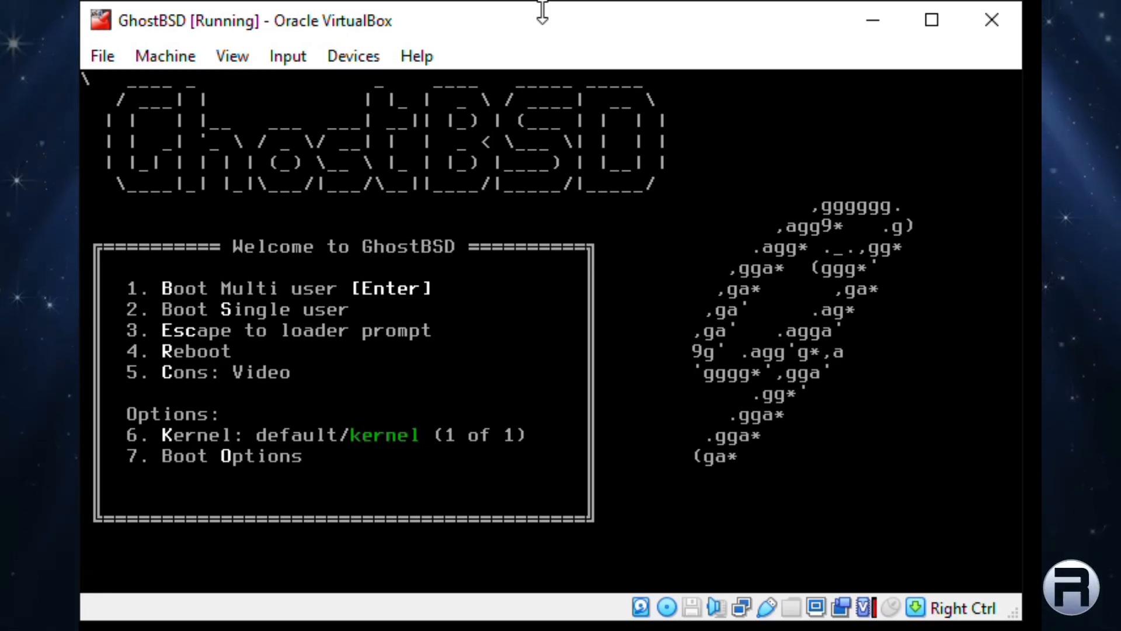
# Boot GhostBSD in multi-user mode
pyautogui.press('Return')
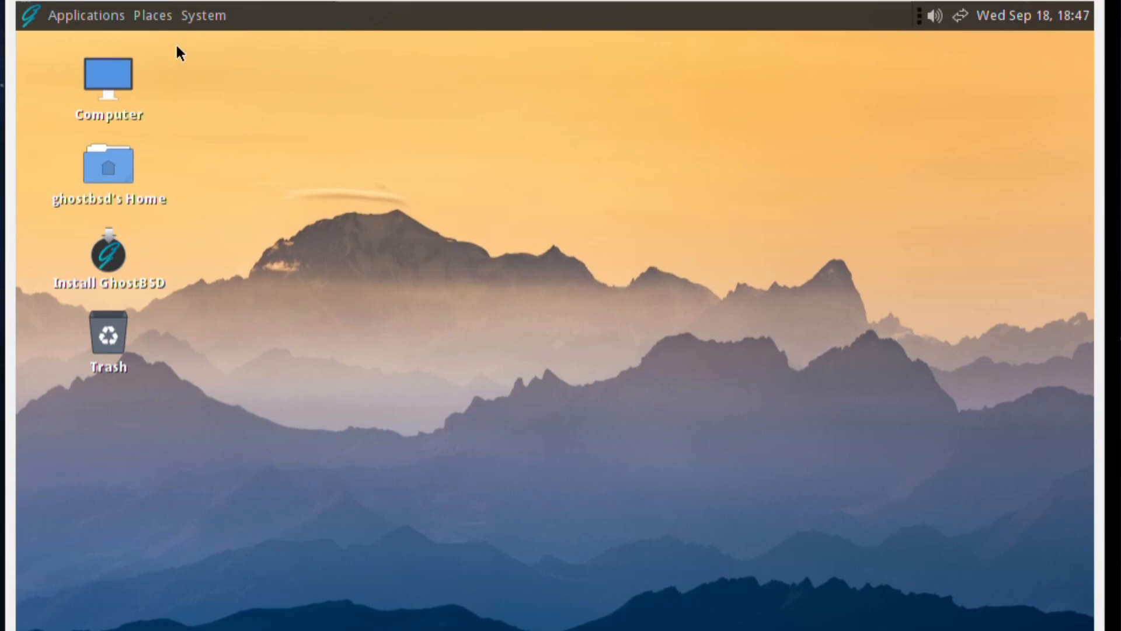
# Open Passwords and Keys, check the OpenSSH and GnuPG key collections, and close it
pyautogui.click(26, 20)
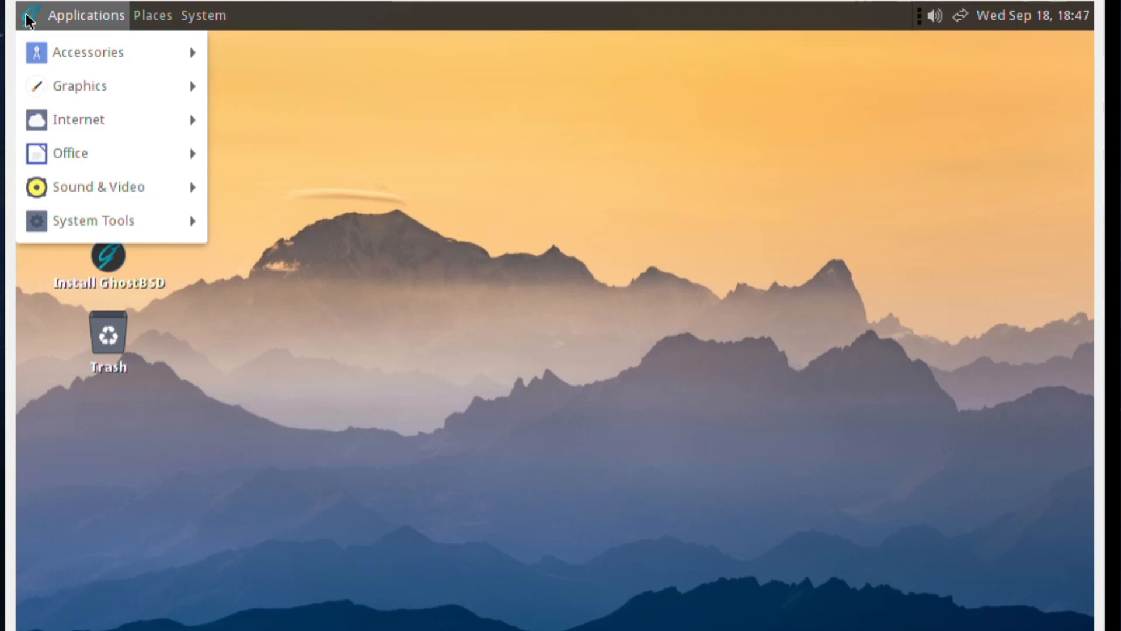
pyautogui.moveTo(50, 53)
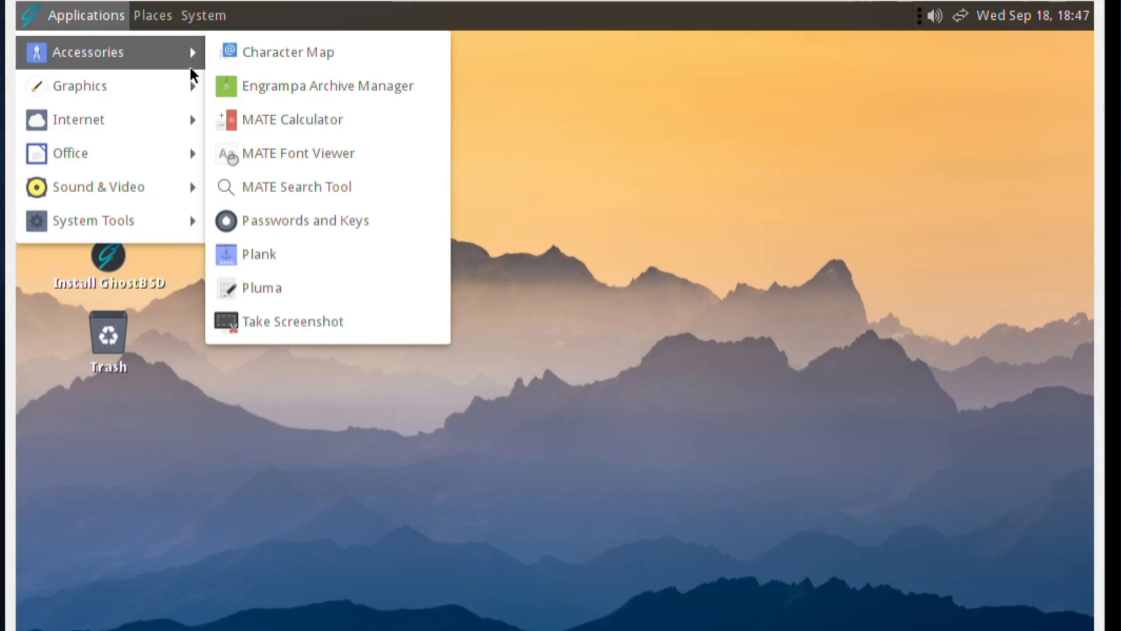
pyautogui.click(268, 219)
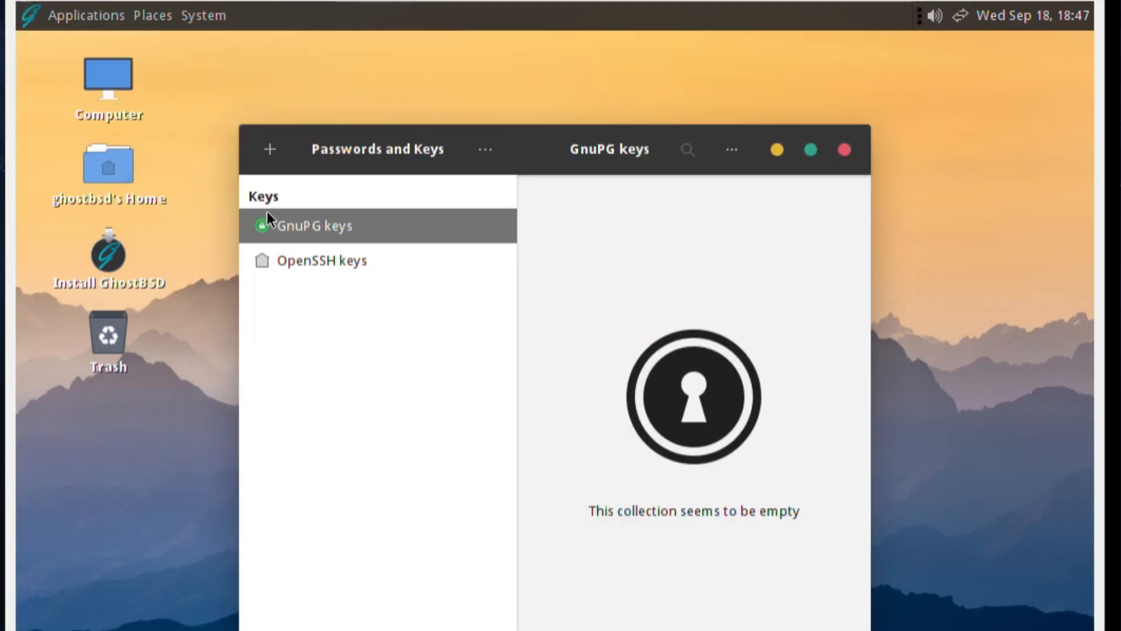
pyautogui.click(319, 255)
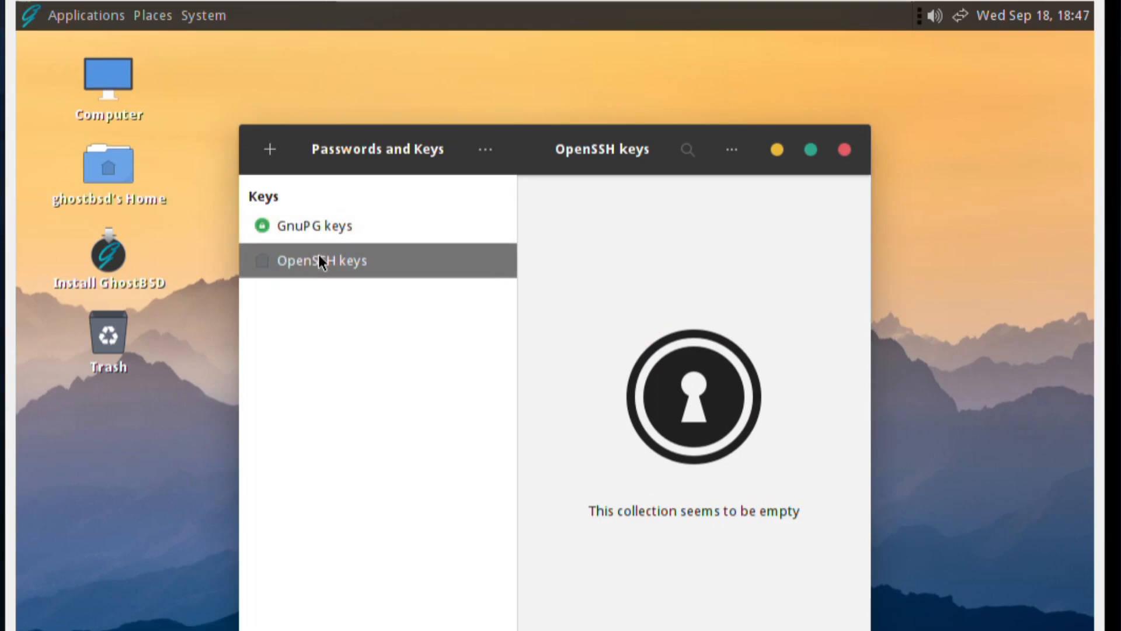
pyautogui.click(310, 227)
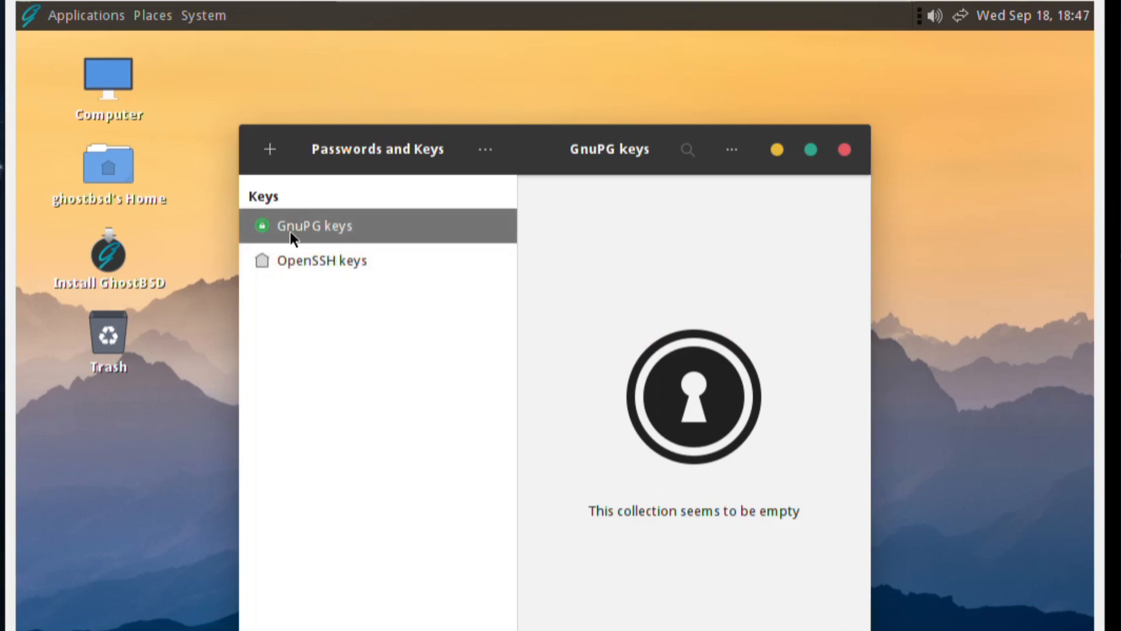
pyautogui.click(856, 151)
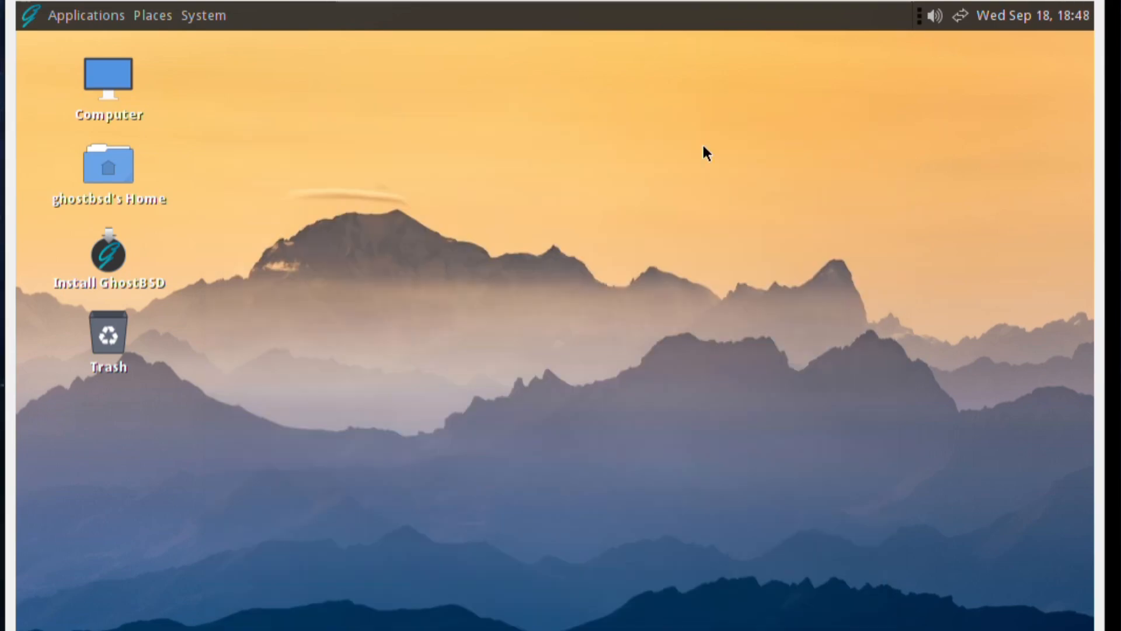
# Look through the installed applications in the Accessories, Graphics, Internet, Office and Sound & Video categories
pyautogui.click(74, 21)
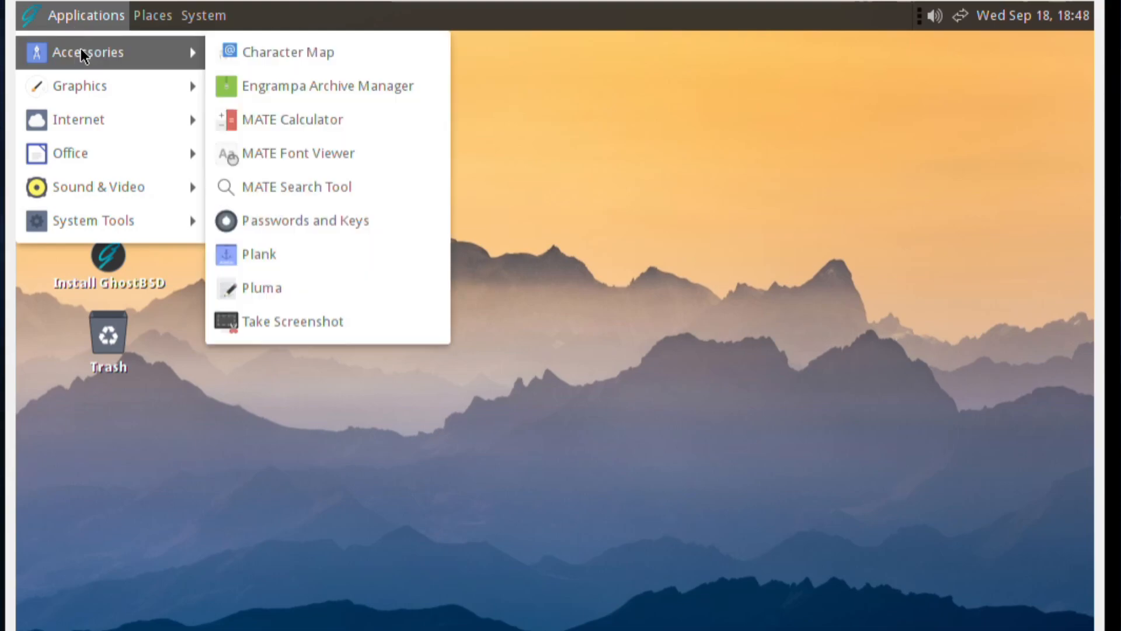
pyautogui.moveTo(93, 89)
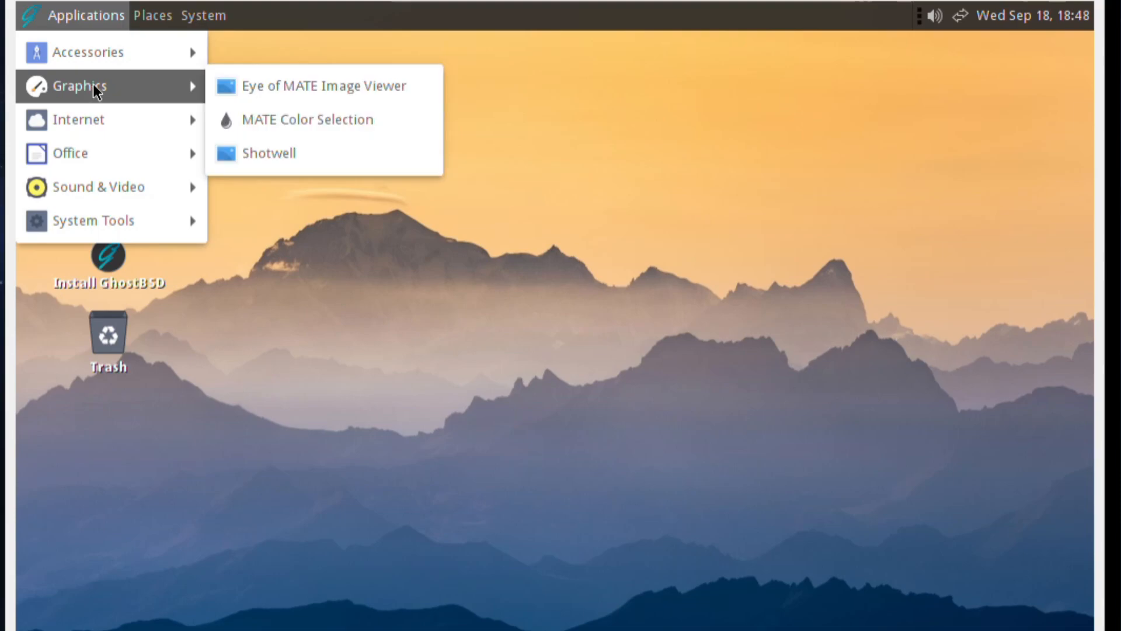
pyautogui.moveTo(96, 124)
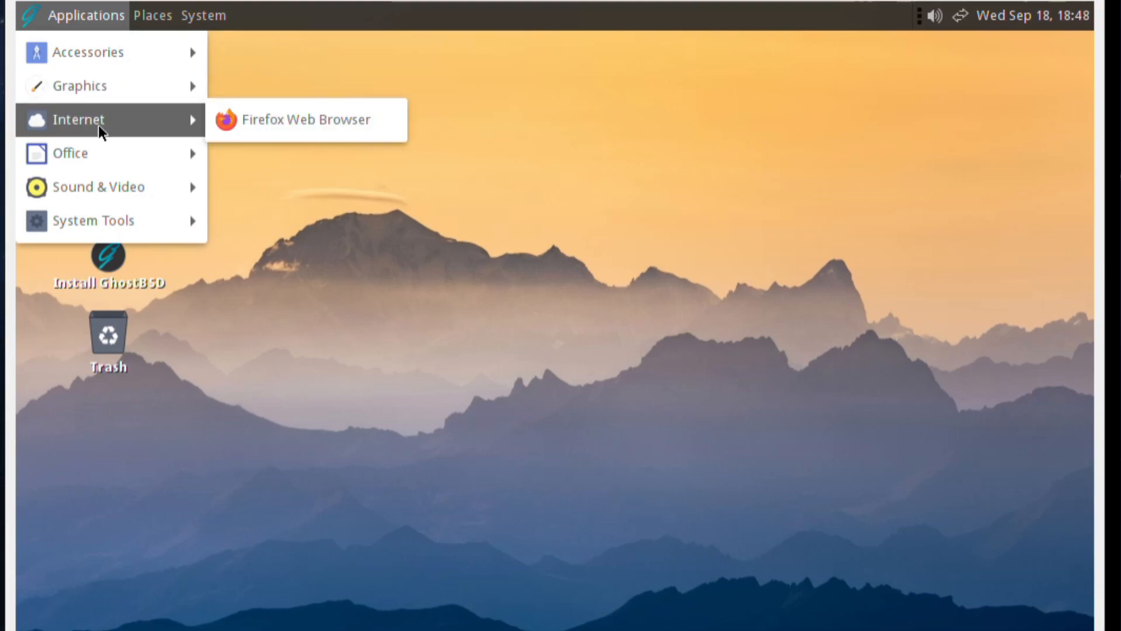
pyautogui.moveTo(102, 157)
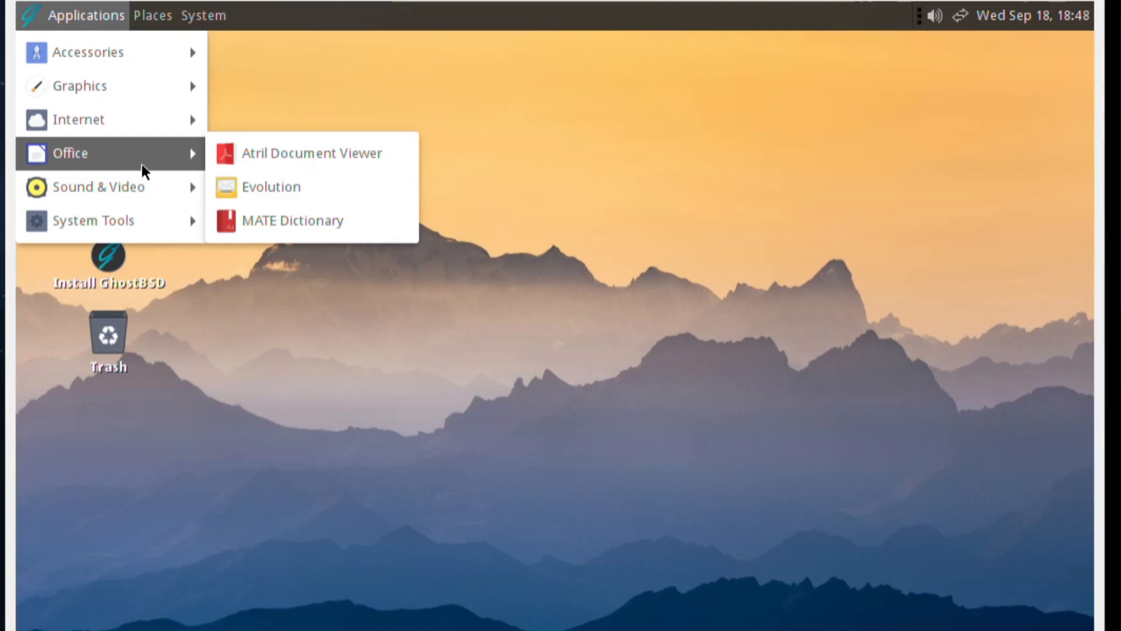
pyautogui.moveTo(133, 191)
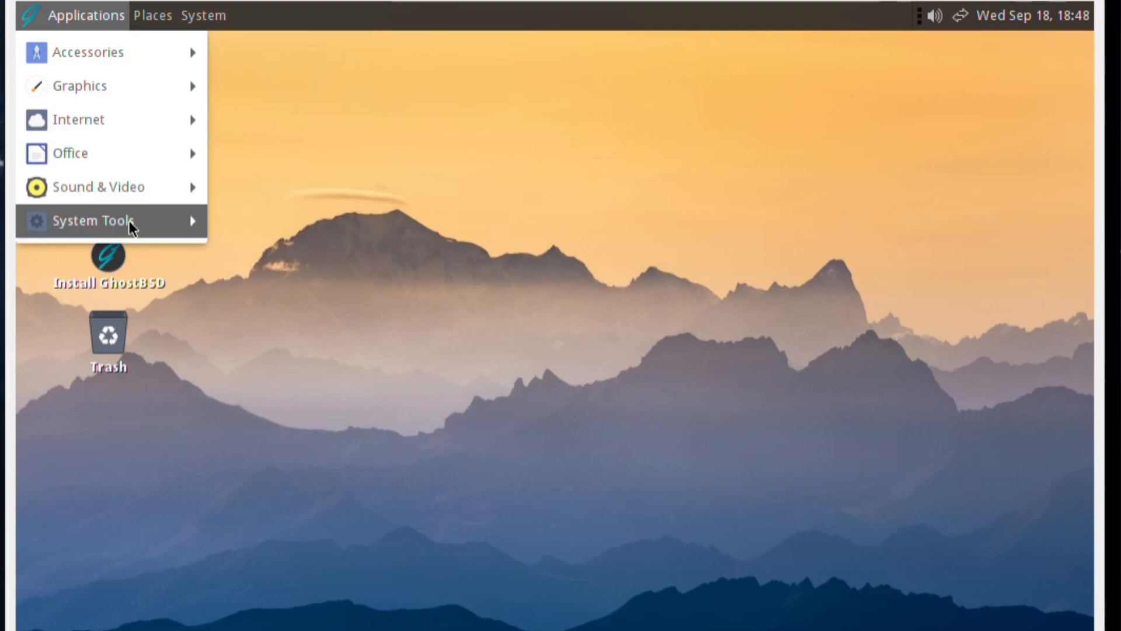
# Open MATE System Monitor, review its processes, system details and file systems, and close it
pyautogui.moveTo(130, 225)
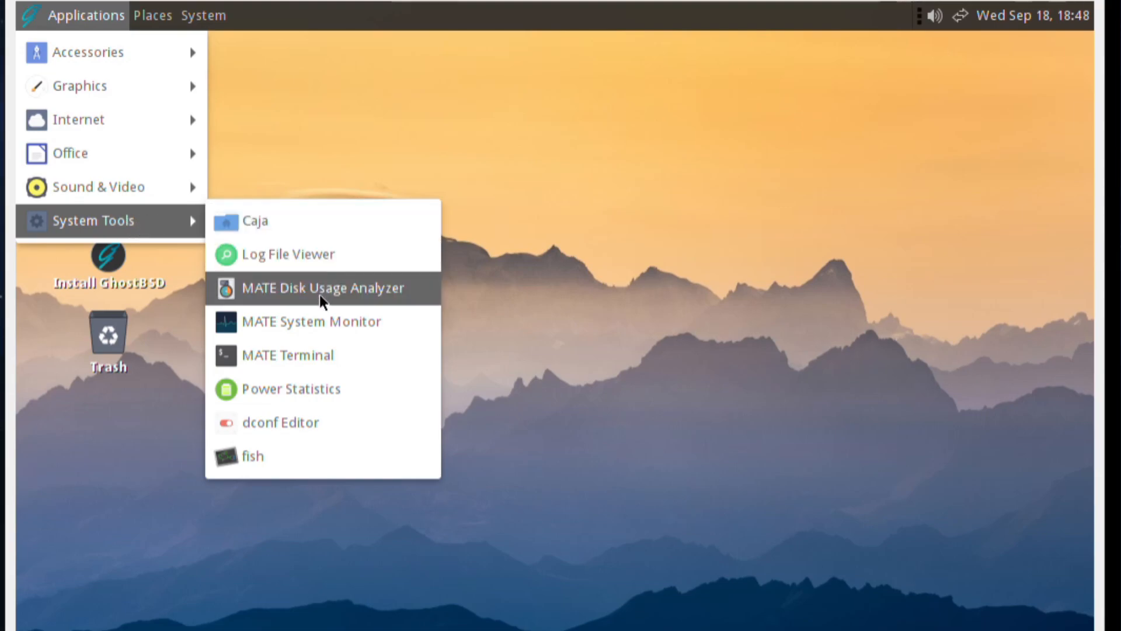
pyautogui.click(320, 315)
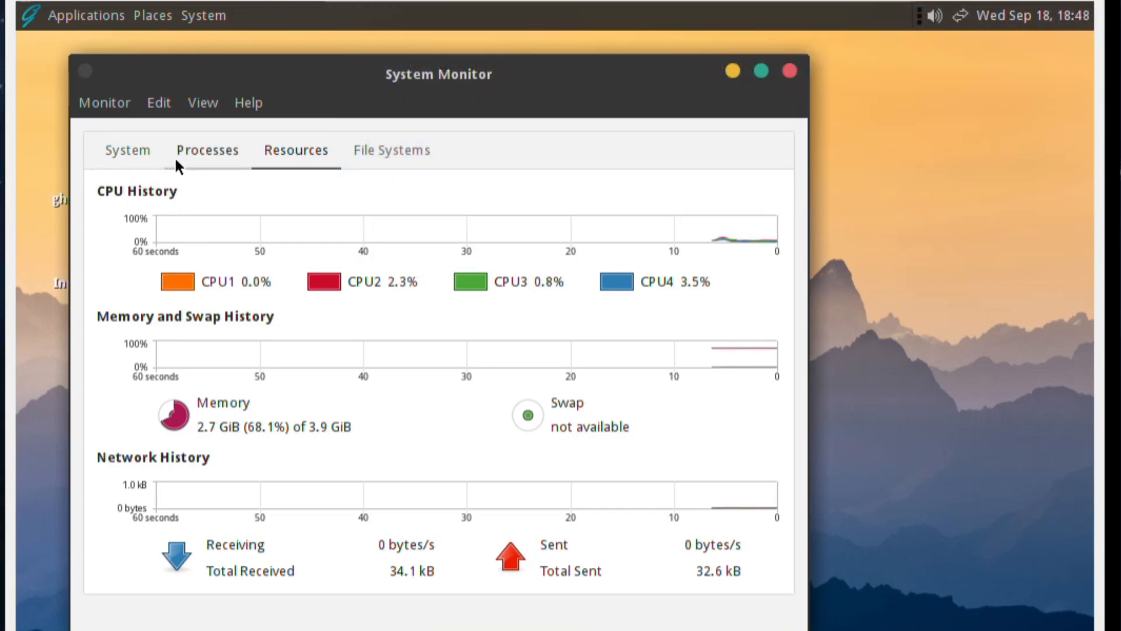
pyautogui.click(190, 159)
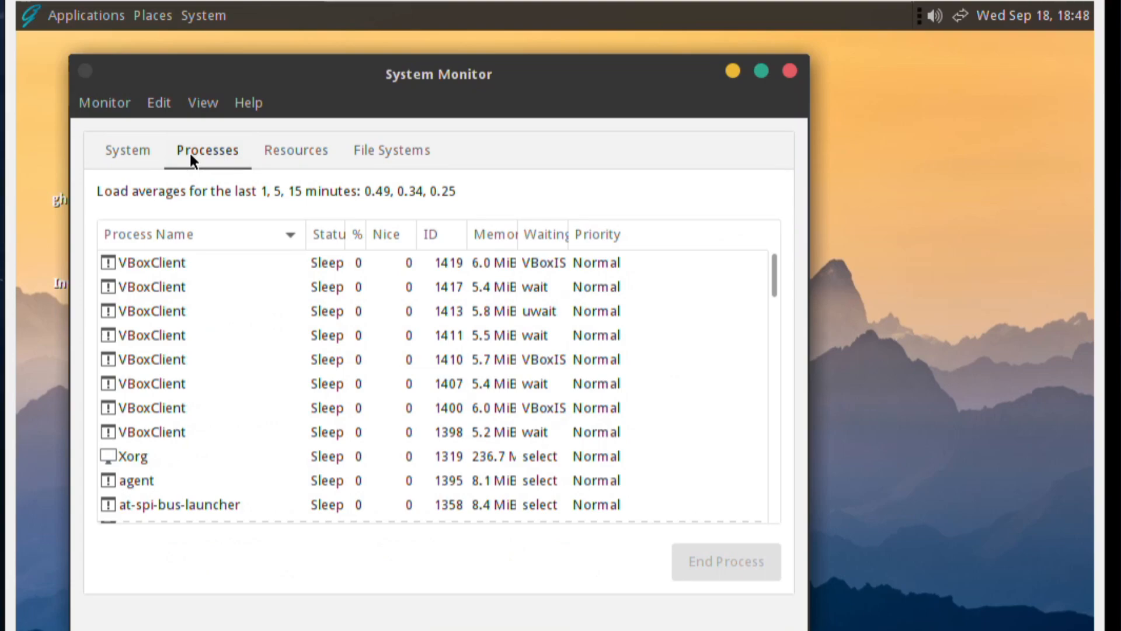
pyautogui.click(138, 161)
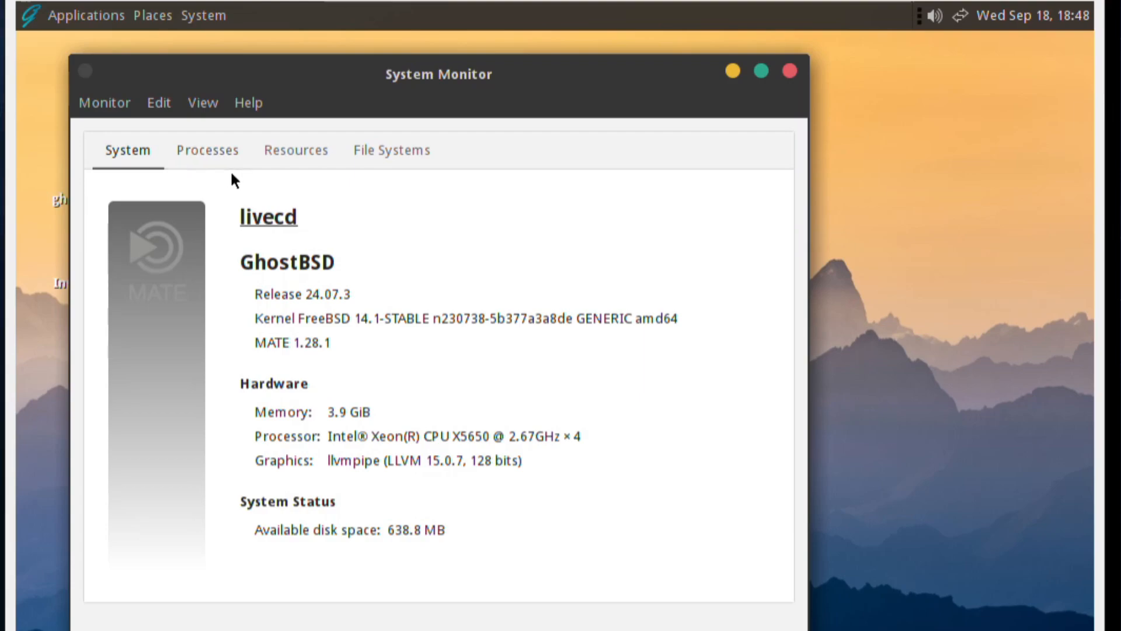
pyautogui.click(395, 150)
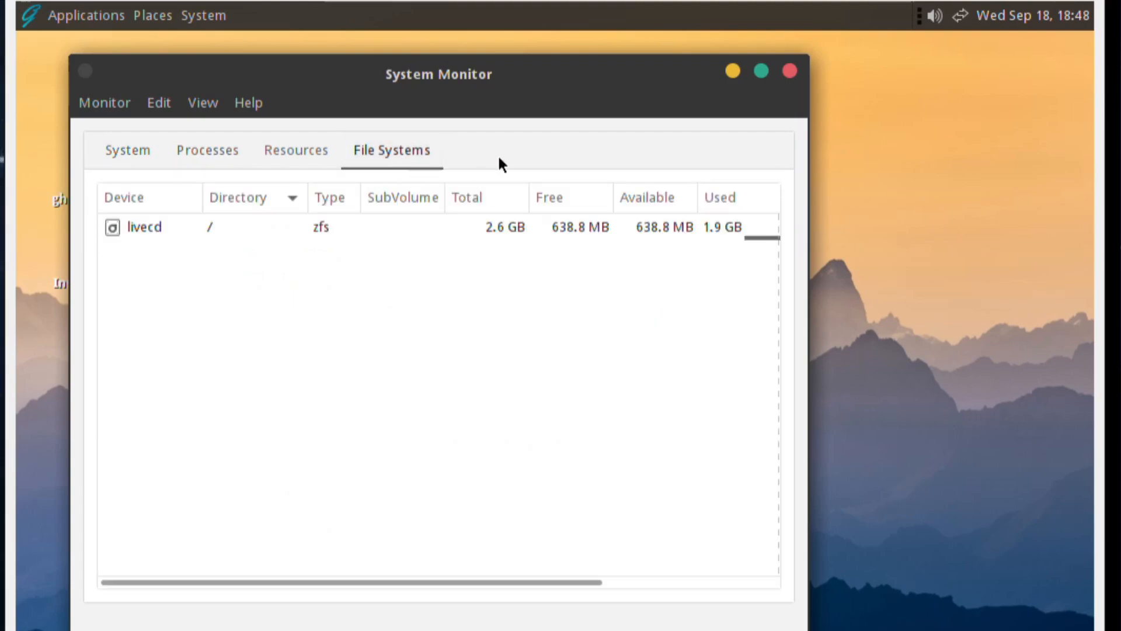
pyautogui.click(786, 71)
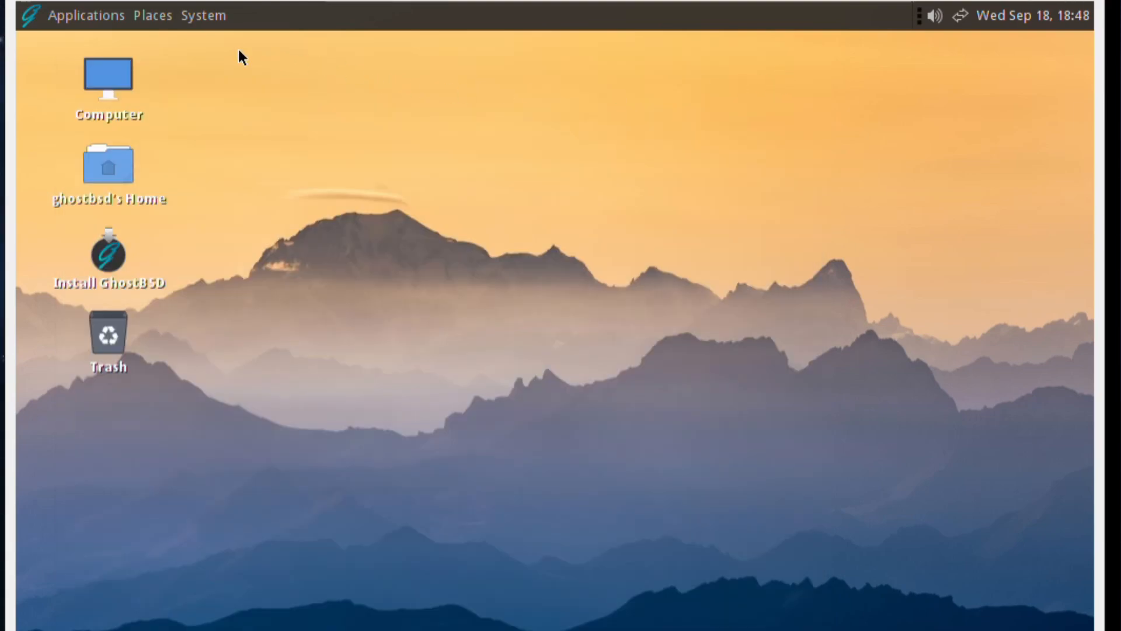
# Look through the System Tools applications, the Places entries and the system preference categories, including Internet and Network and Look and Feel
pyautogui.click(64, 16)
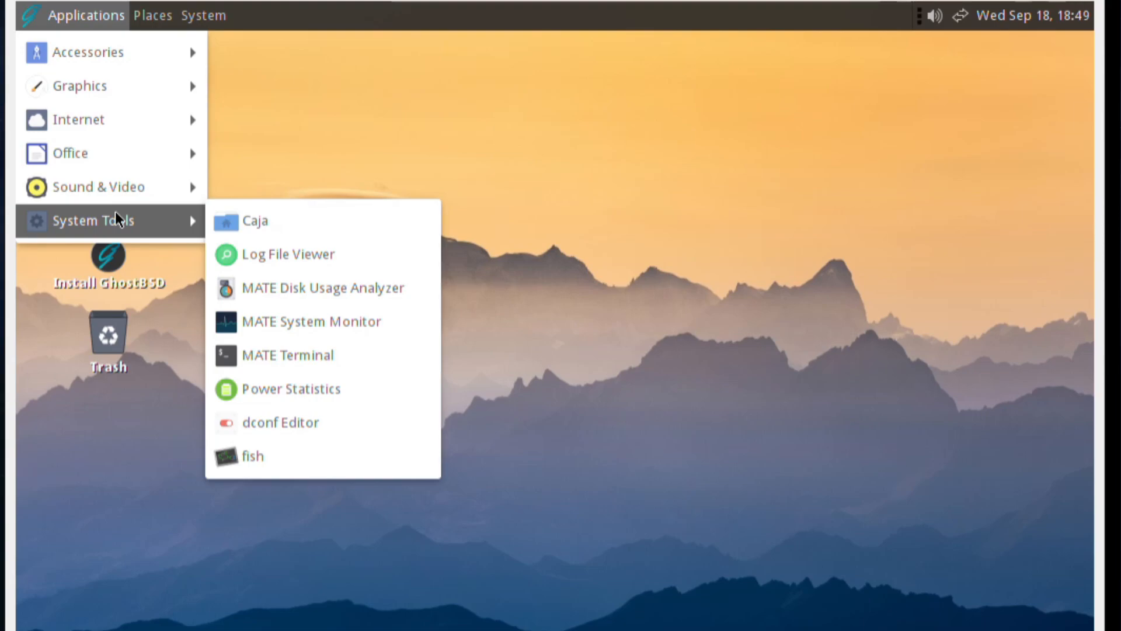
pyautogui.moveTo(153, 15)
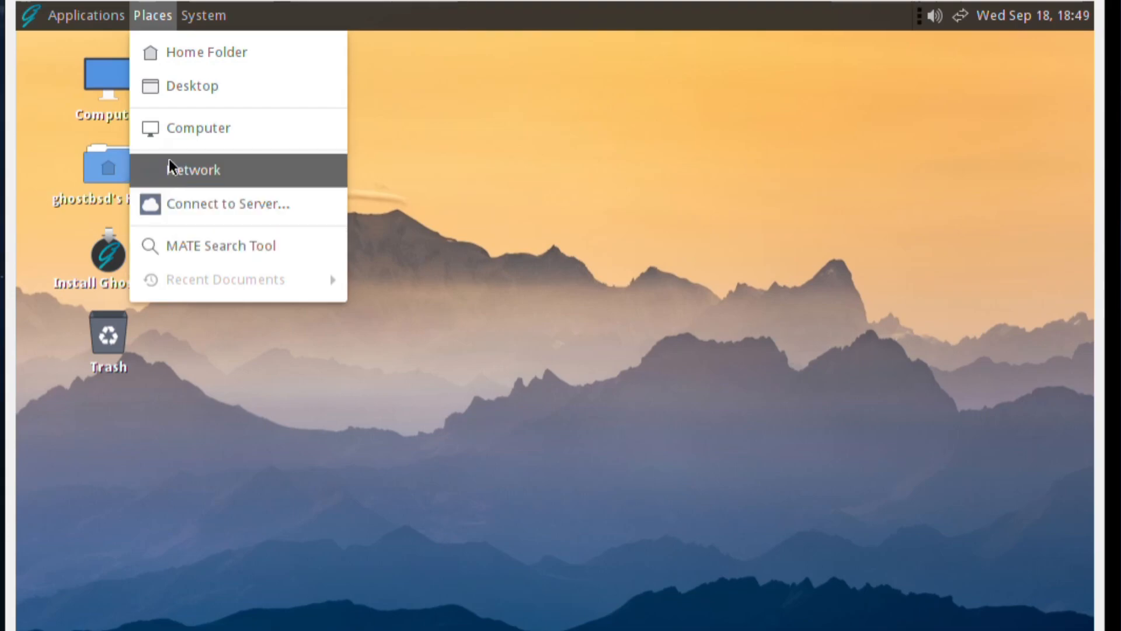
pyautogui.moveTo(202, 21)
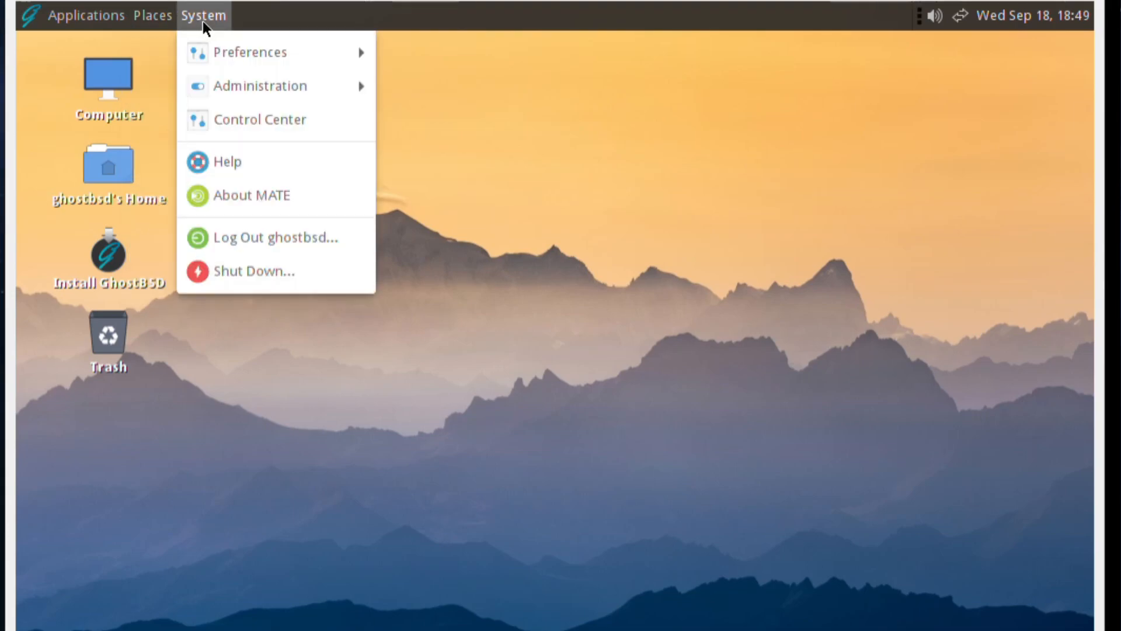
pyautogui.moveTo(213, 44)
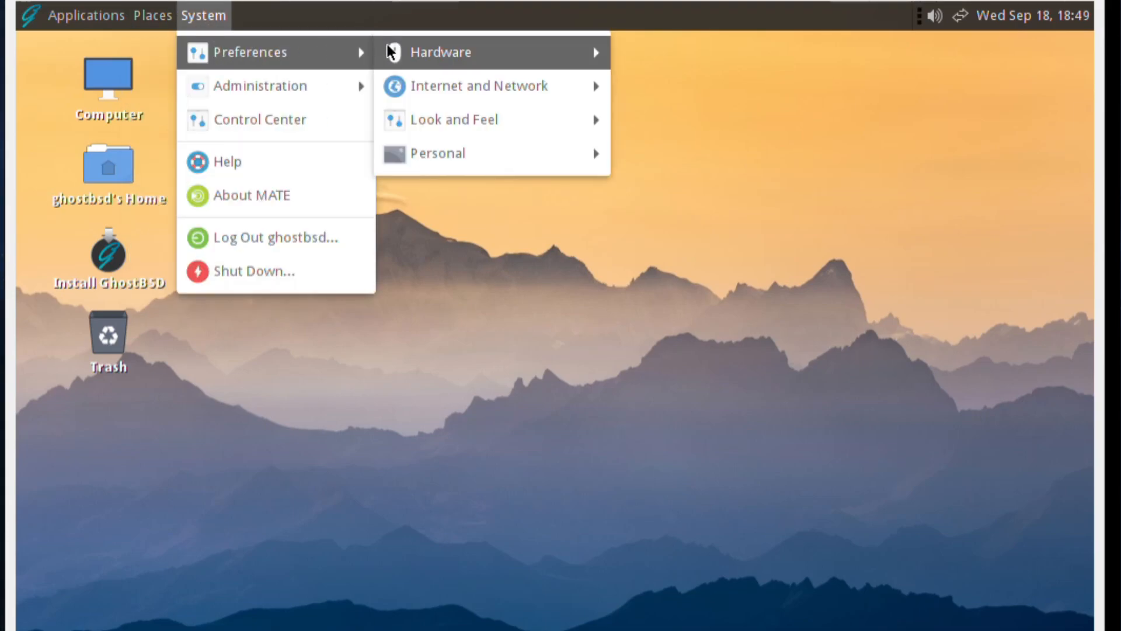
pyautogui.moveTo(402, 52)
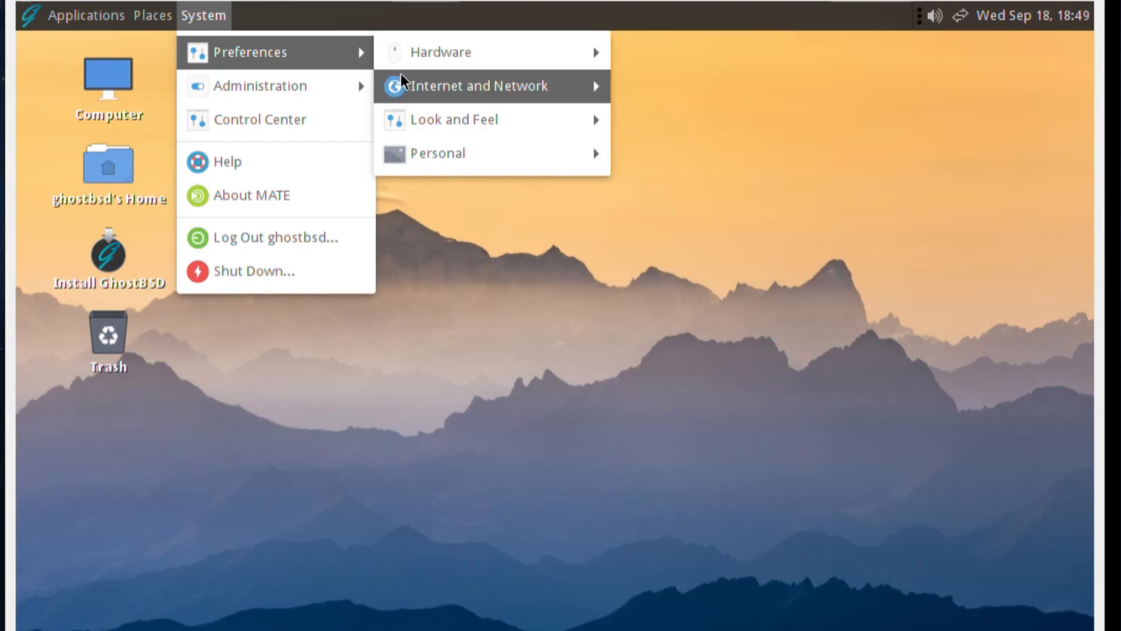
pyautogui.moveTo(399, 84)
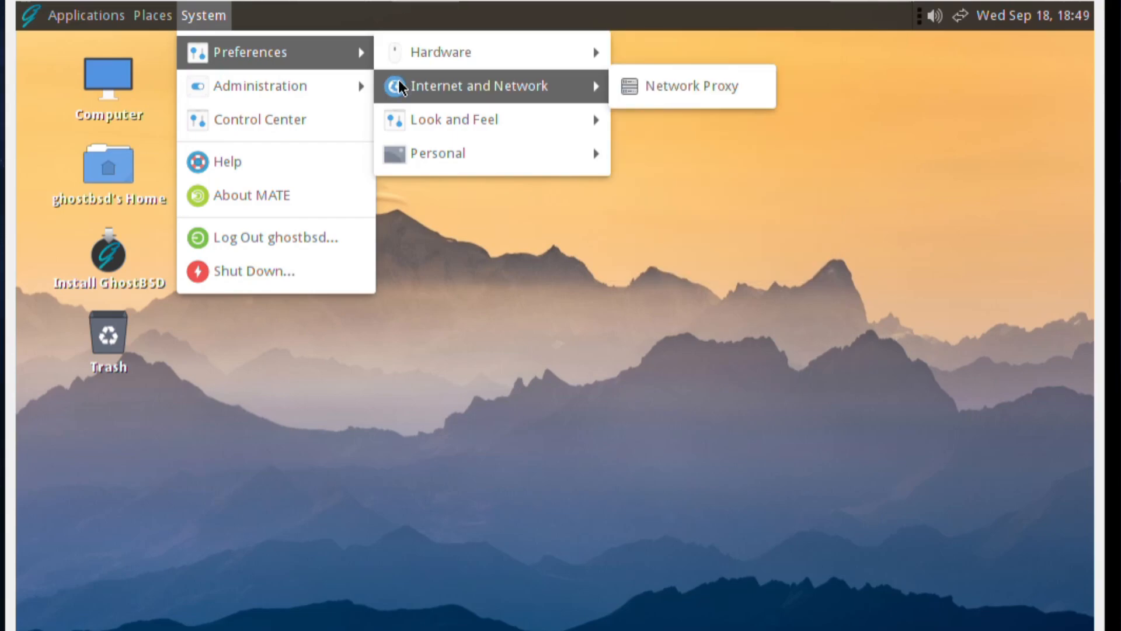
pyautogui.moveTo(395, 120)
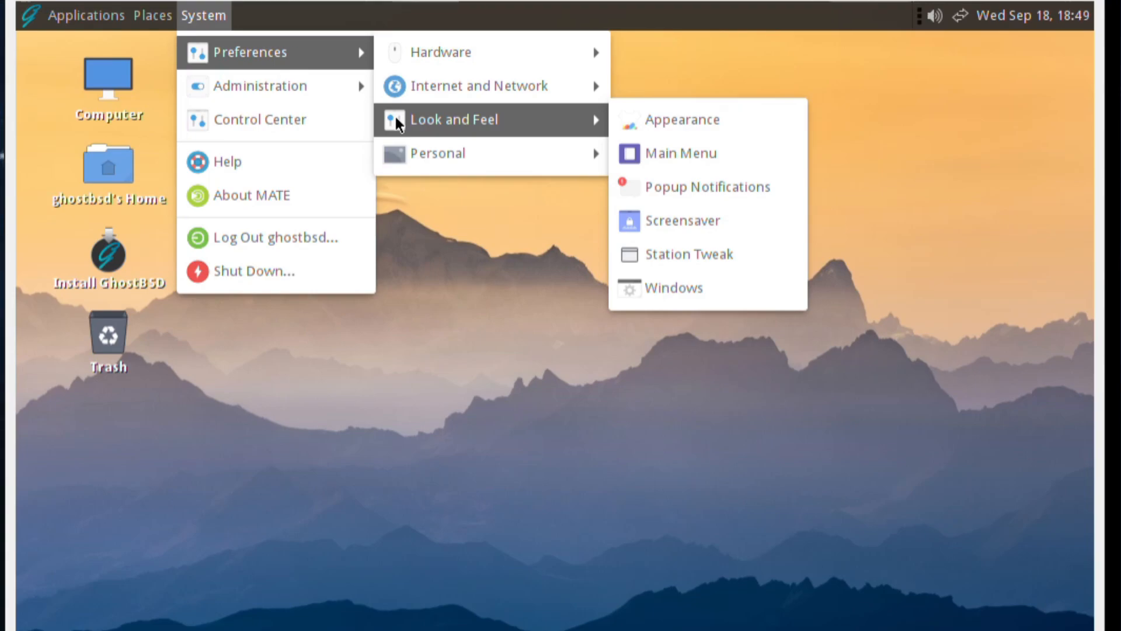
pyautogui.moveTo(389, 153)
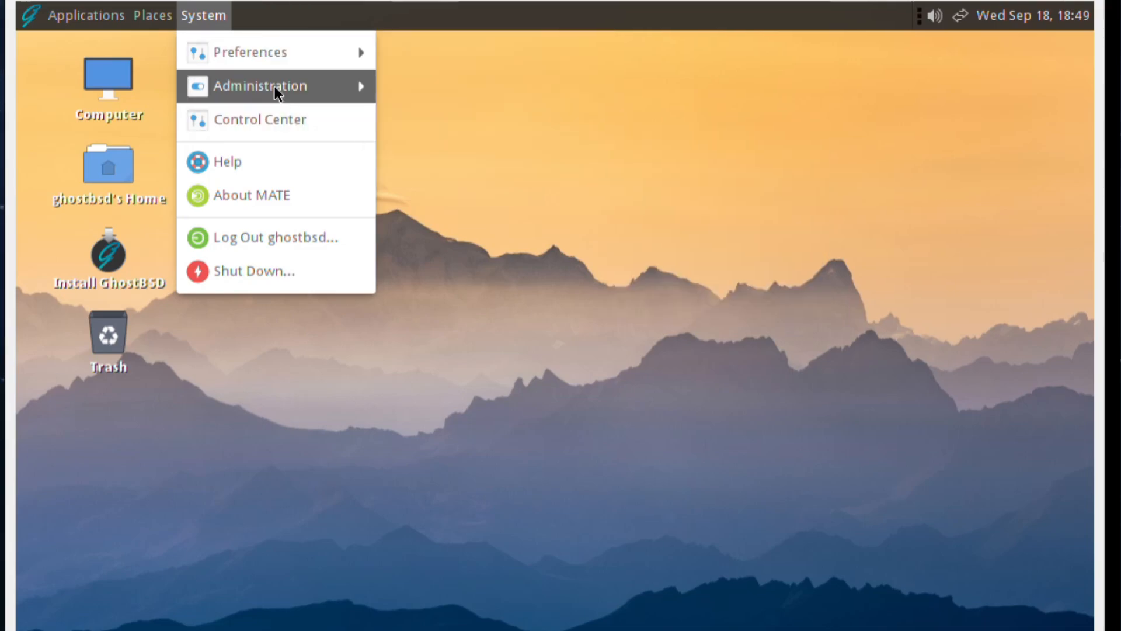
# Check the administration entries, view the About MATE information and close it
pyautogui.moveTo(276, 92)
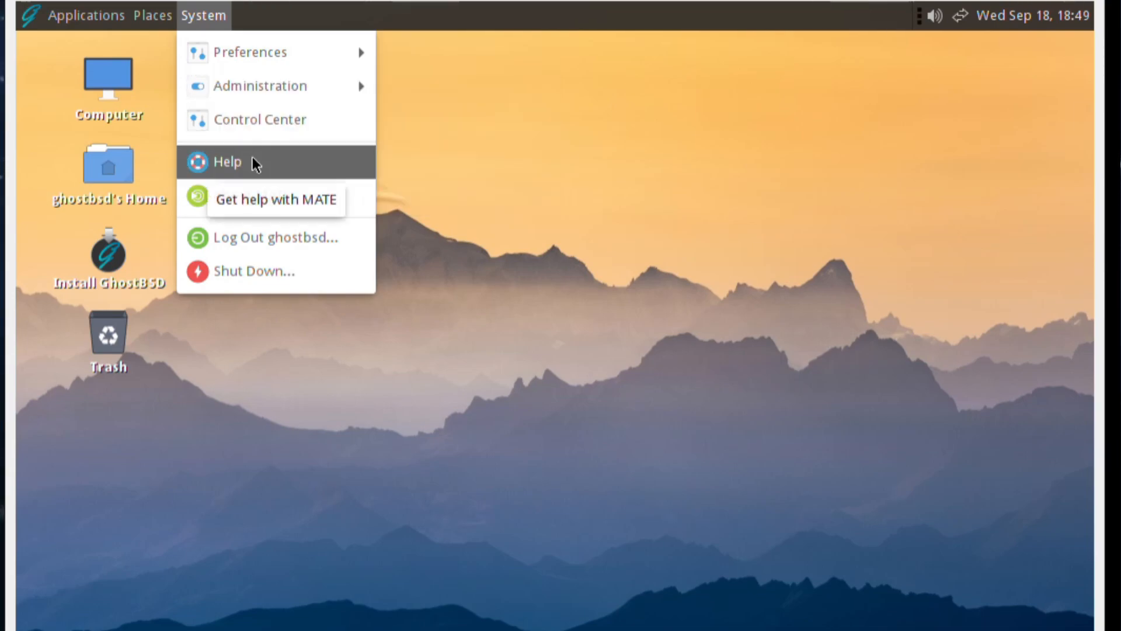
pyautogui.click(298, 205)
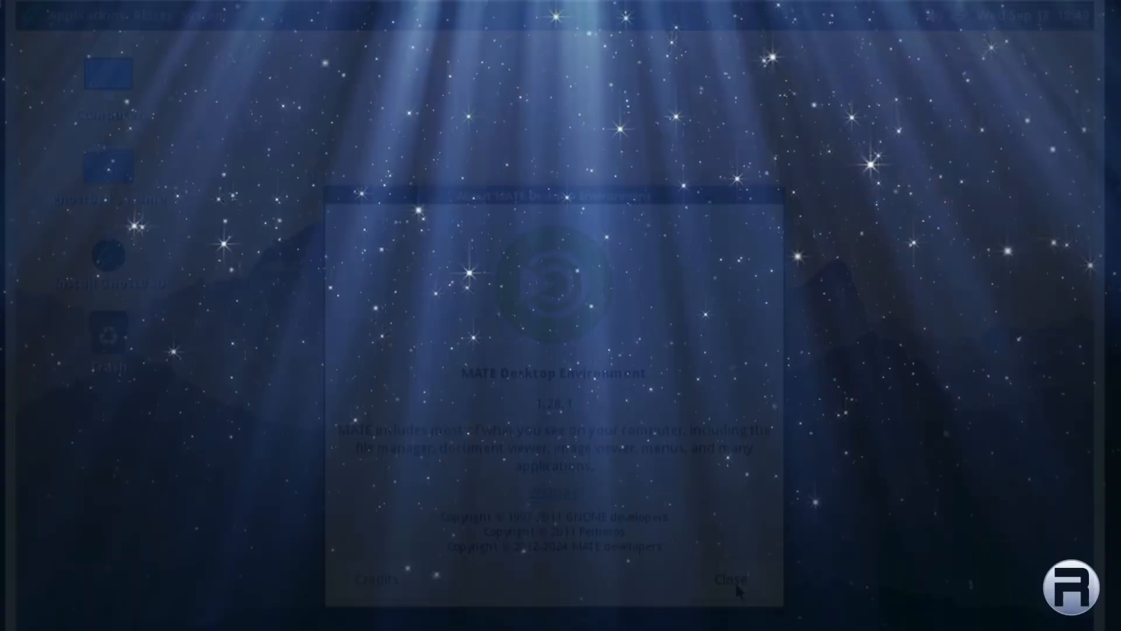
pyautogui.click(730, 579)
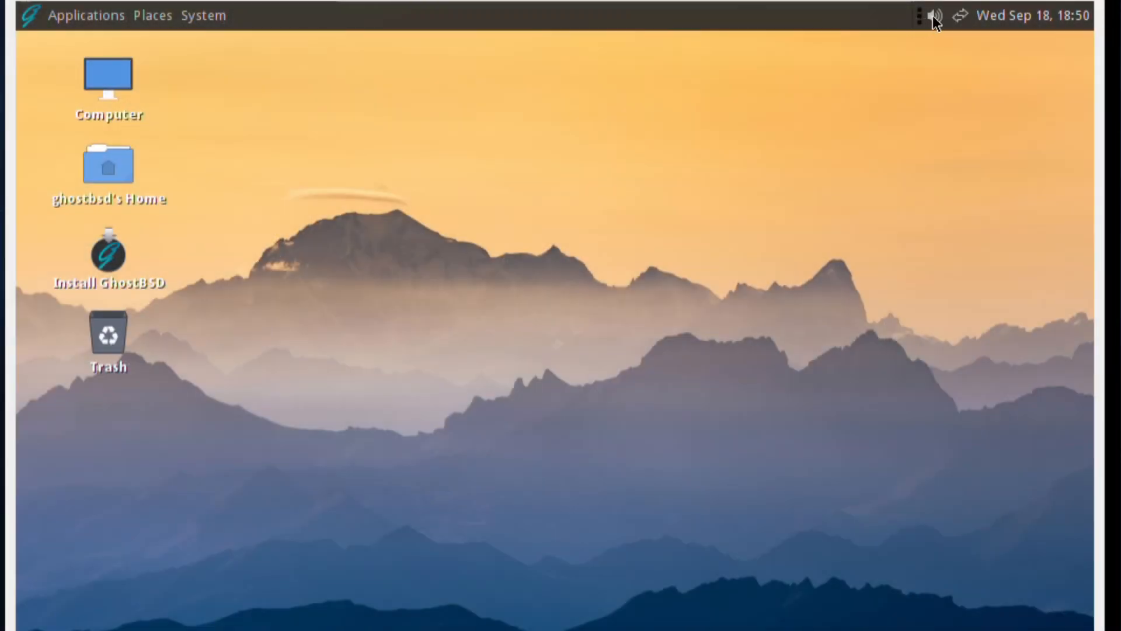
# Check the desktop's volume control, then the wired network's connection options and address details
pyautogui.click(934, 16)
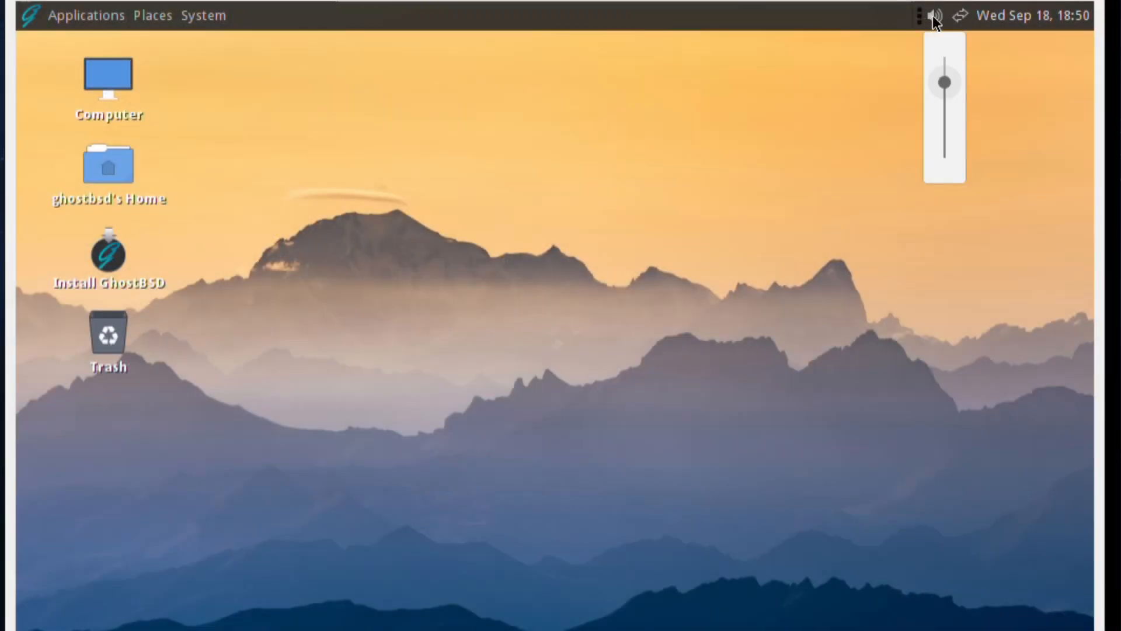
pyautogui.click(960, 15)
pyautogui.click(960, 16)
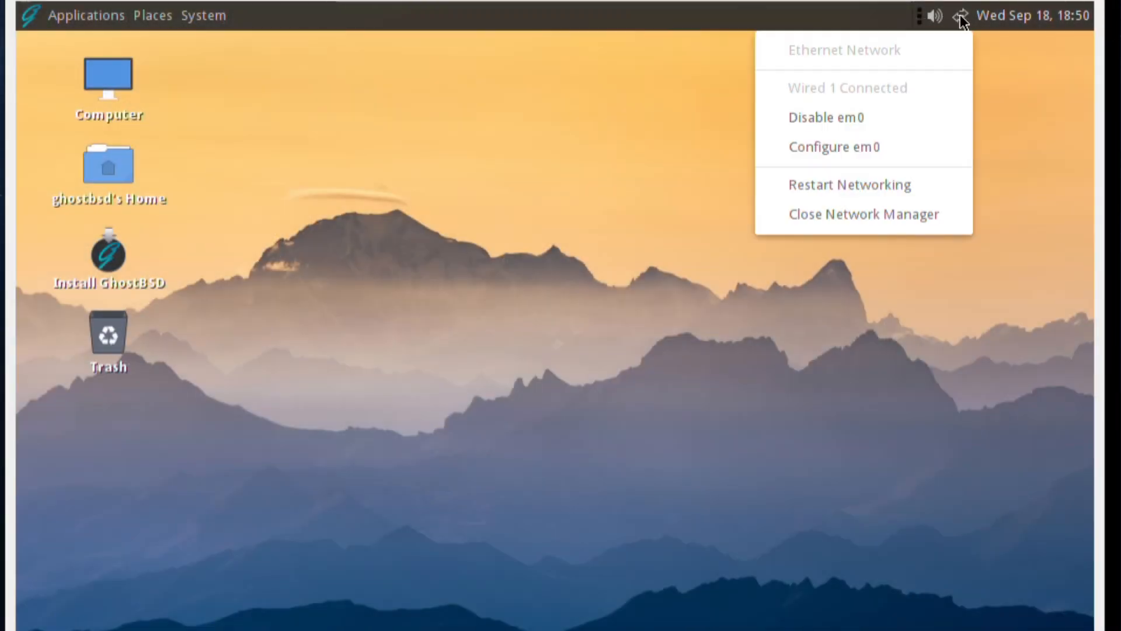
pyautogui.click(960, 15)
pyautogui.click(961, 17)
pyautogui.click(960, 17)
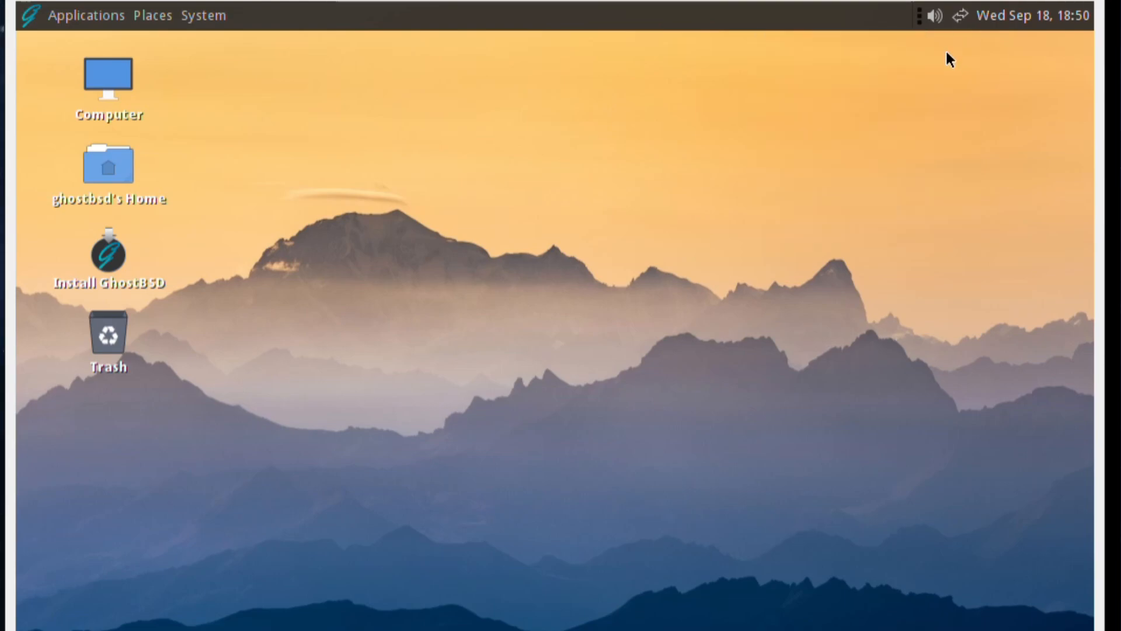
pyautogui.moveTo(962, 26)
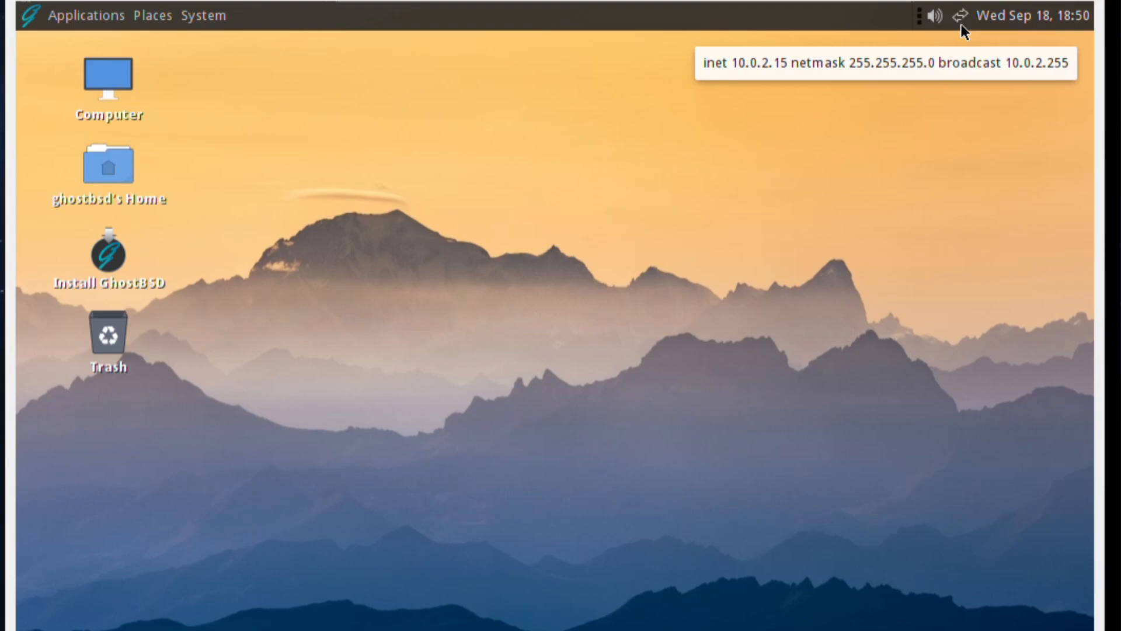
# View the month calendar attached to the clock and hide it again
pyautogui.click(999, 23)
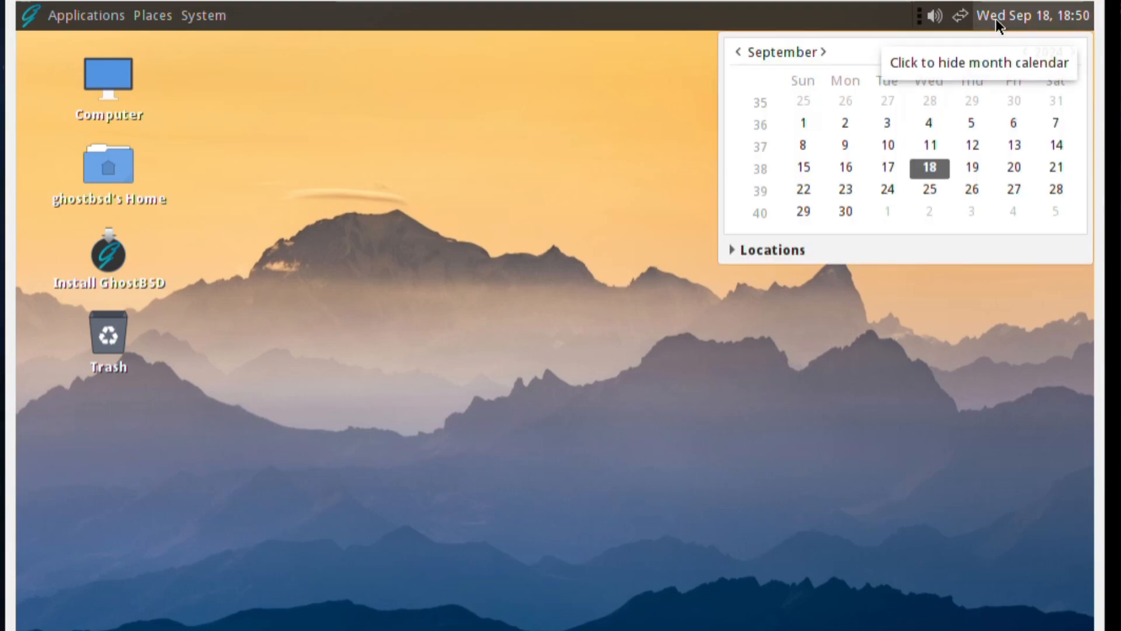
pyautogui.click(1000, 24)
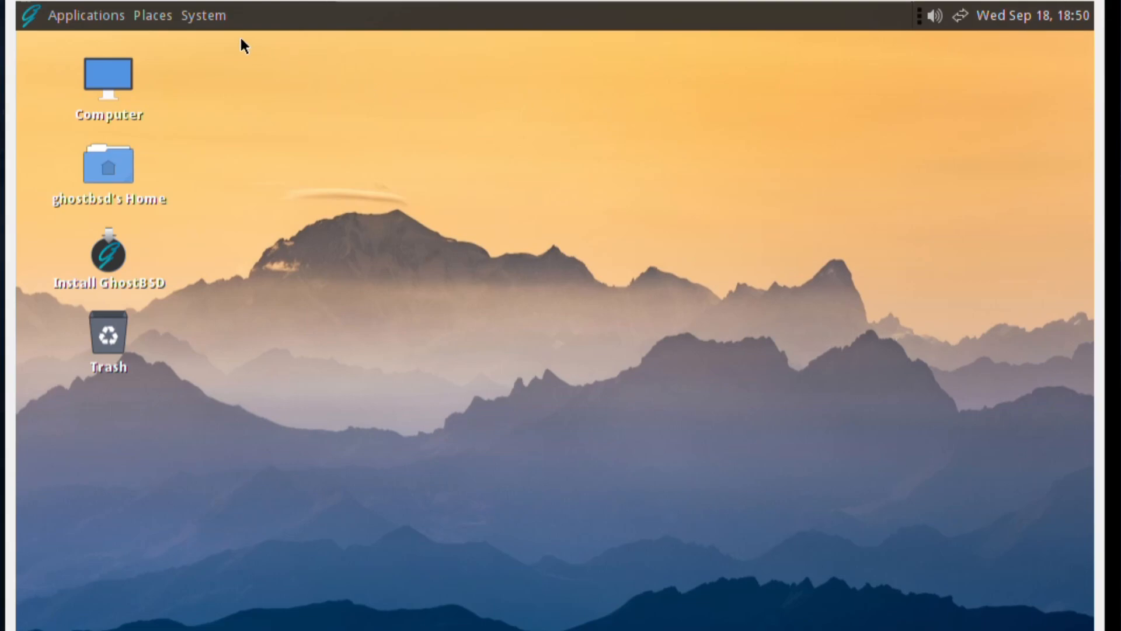
# Look through the Control Center's categories from Administration and Hardware down to the Personal settings, and close it
pyautogui.click(201, 18)
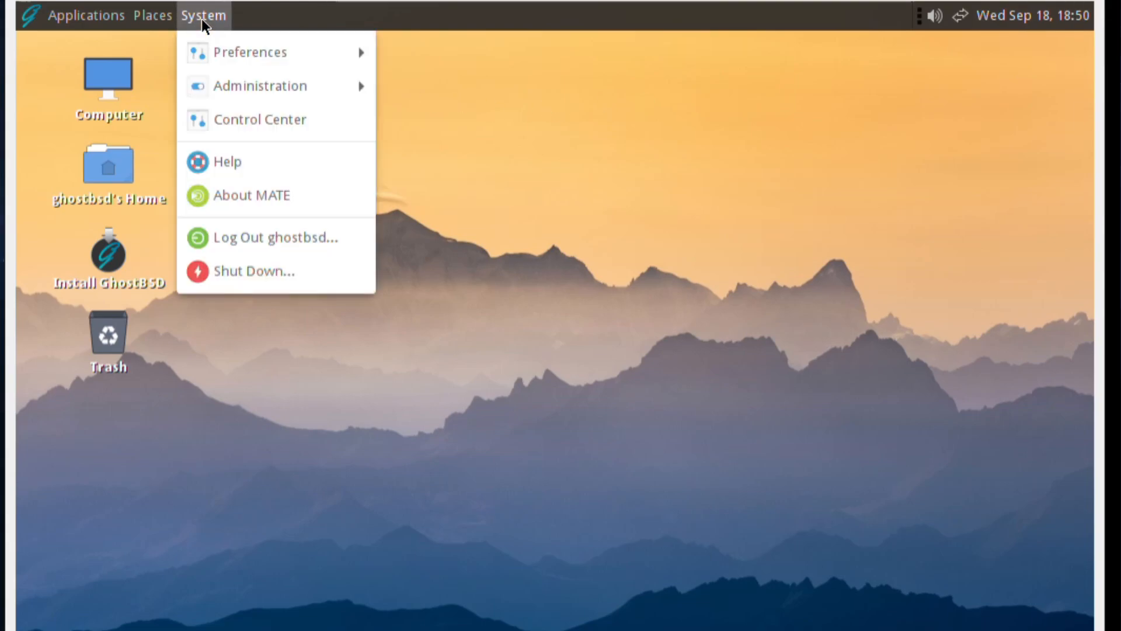
pyautogui.click(239, 114)
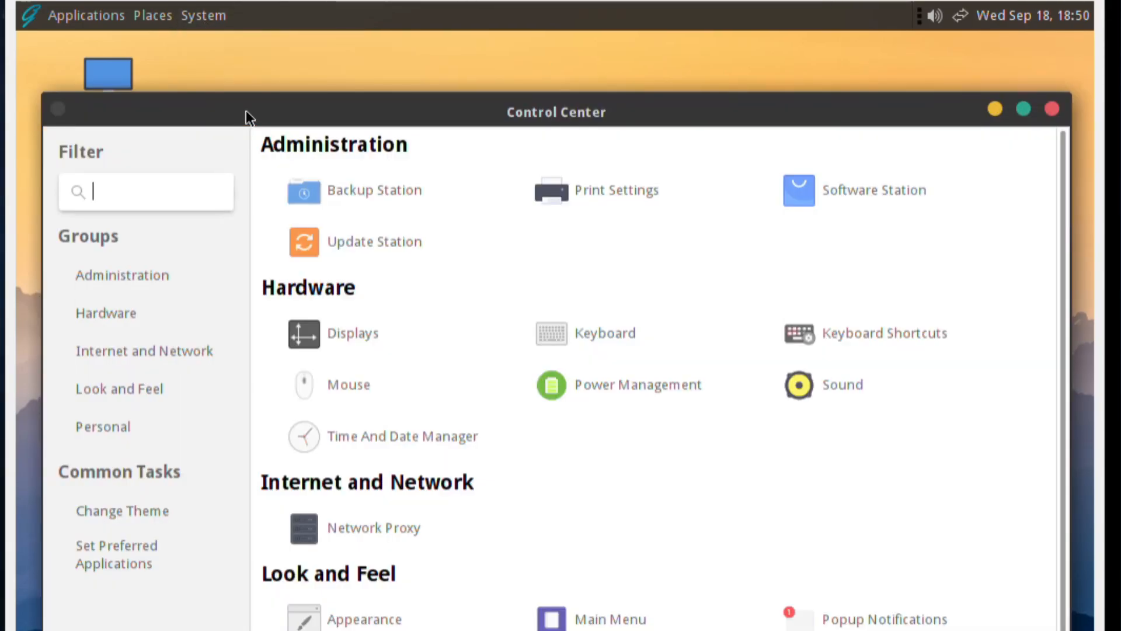
pyautogui.moveTo(246, 111); pyautogui.dragTo(246, 0)
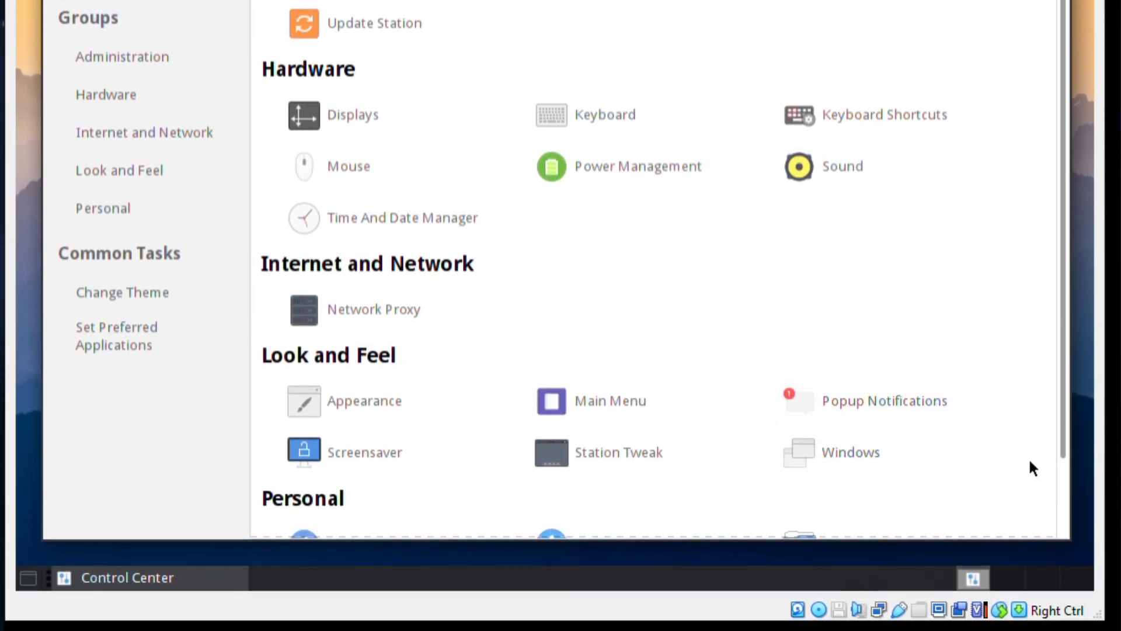
pyautogui.scroll(-3, 1060, 416)
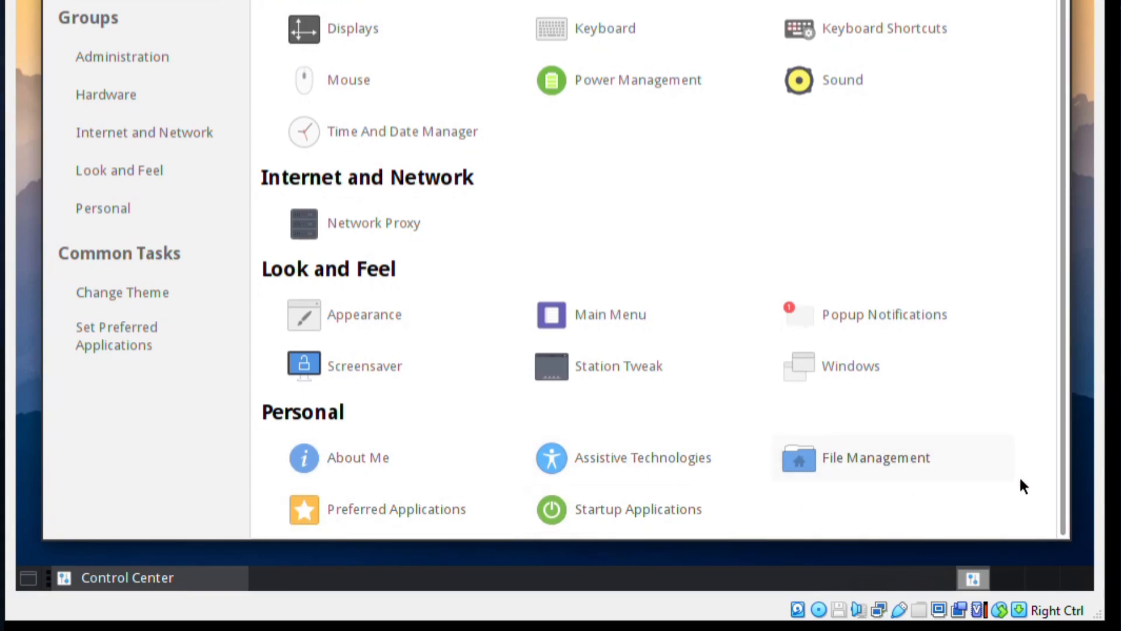
pyautogui.scroll(3, 1058, 420)
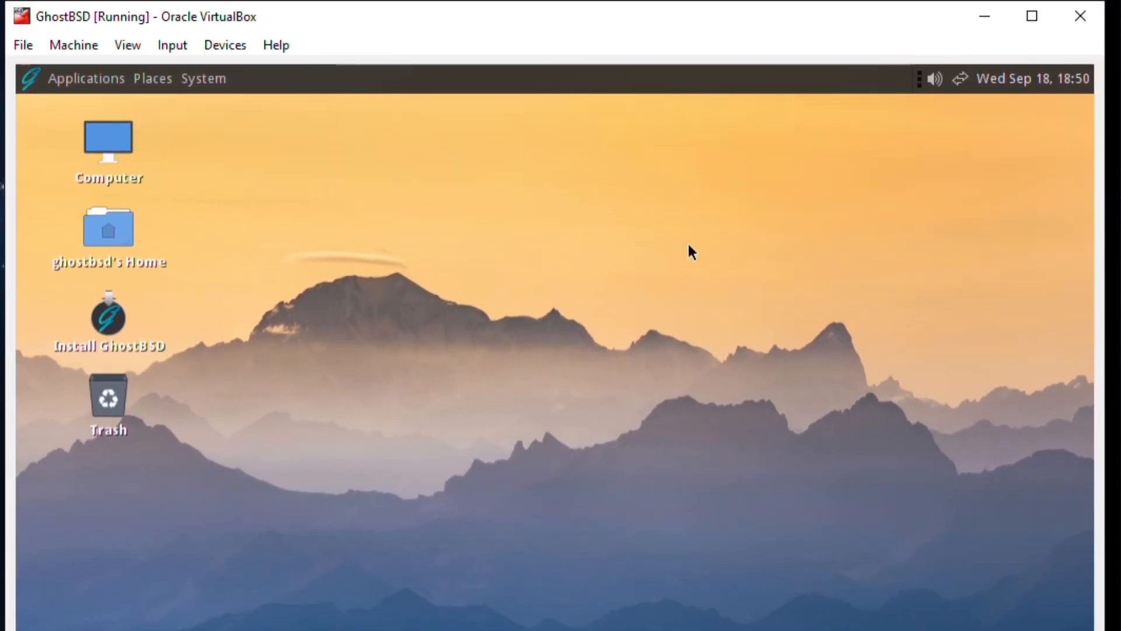
# Open the desktop background settings, apply the pink-cloud wallpaper and check the interface options
pyautogui.rightClick(421, 255)
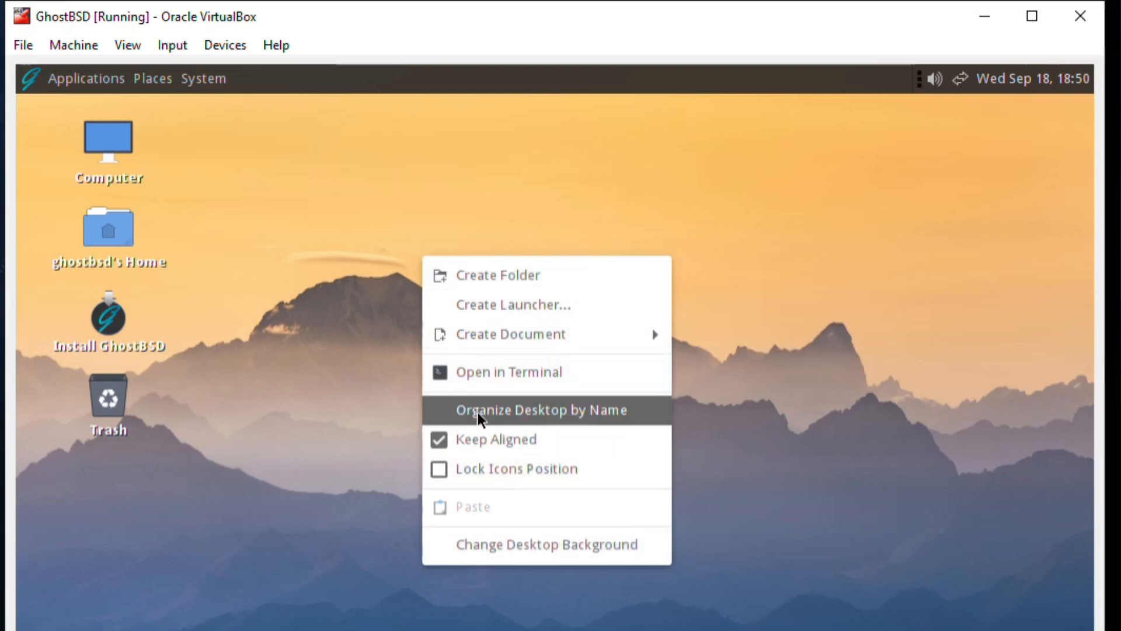
pyautogui.click(503, 542)
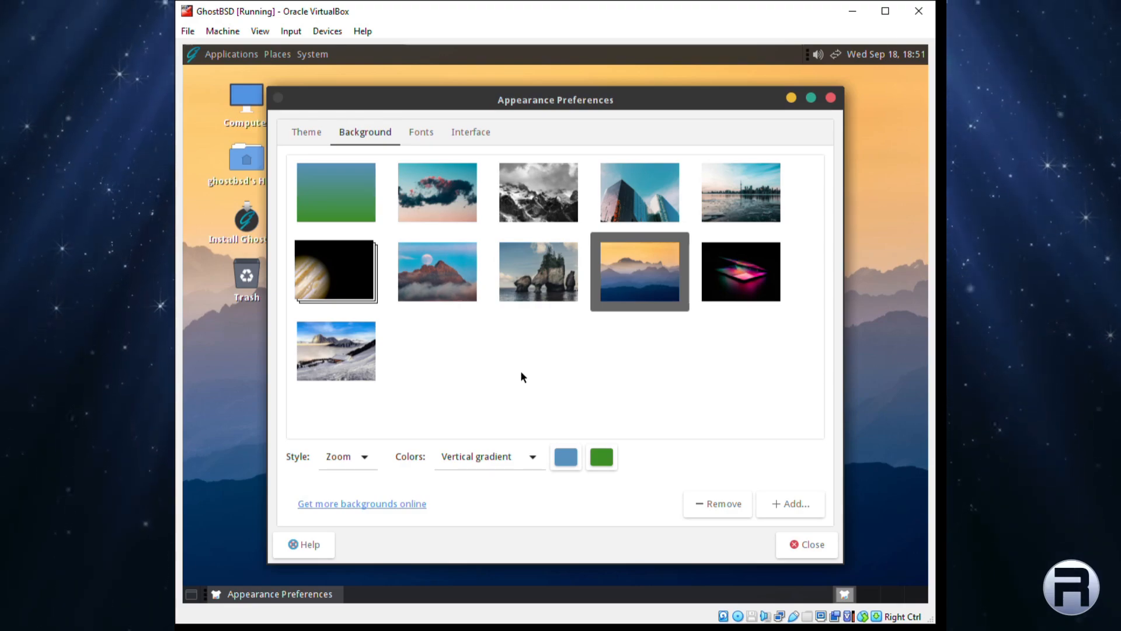
pyautogui.click(445, 195)
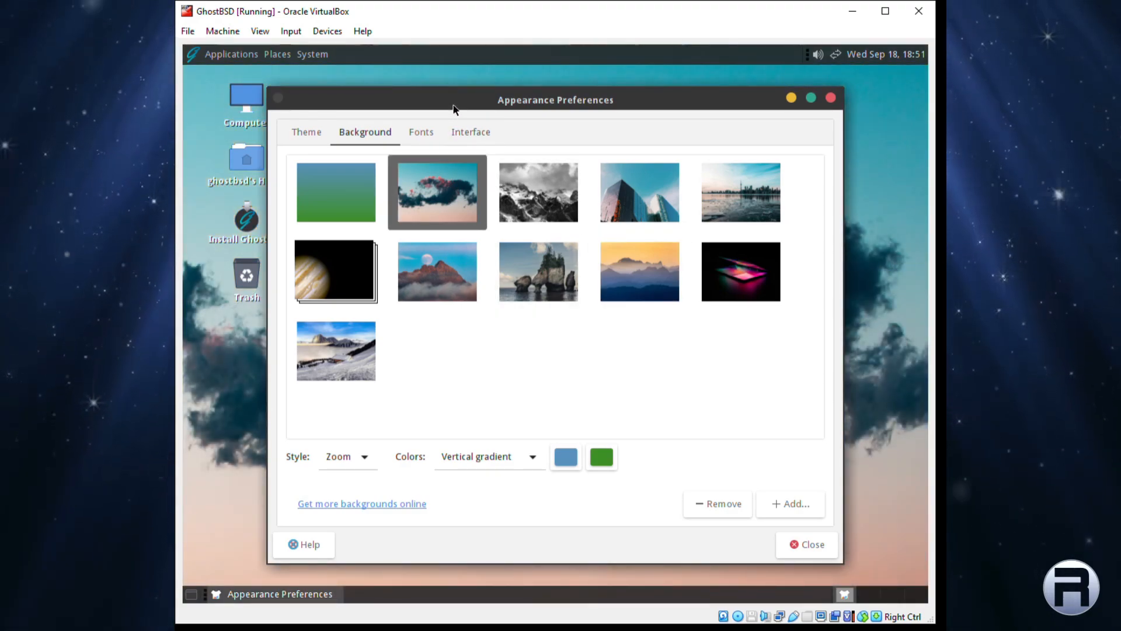
pyautogui.click(471, 132)
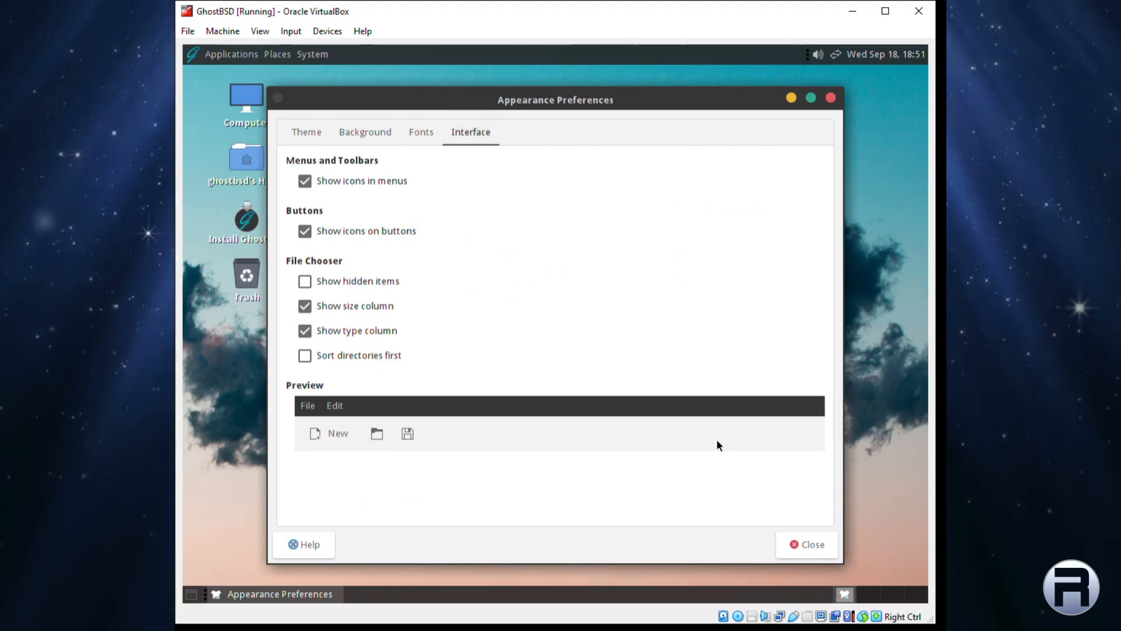
pyautogui.click(351, 133)
pyautogui.moveTo(457, 93); pyautogui.dragTo(512, 91)
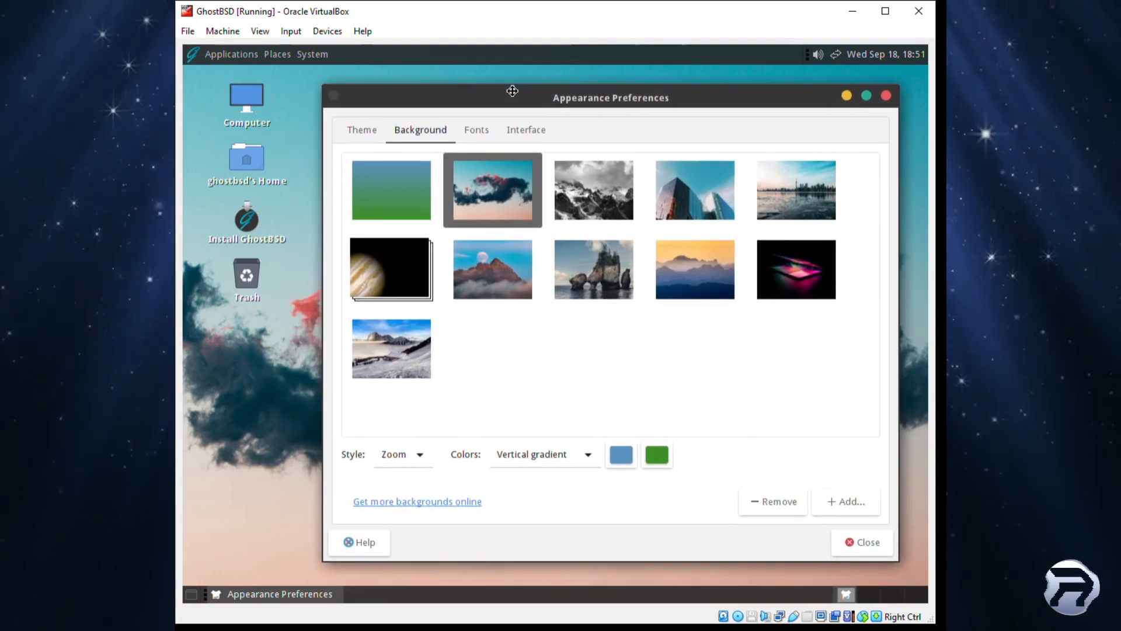
# Try the sea-rock and glass-skyscraper wallpapers, and set the orange-sky mountain wallpaper as the desktop background
pyautogui.click(704, 264)
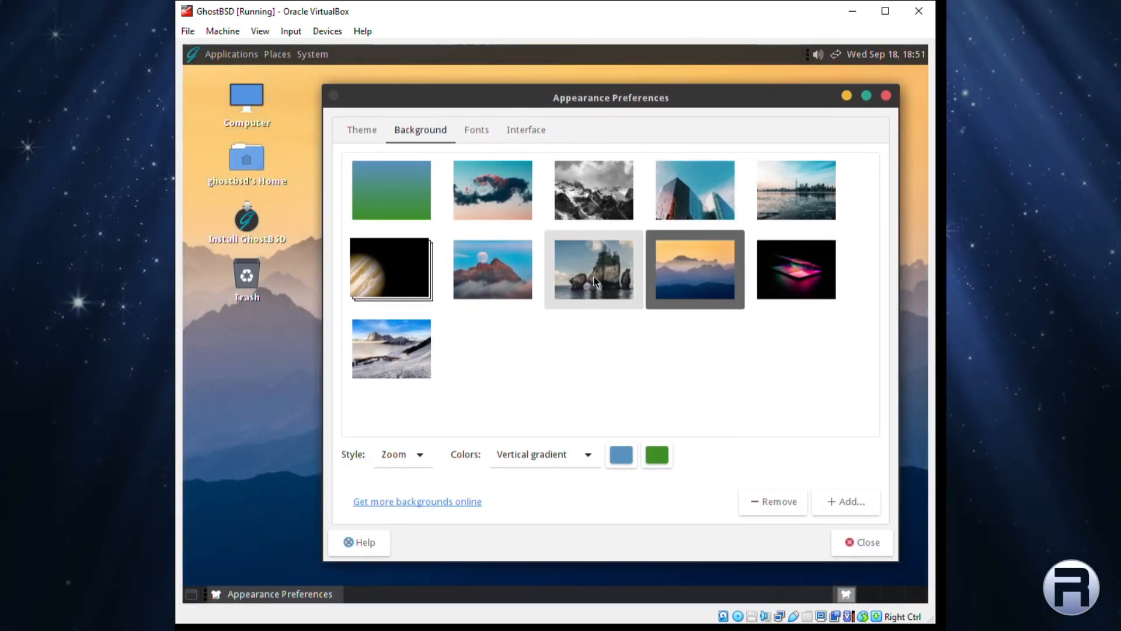
pyautogui.click(595, 276)
pyautogui.click(677, 190)
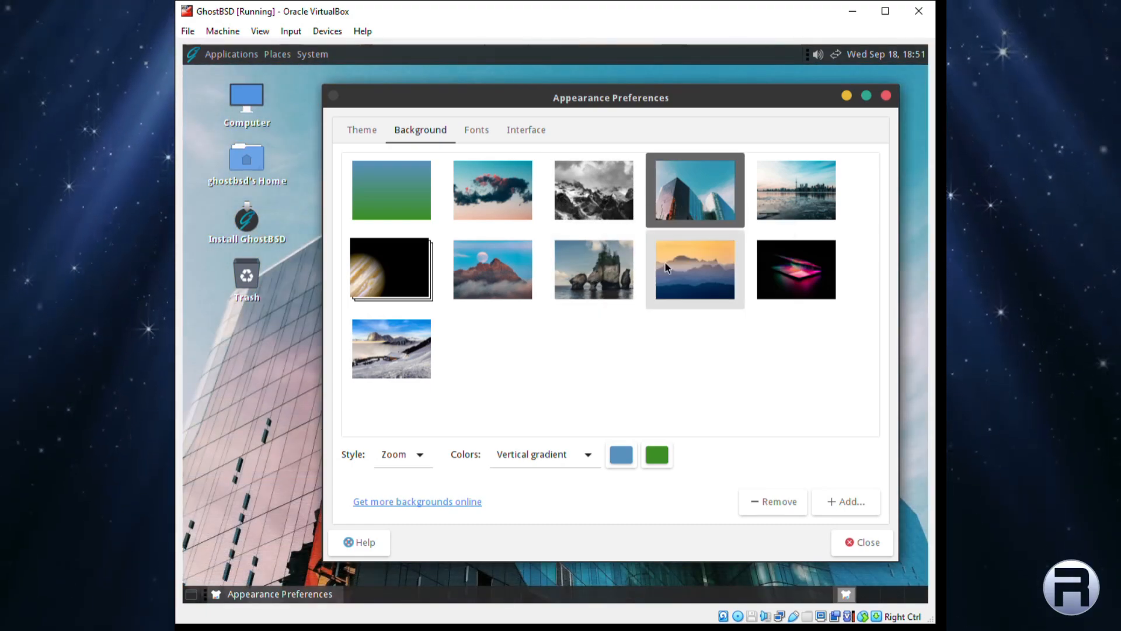
pyautogui.click(665, 263)
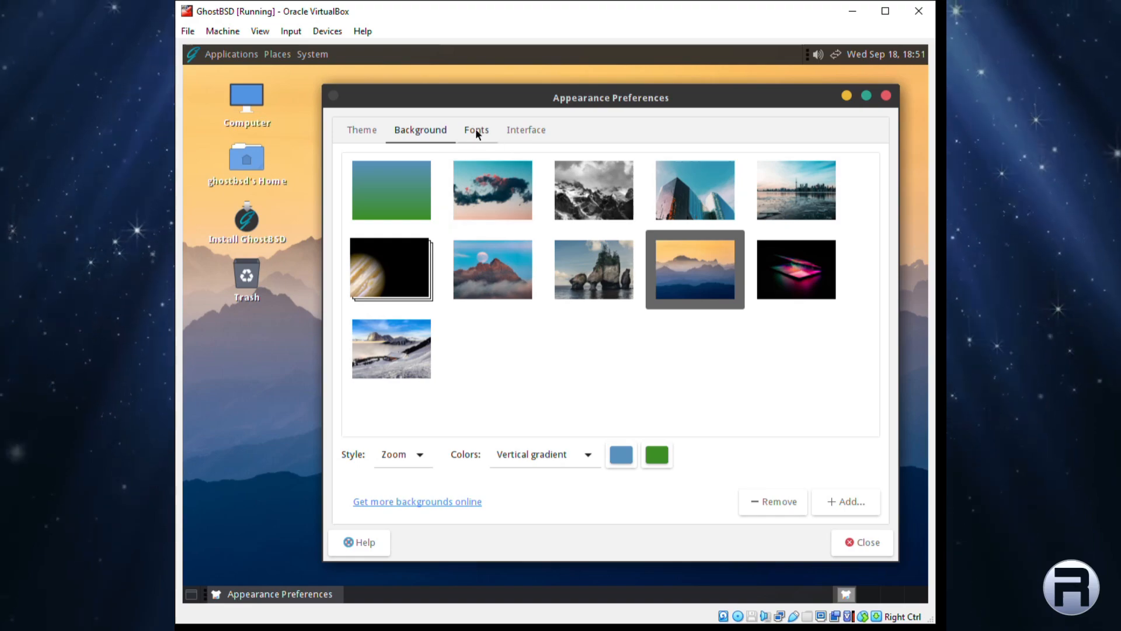
# Set the font rendering to subpixel smoothing (LCDs) and the application font size to 12
pyautogui.click(475, 131)
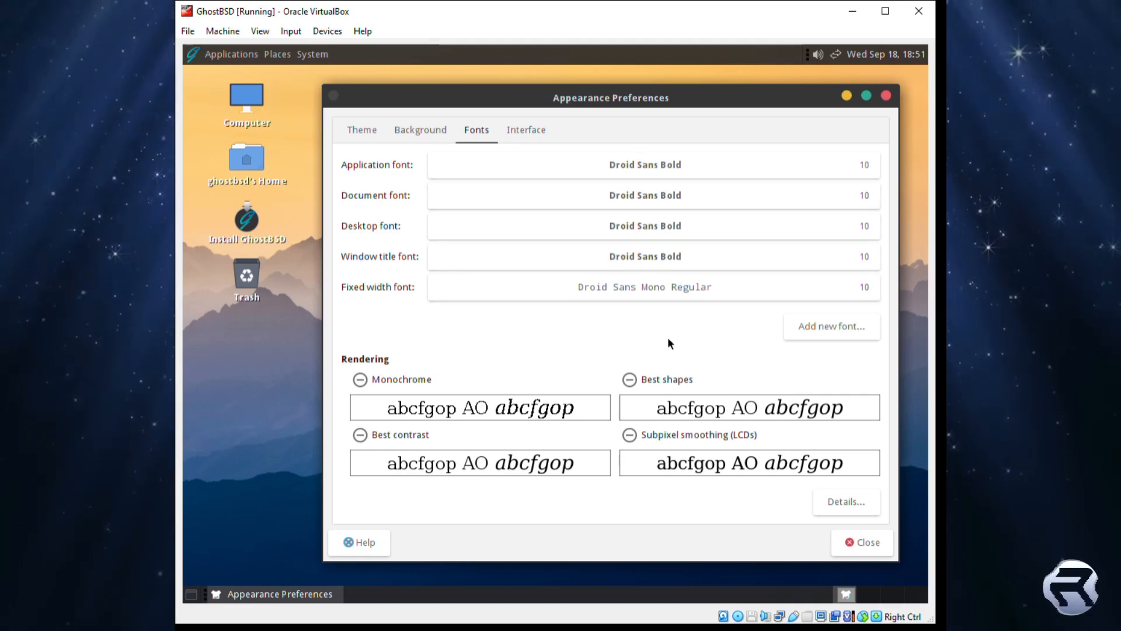
pyautogui.click(626, 436)
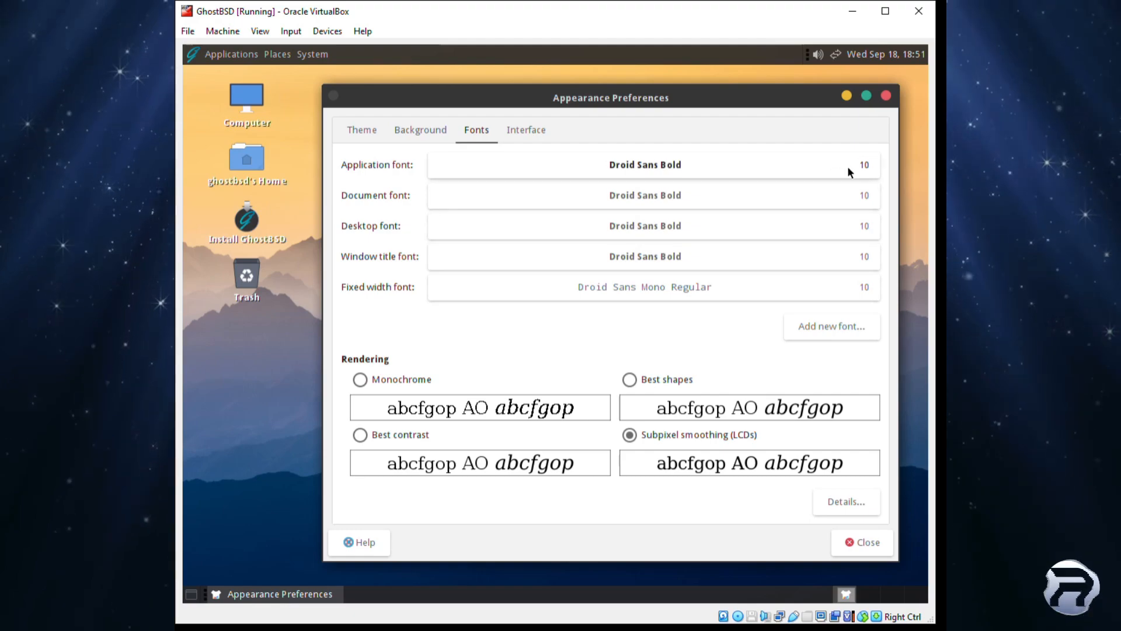
pyautogui.click(867, 169)
pyautogui.click(744, 483)
pyautogui.click(744, 482)
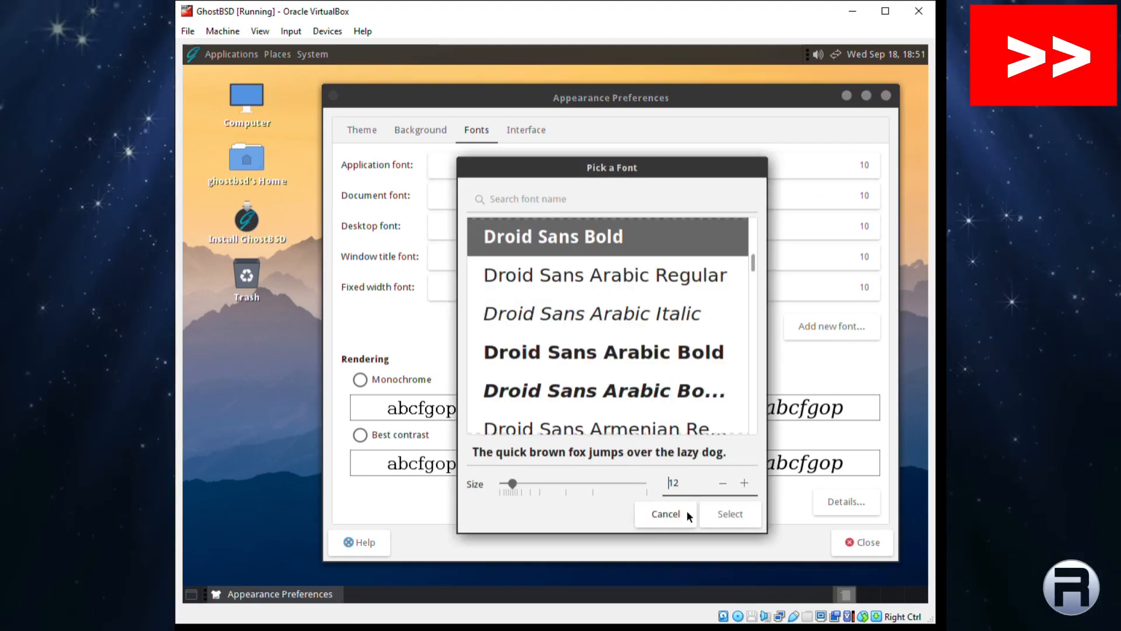
pyautogui.click(717, 514)
# Set both the document font and the desktop font to size 11
pyautogui.click(828, 199)
pyautogui.click(744, 484)
pyautogui.click(737, 509)
pyautogui.click(825, 227)
pyautogui.click(742, 486)
pyautogui.click(737, 513)
# Set the window title font and the fixed width font to size 11, and close the appearance preferences
pyautogui.click(841, 257)
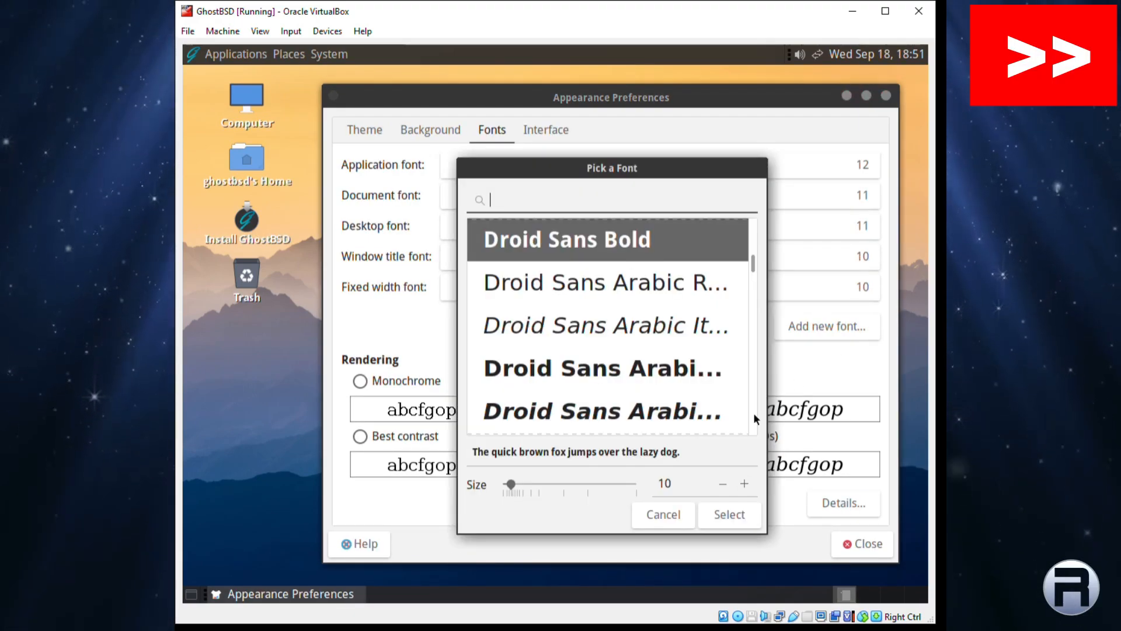
pyautogui.click(744, 483)
pyautogui.click(738, 513)
pyautogui.click(859, 288)
pyautogui.click(744, 484)
pyautogui.click(750, 514)
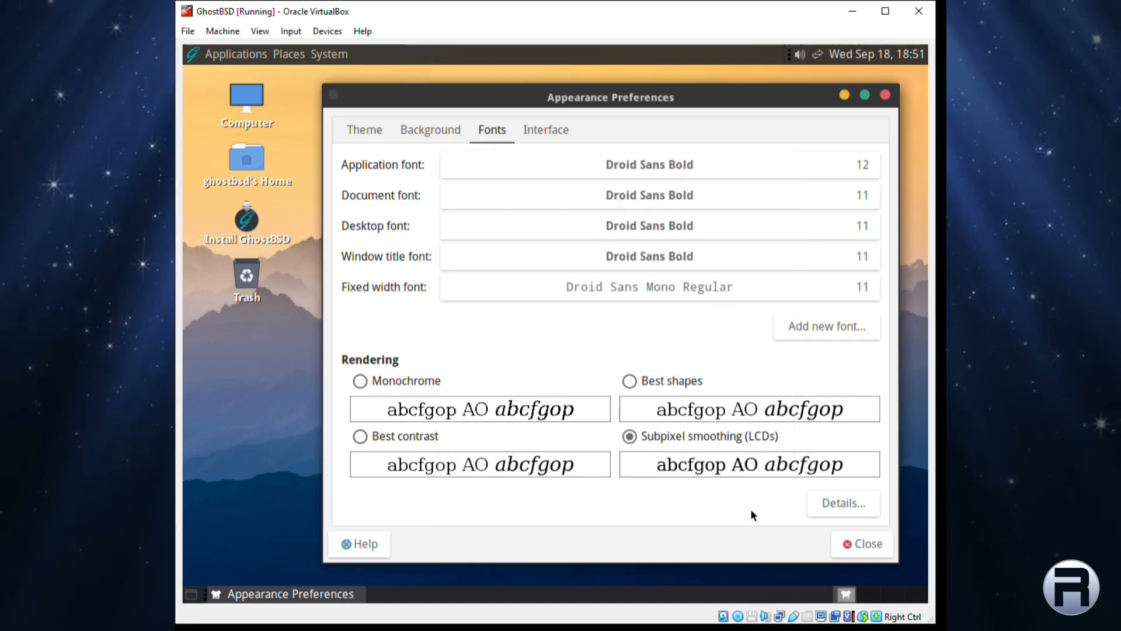
pyautogui.click(857, 543)
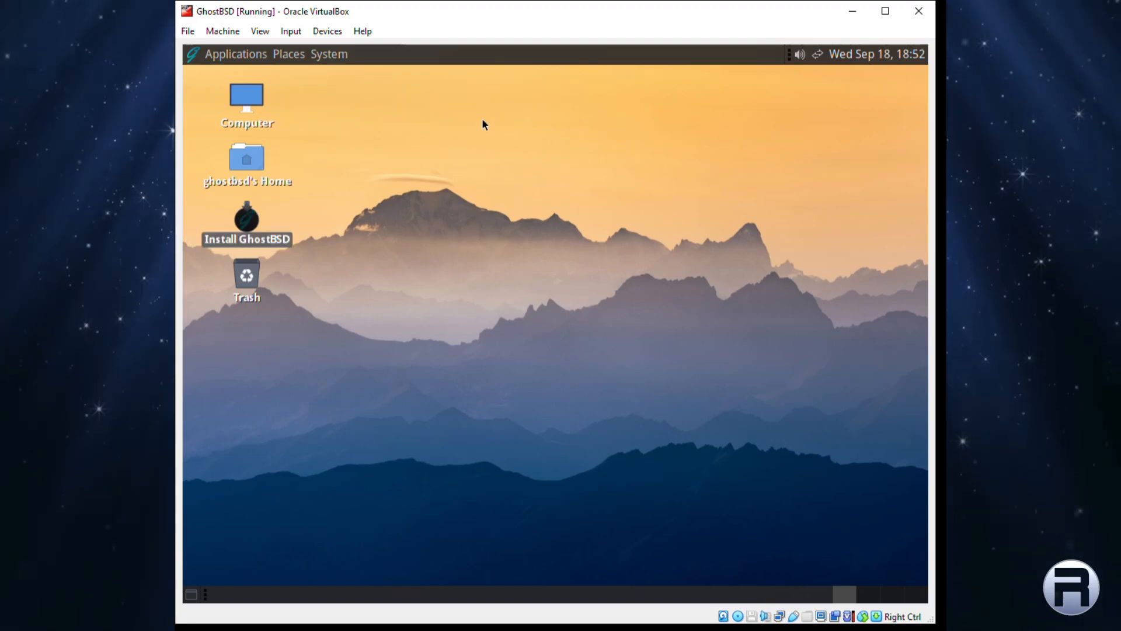
# View the contents of the Computer, ghostbsd's Home and Trash desktop locations, closing each window again
pyautogui.click(482, 119)
pyautogui.doubleClick(251, 99)
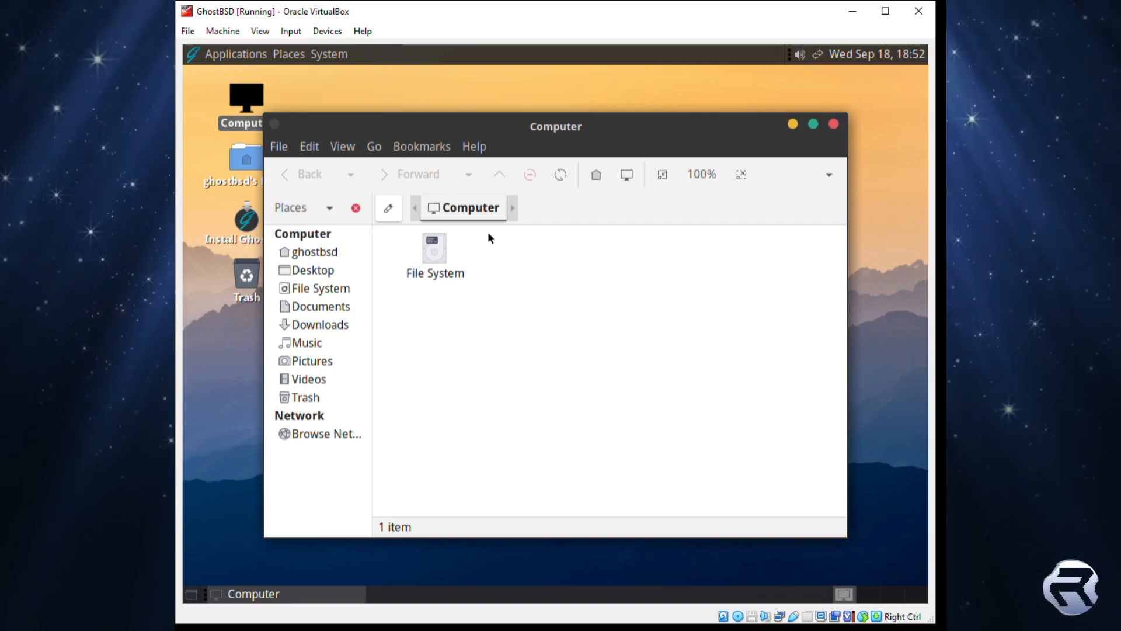
pyautogui.click(833, 125)
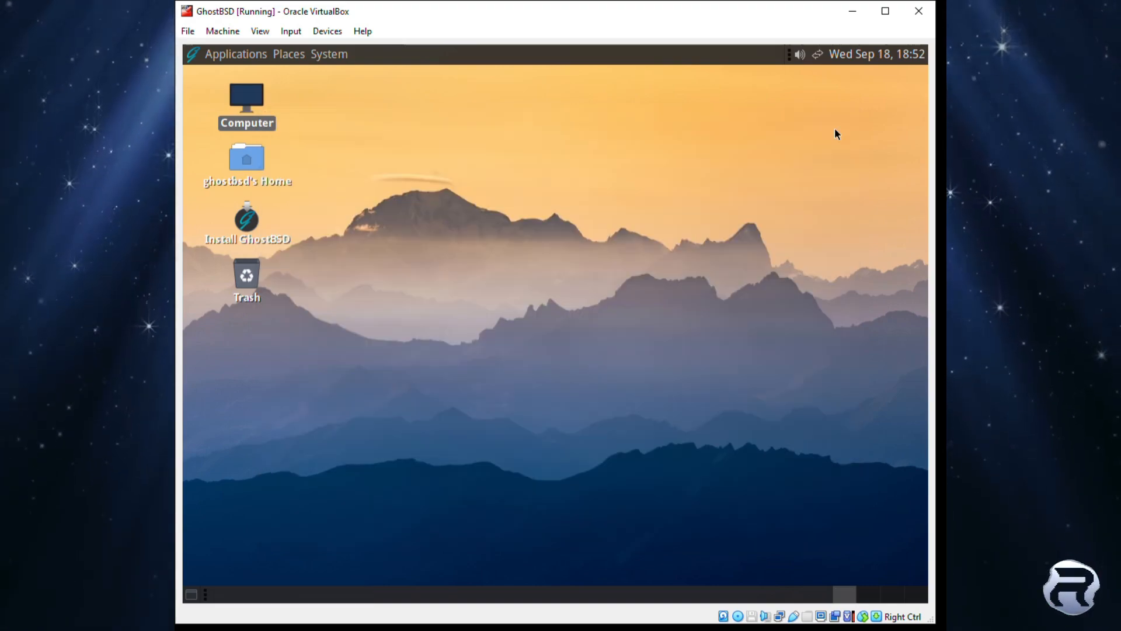
pyautogui.doubleClick(256, 161)
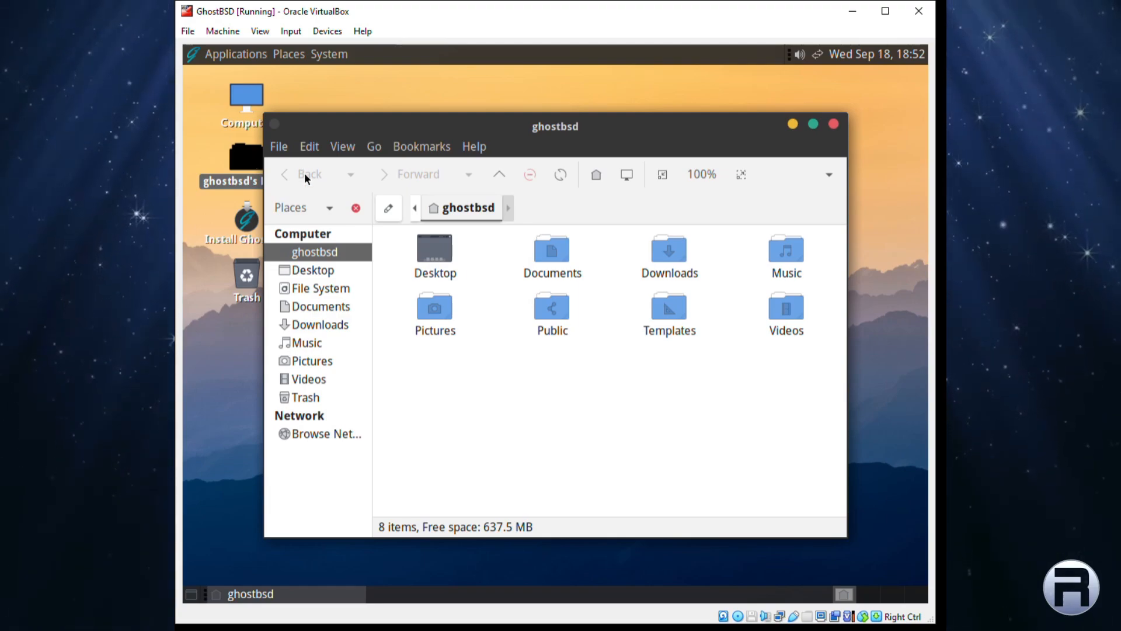
pyautogui.click(833, 124)
pyautogui.click(273, 269)
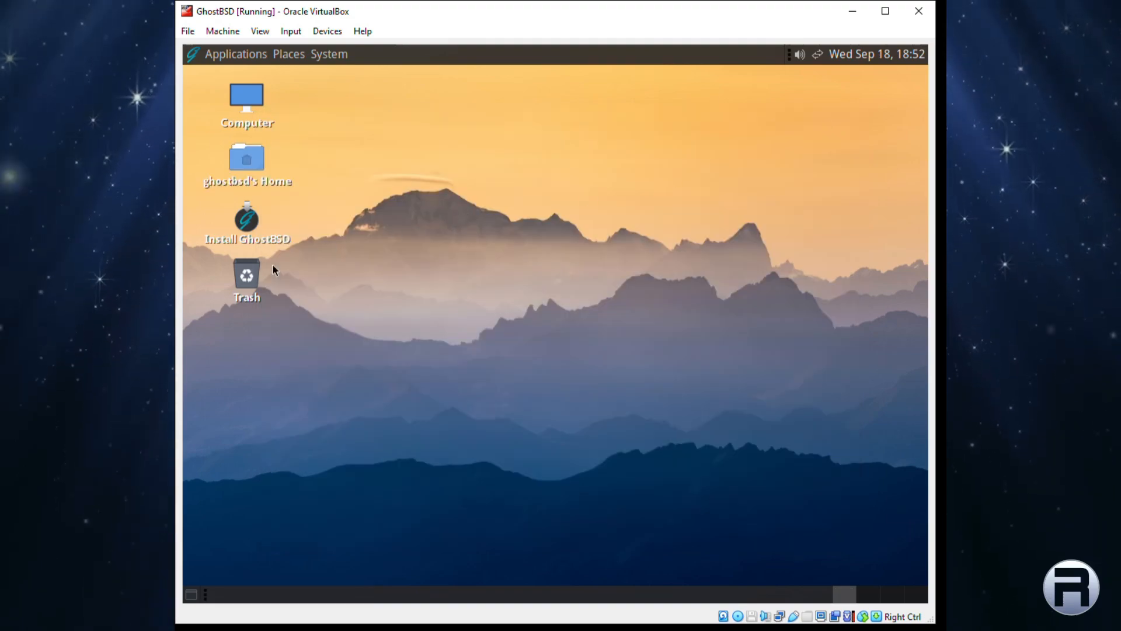
pyautogui.doubleClick(244, 297)
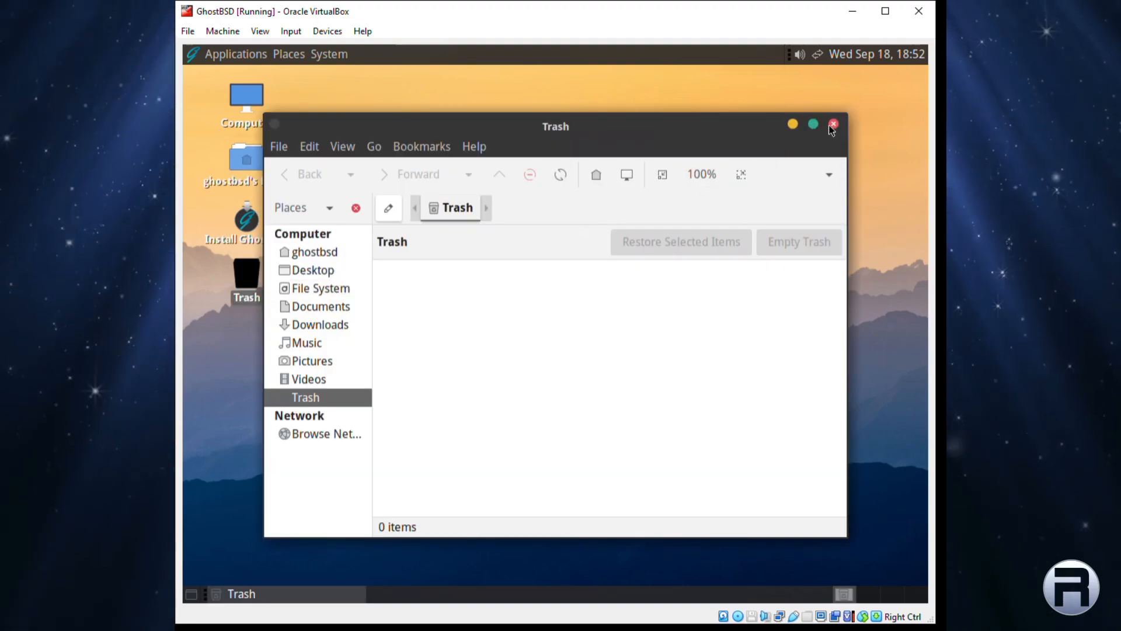
pyautogui.click(832, 124)
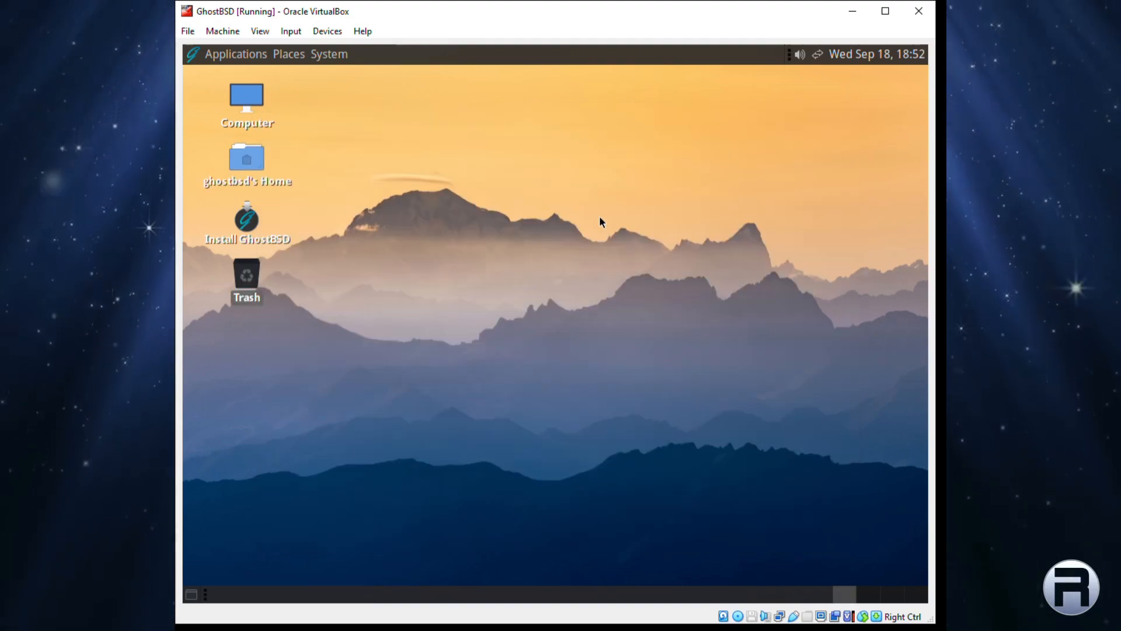
# Start the GhostBSD installer, choose English (United Kingdom) as the language and continue to the keyboard setup
pyautogui.click(247, 223)
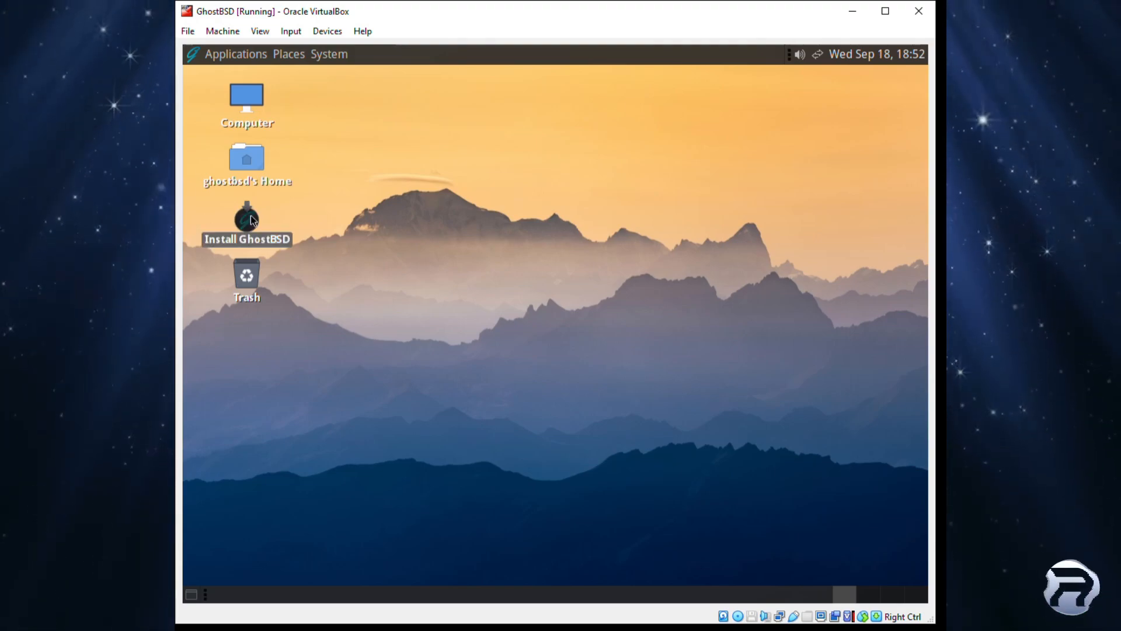
pyautogui.doubleClick(251, 219)
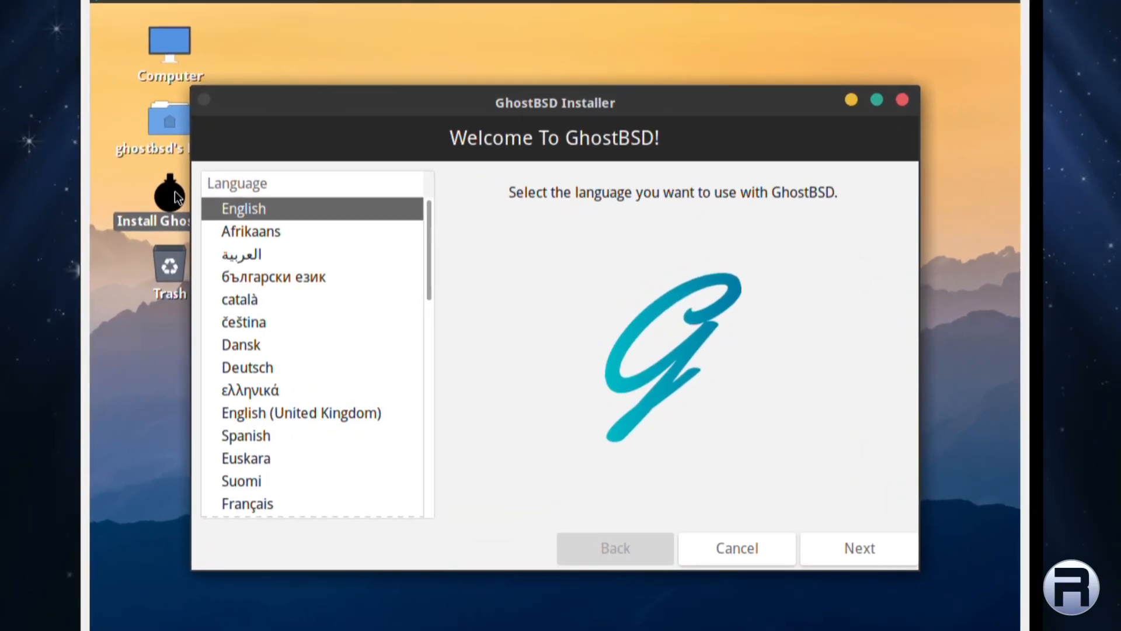
pyautogui.moveTo(425, 246)
pyautogui.mouseDown()
pyautogui.moveTo(432, 303)
pyautogui.moveTo(413, 476)
pyautogui.moveTo(422, 226)
pyautogui.mouseUp()
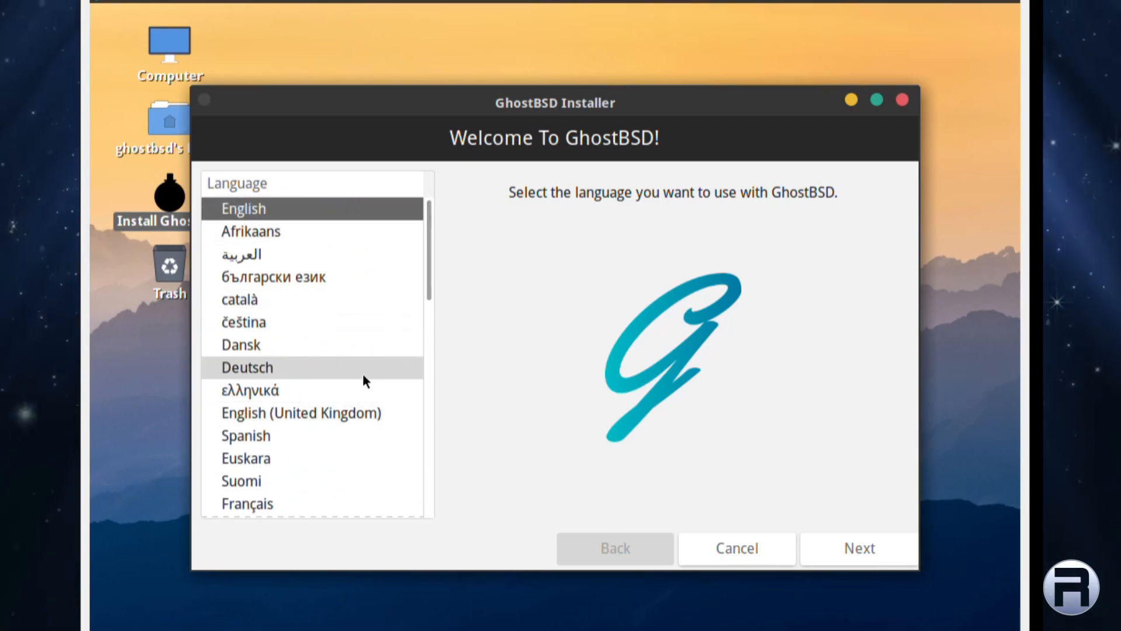
pyautogui.click(336, 414)
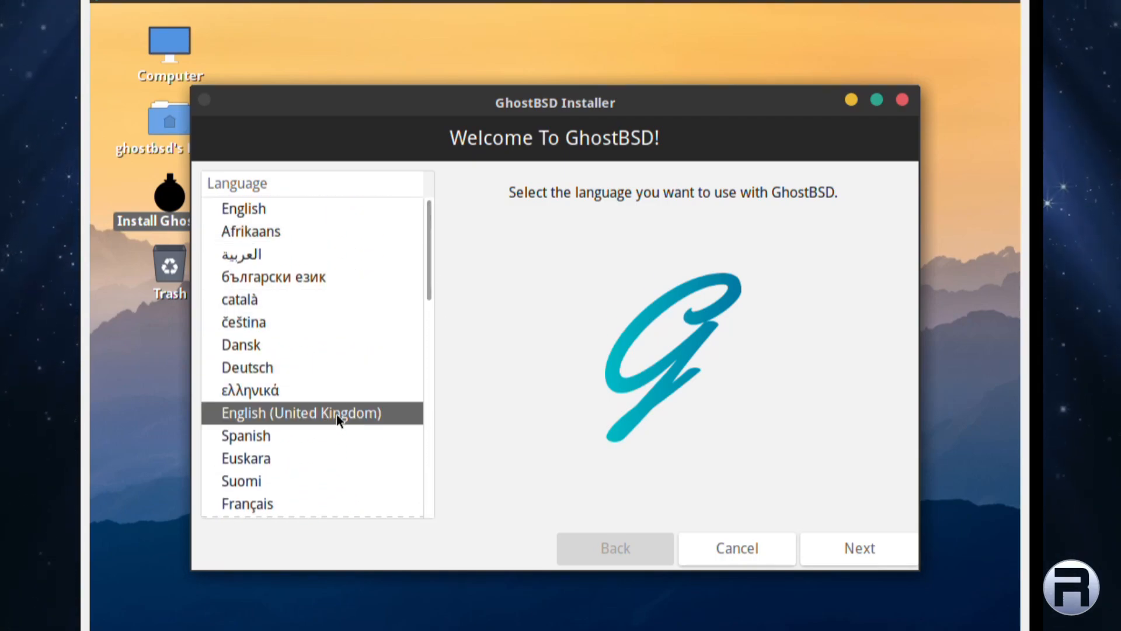
pyautogui.click(836, 548)
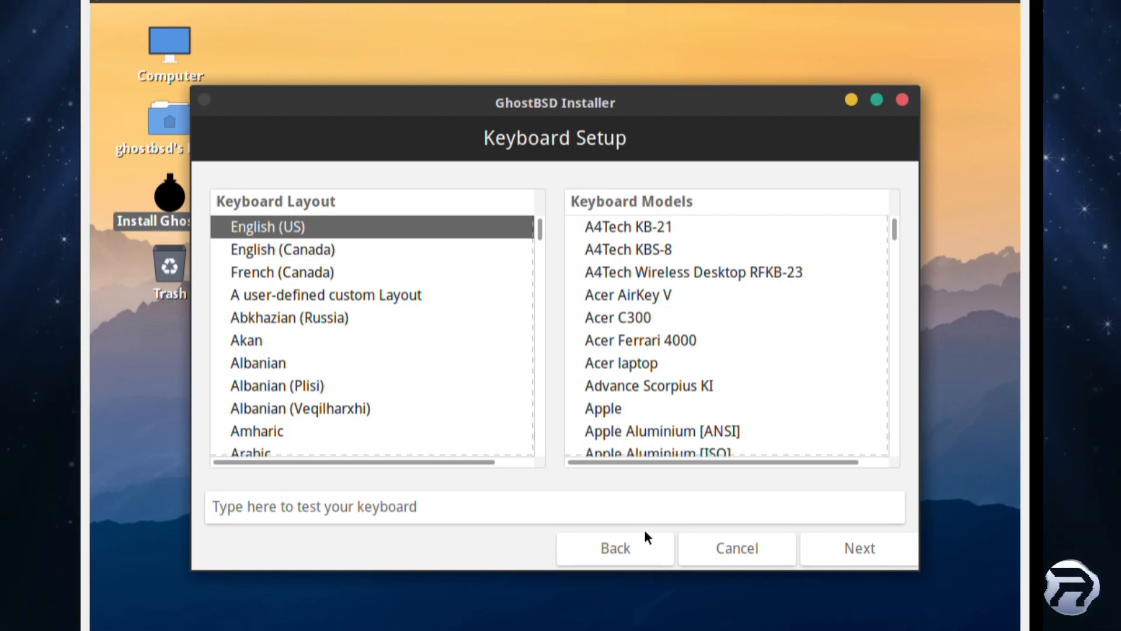
pyautogui.click(644, 549)
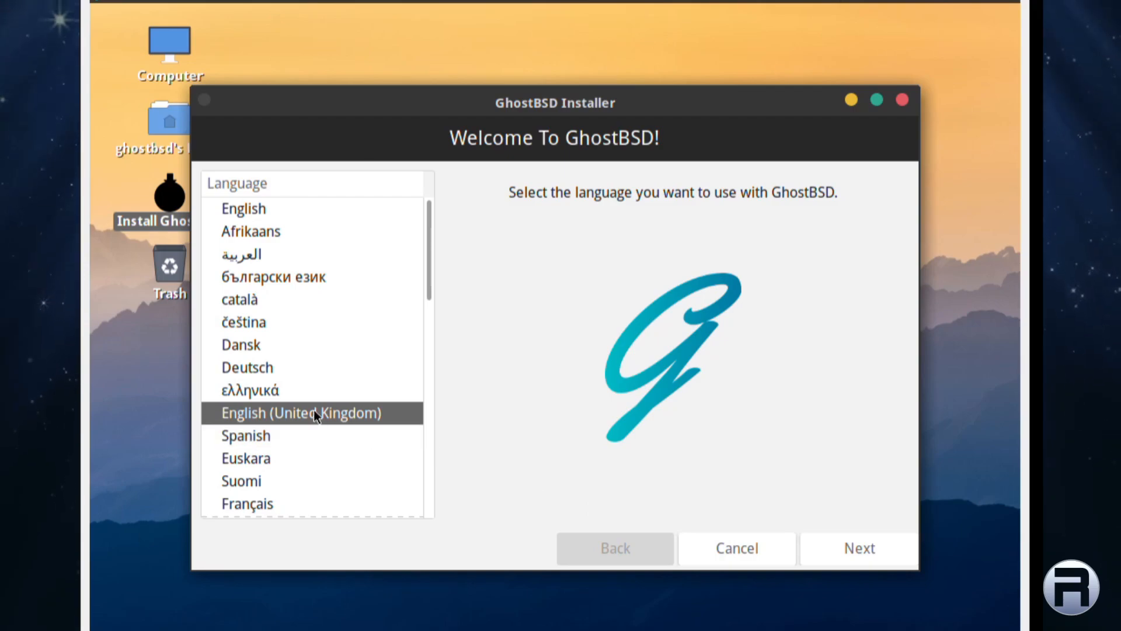
pyautogui.click(828, 550)
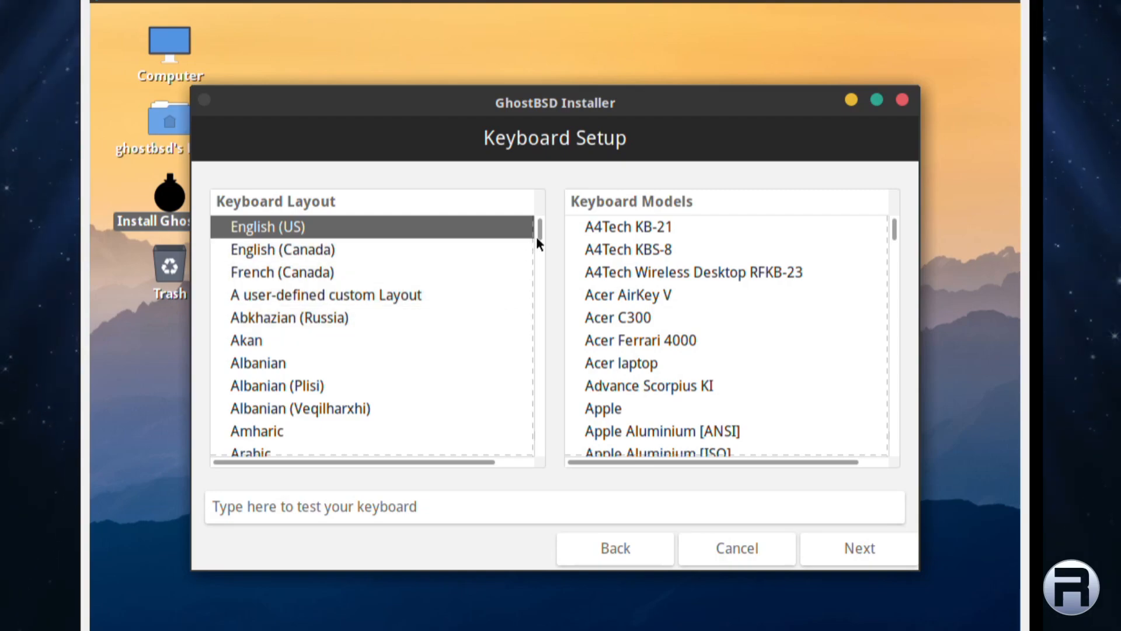
# Select English (UK) as the keyboard layout and continue to the time zone selection
pyautogui.moveTo(538, 232); pyautogui.dragTo(542, 283)
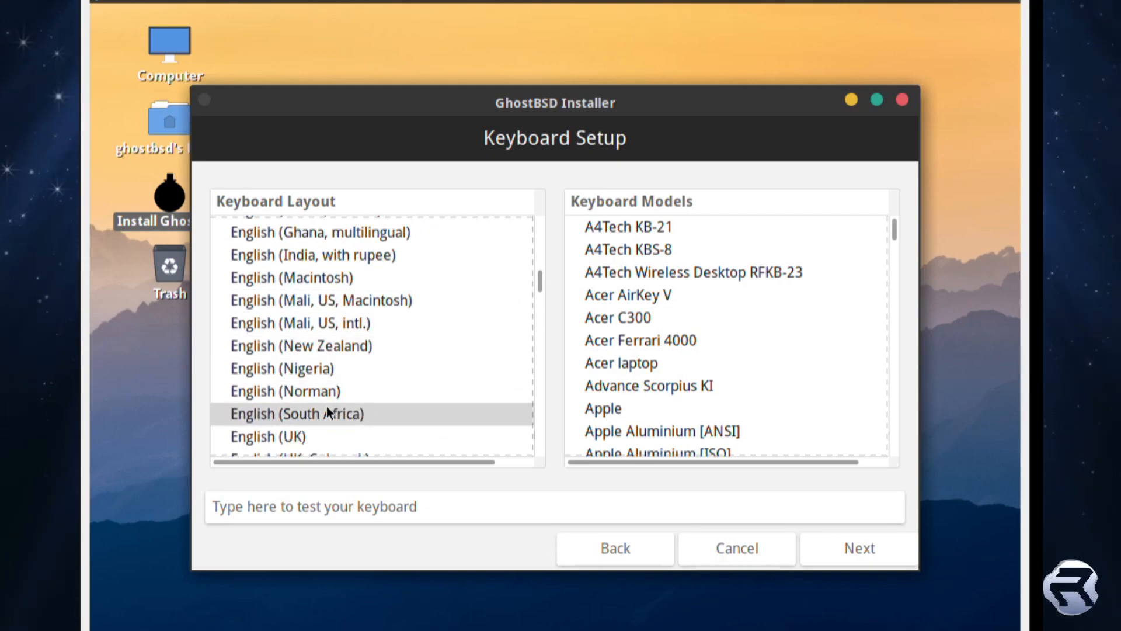
pyautogui.click(310, 439)
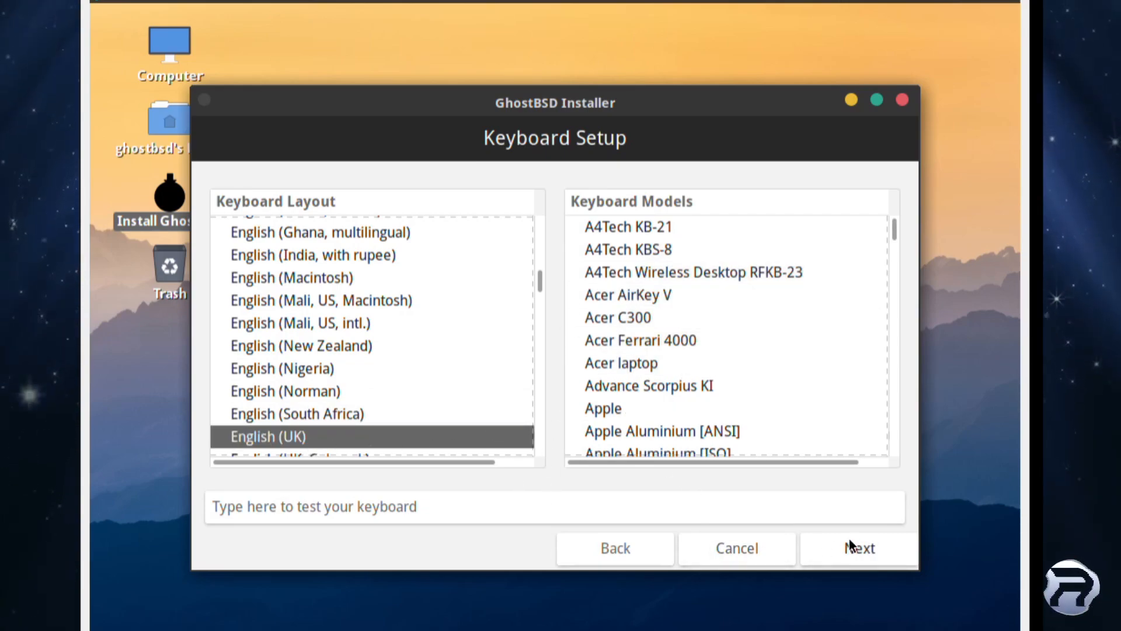
pyautogui.moveTo(893, 228)
pyautogui.mouseDown()
pyautogui.moveTo(890, 465)
pyautogui.moveTo(889, 209)
pyautogui.mouseUp()
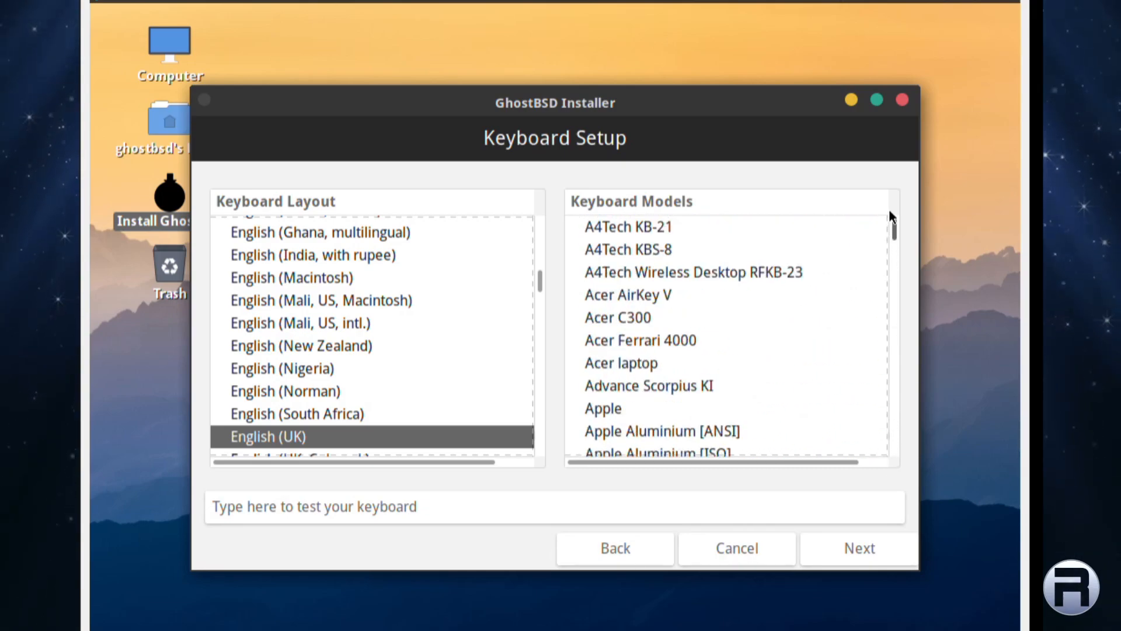
pyautogui.click(874, 546)
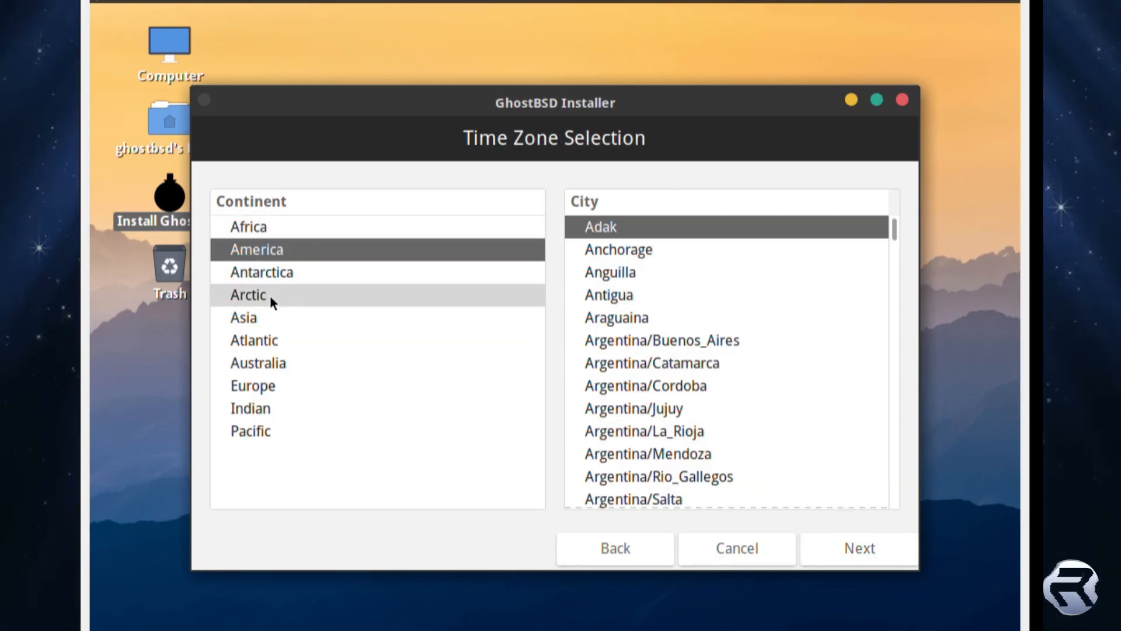
# Set the time zone to Europe, London and continue to the installation type
pyautogui.click(289, 387)
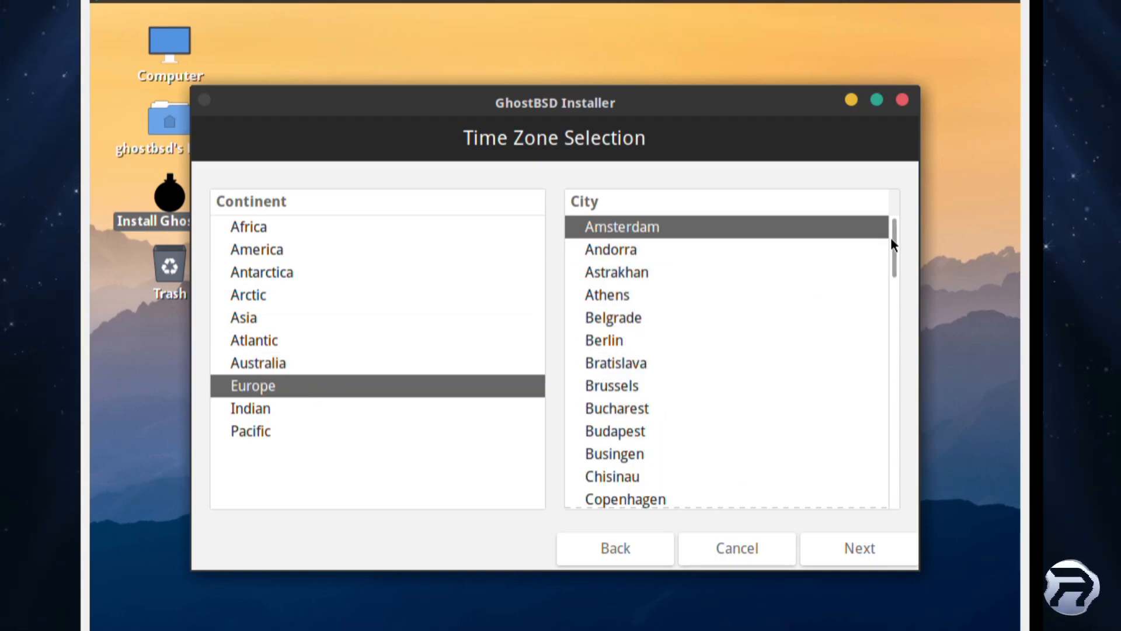
pyautogui.moveTo(891, 237); pyautogui.dragTo(894, 323)
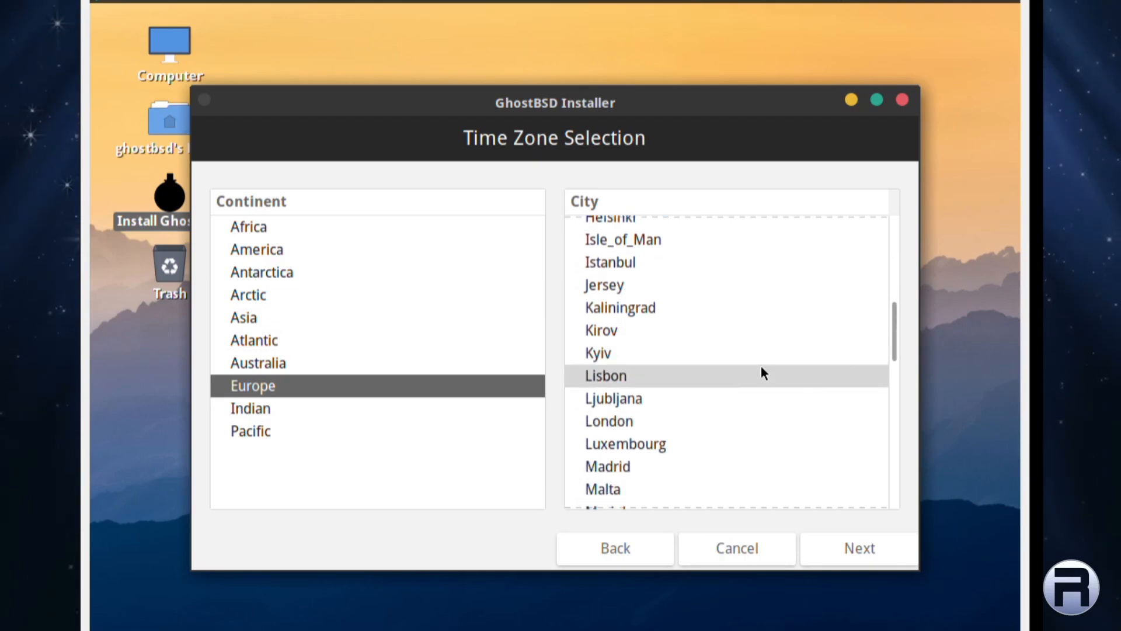
pyautogui.click(735, 422)
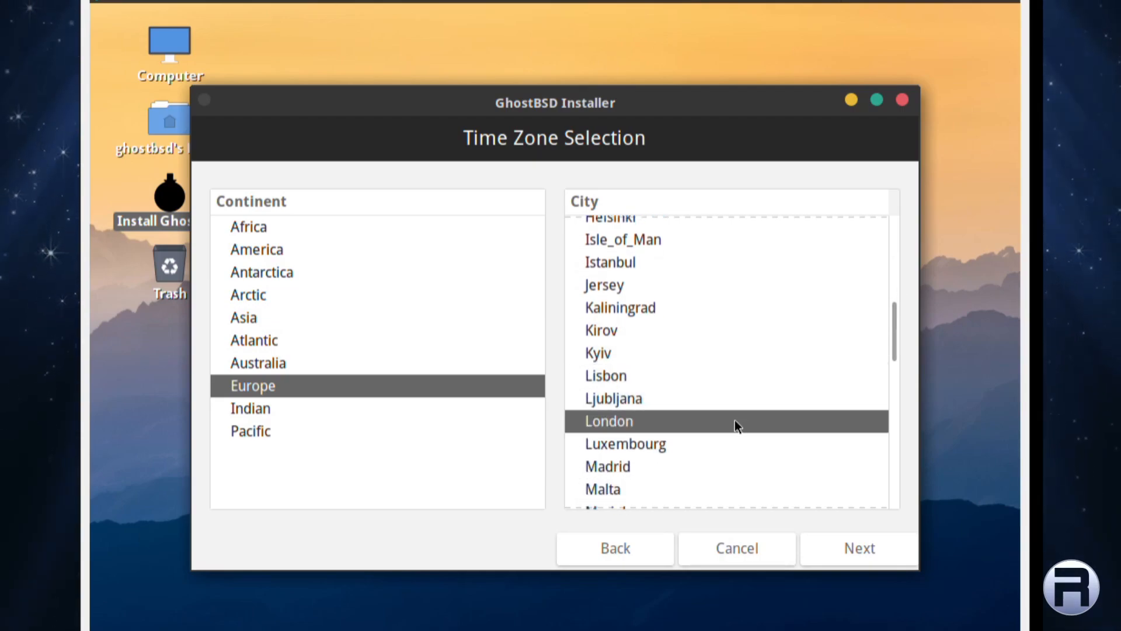
pyautogui.click(890, 547)
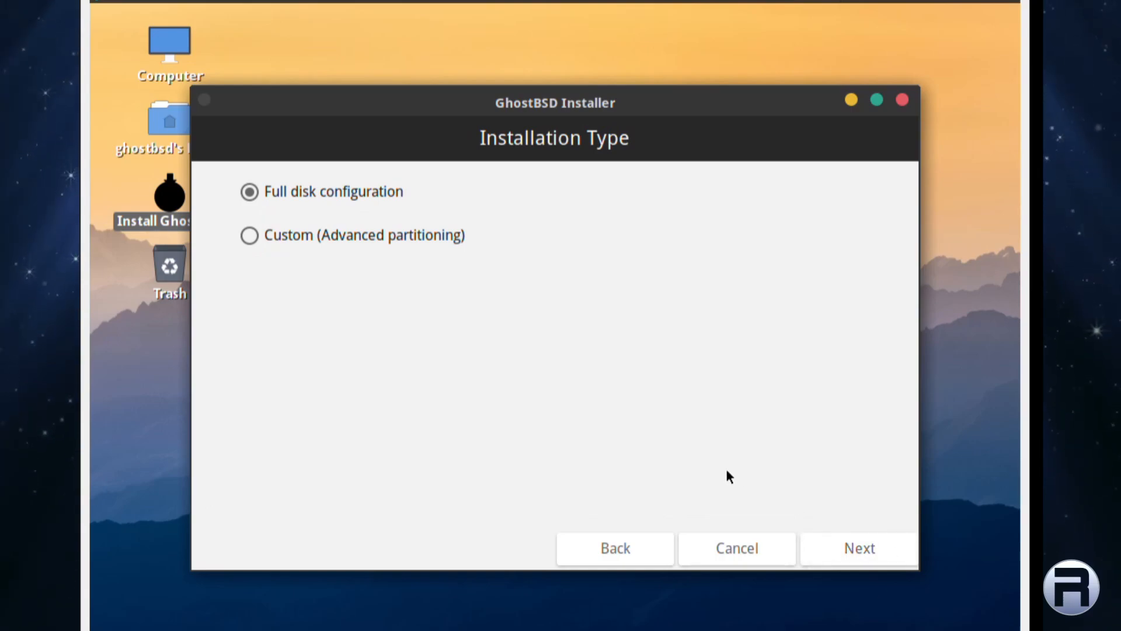
pyautogui.click(340, 233)
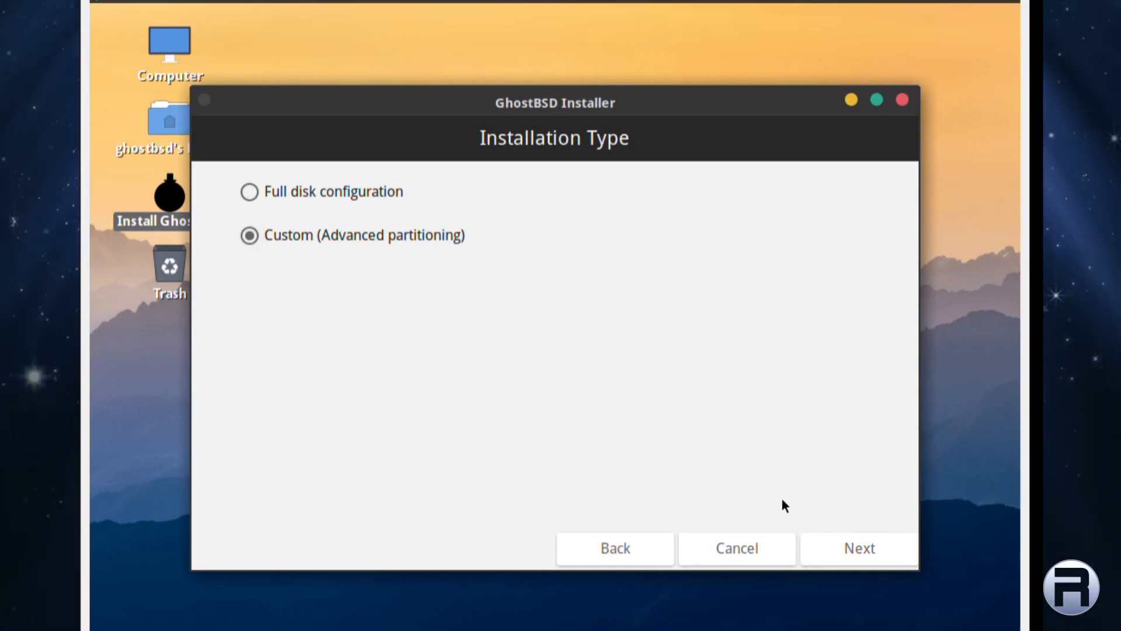
pyautogui.click(859, 550)
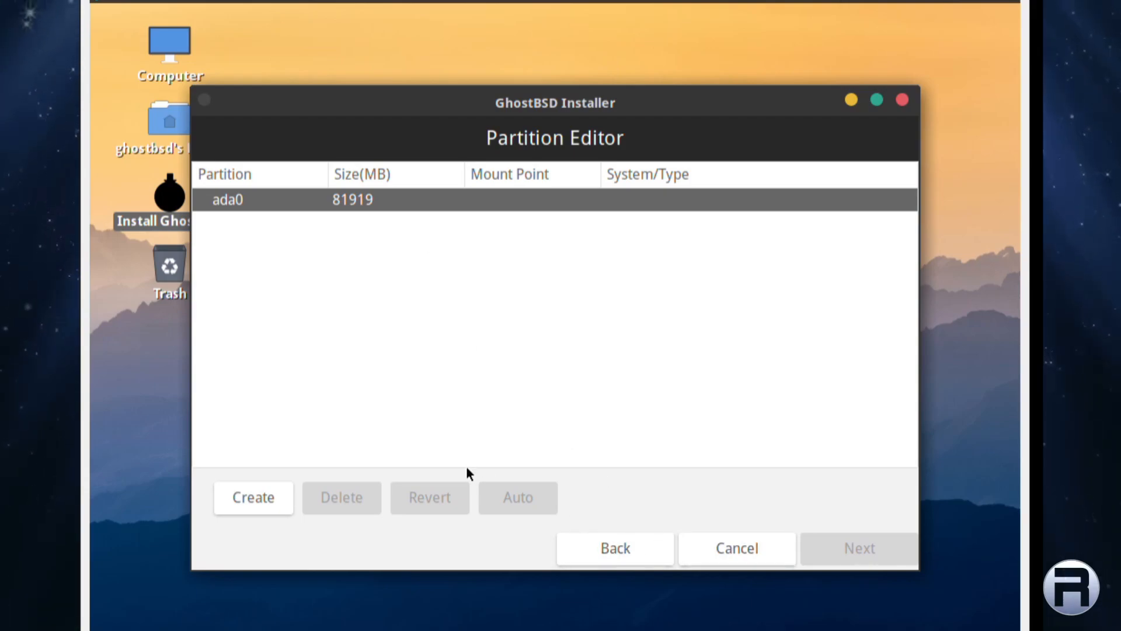
pyautogui.click(624, 549)
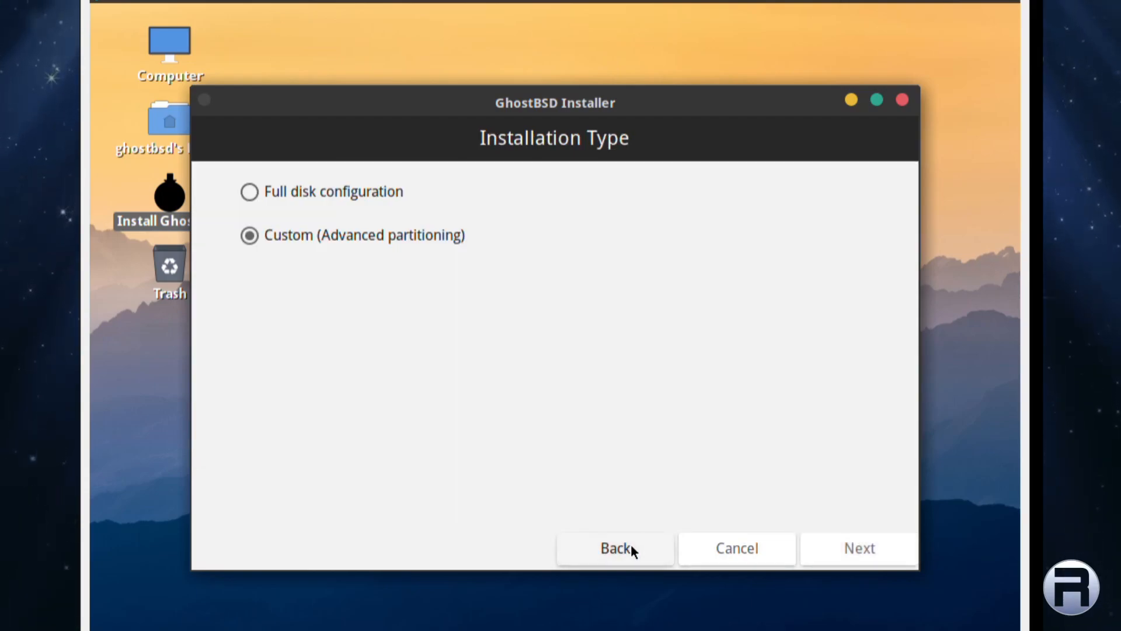
# Choose full disk configuration and keep single disk as the ZFS pool type
pyautogui.click(336, 193)
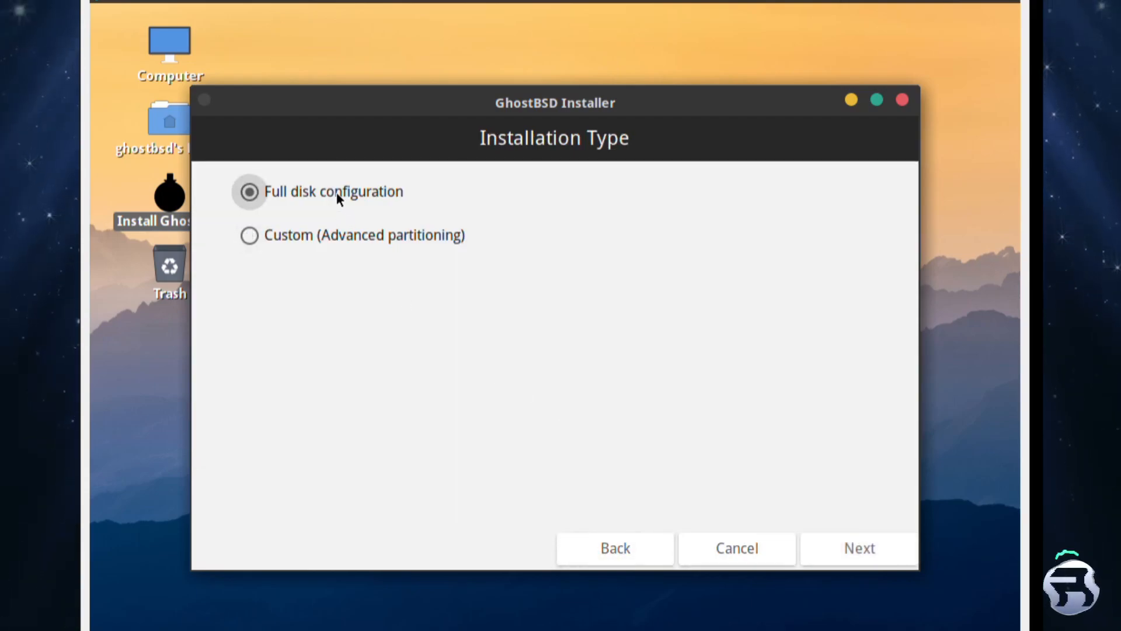
pyautogui.click(843, 548)
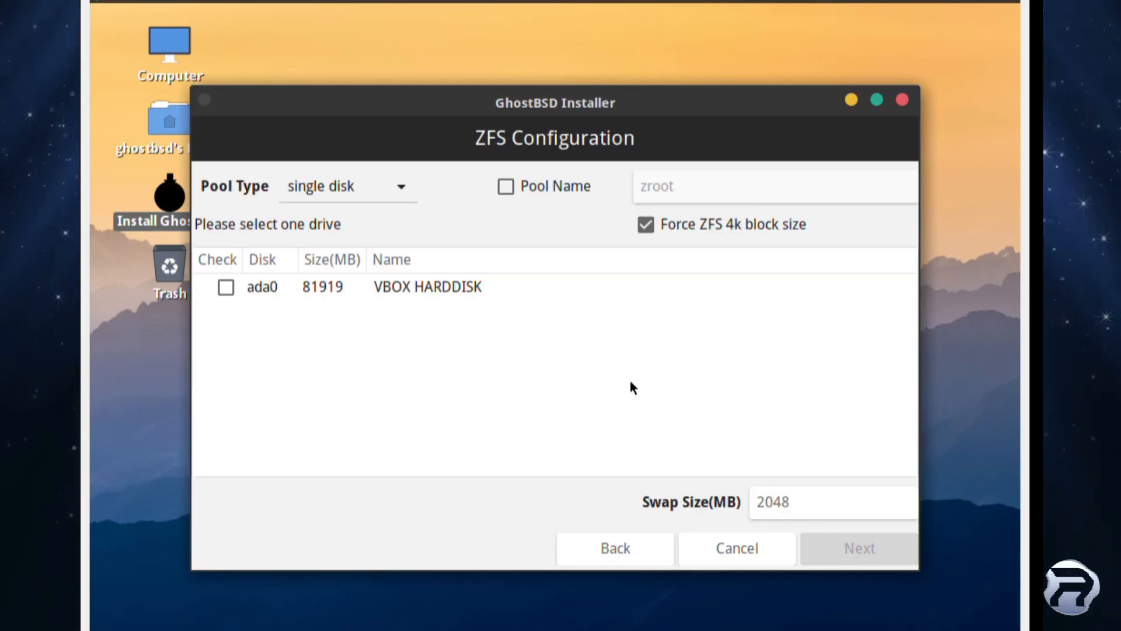
pyautogui.click(404, 181)
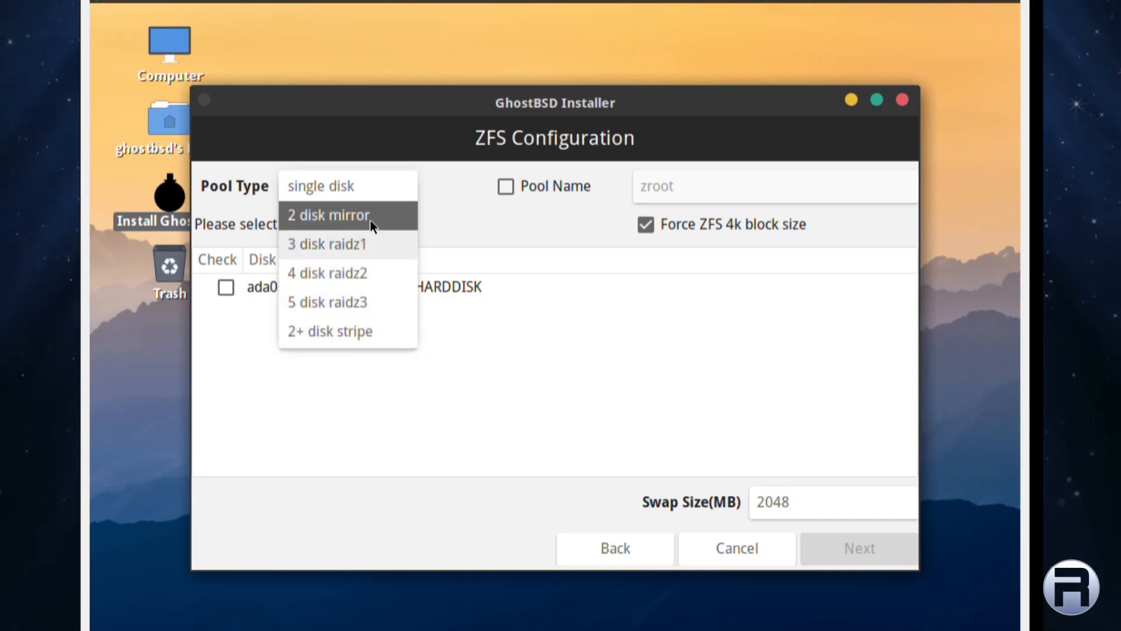
pyautogui.click(370, 193)
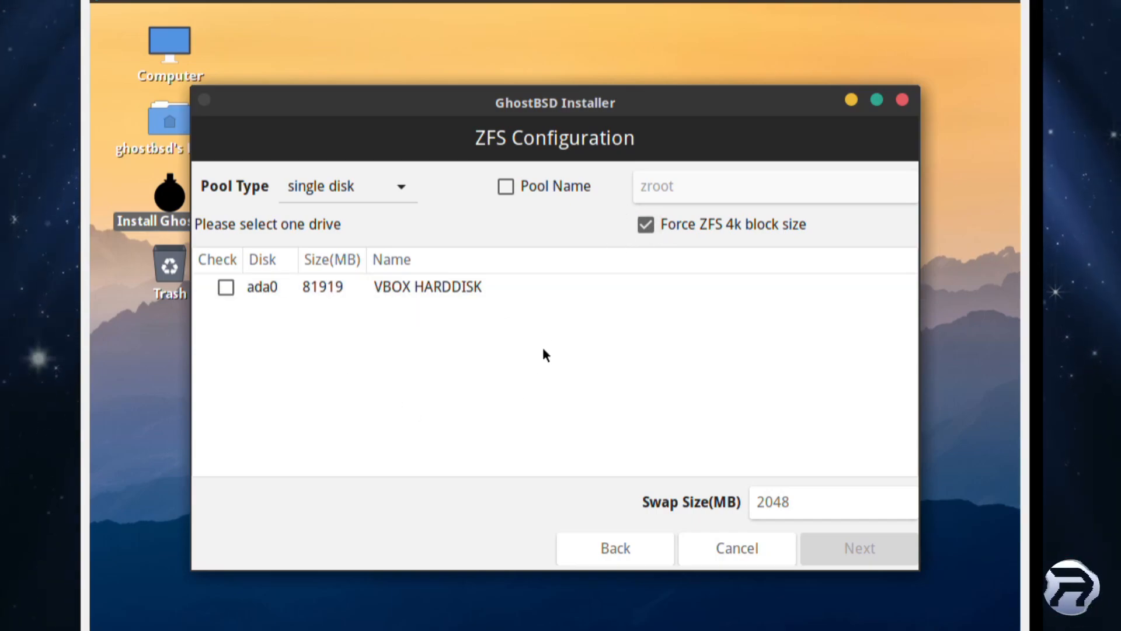
# Select the ada0 drive for the ZFS installation and proceed with the FreeBSD BIOS loader only boot option
pyautogui.click(226, 287)
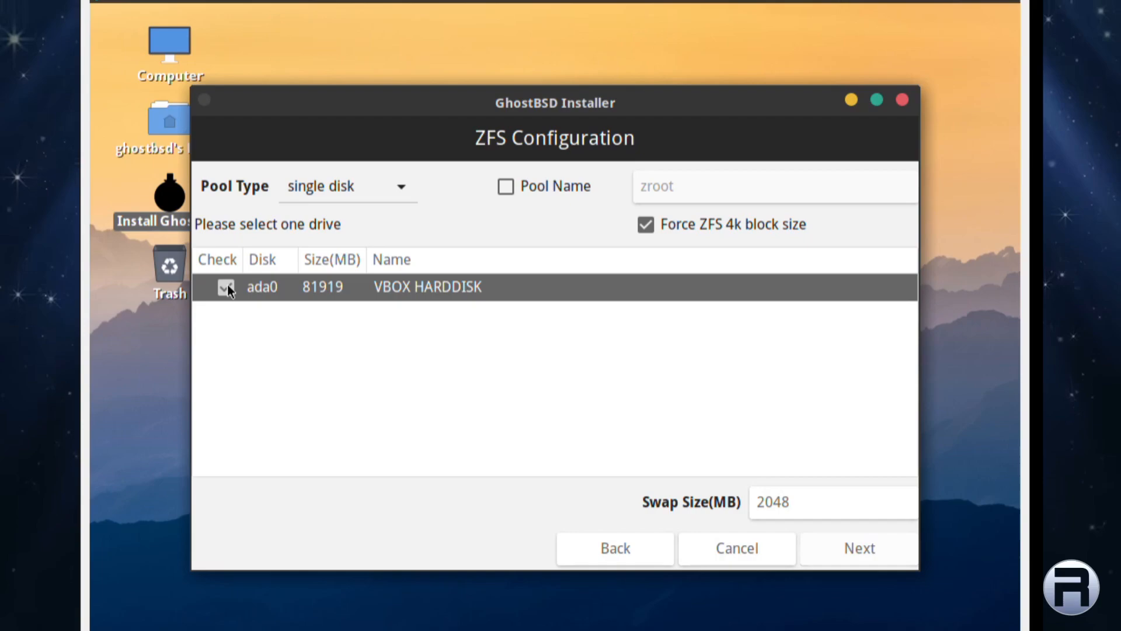
pyautogui.click(871, 548)
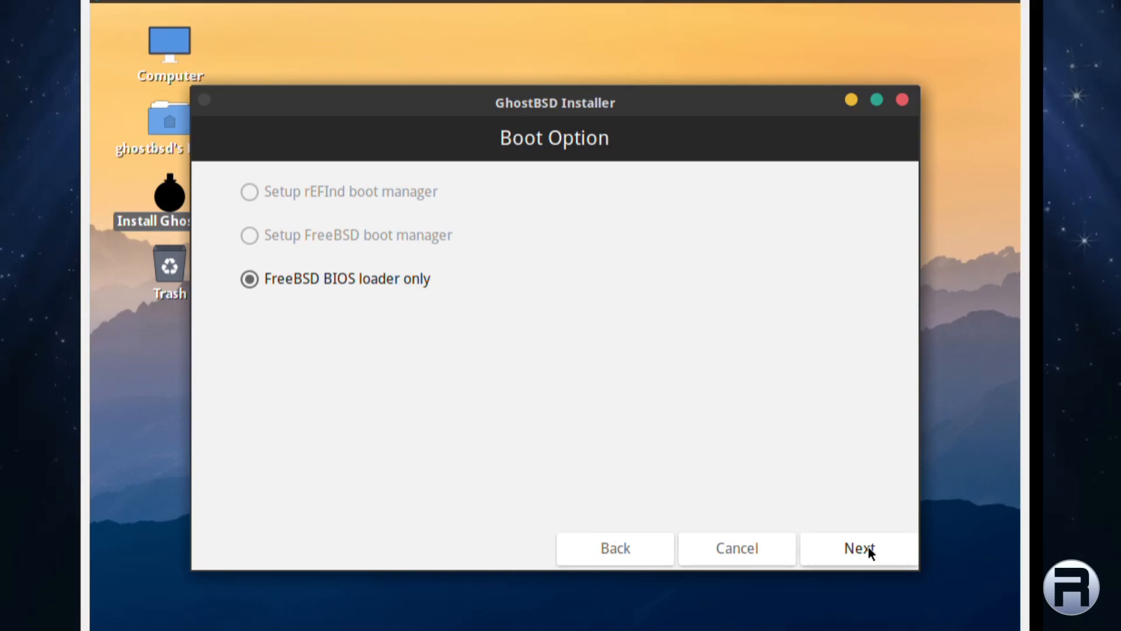
pyautogui.click(869, 550)
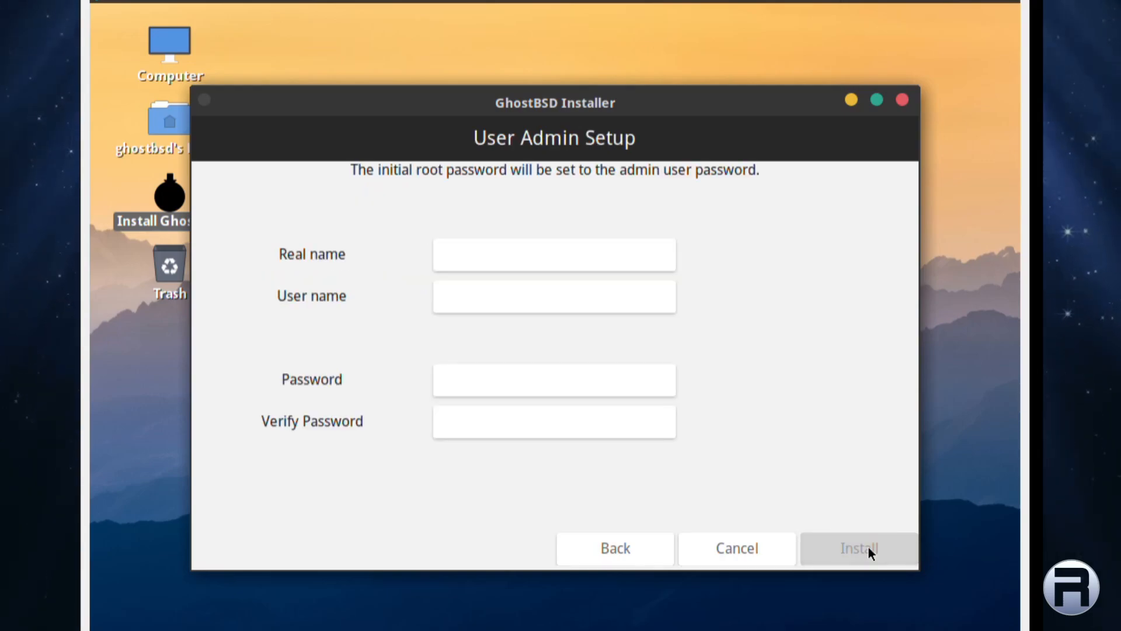
# Enter the admin user's real name and accept the suggested user name
pyautogui.click(540, 257)
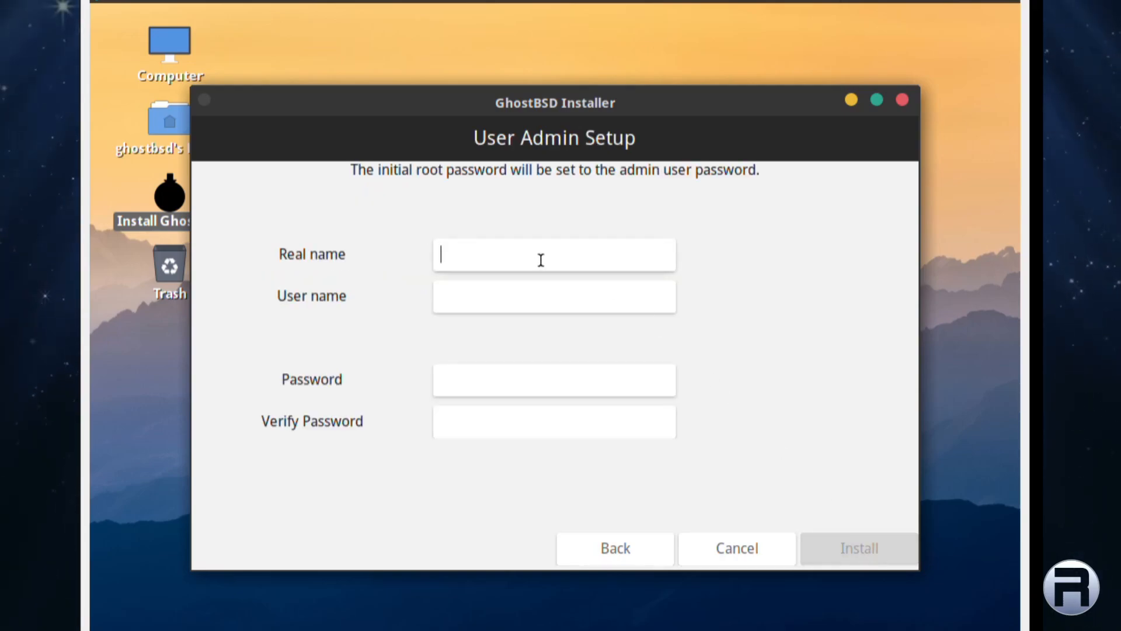
pyautogui.write('RoboN')
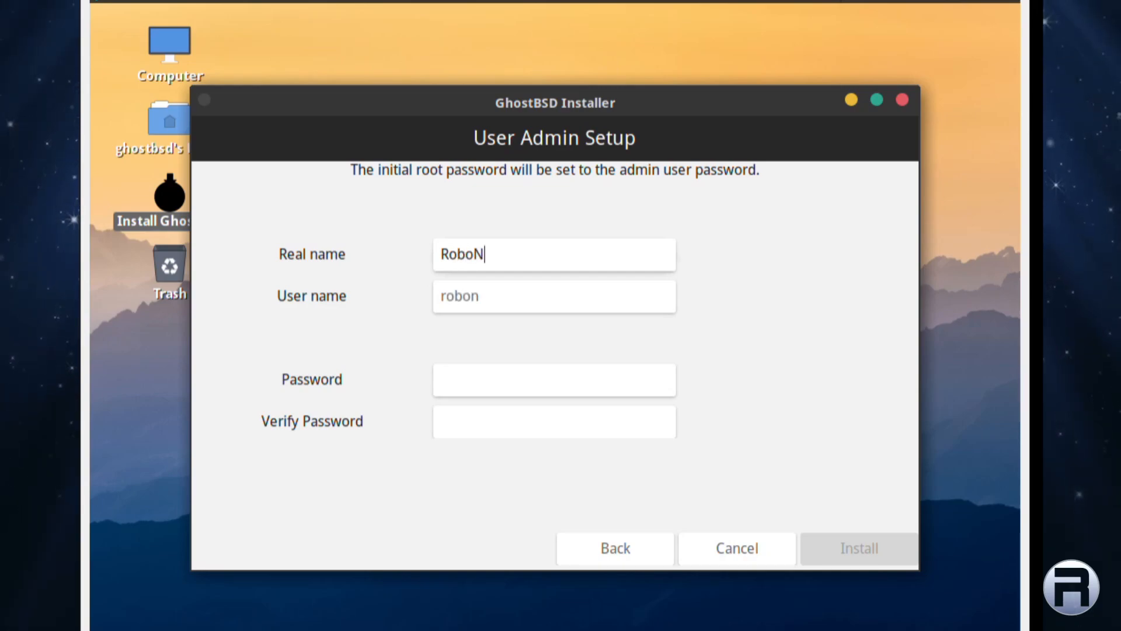
pyautogui.write('uggie')
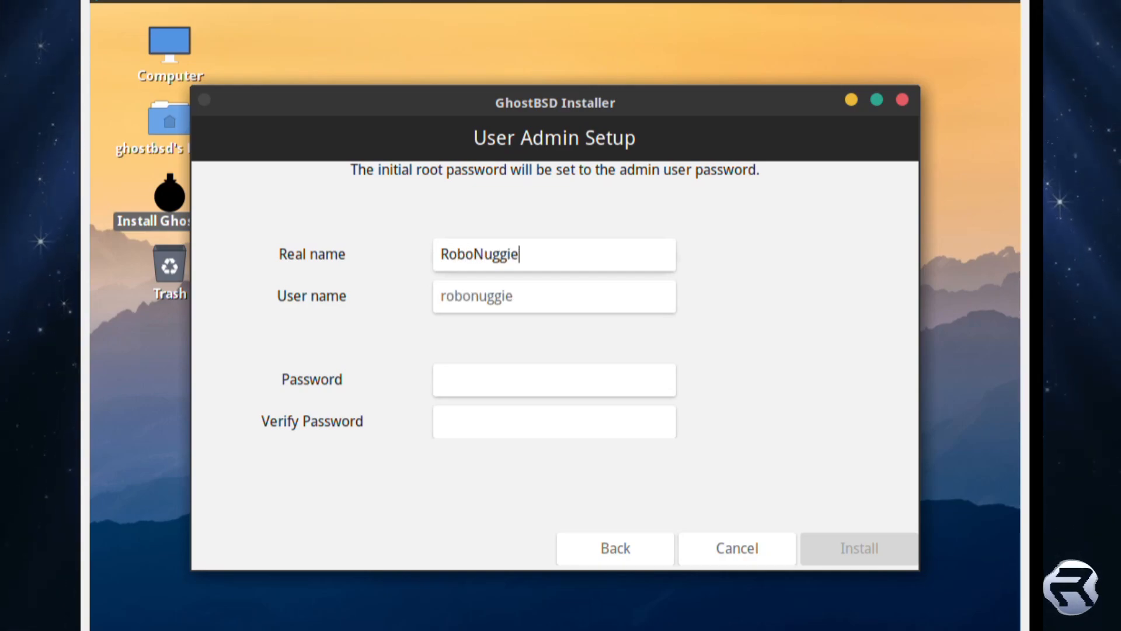
pyautogui.press('Tab')
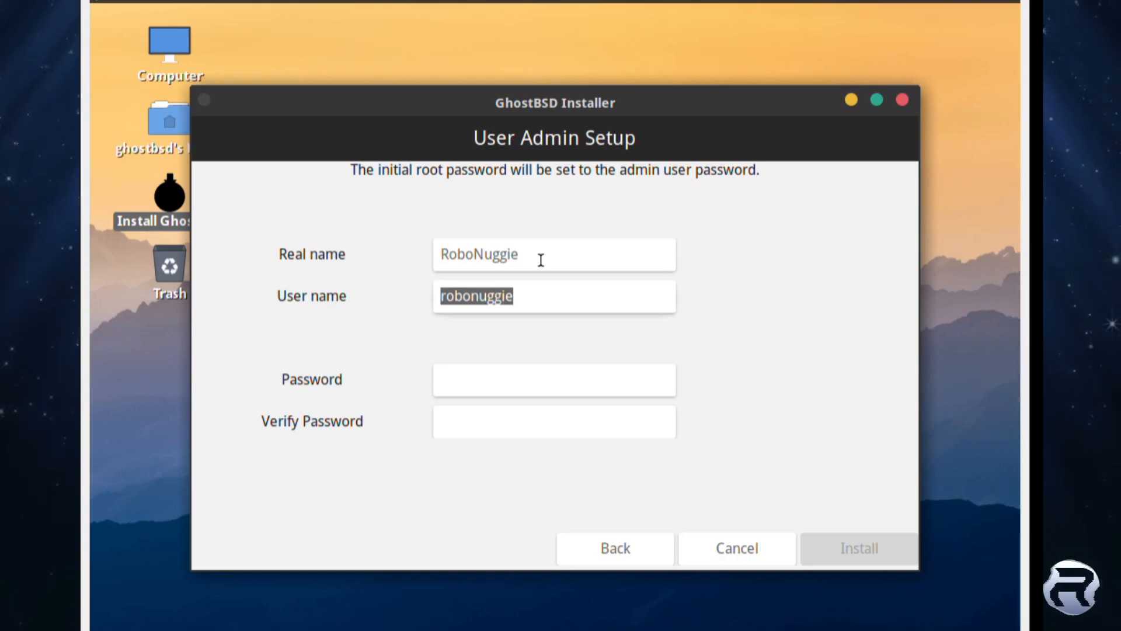
pyautogui.press('Tab')
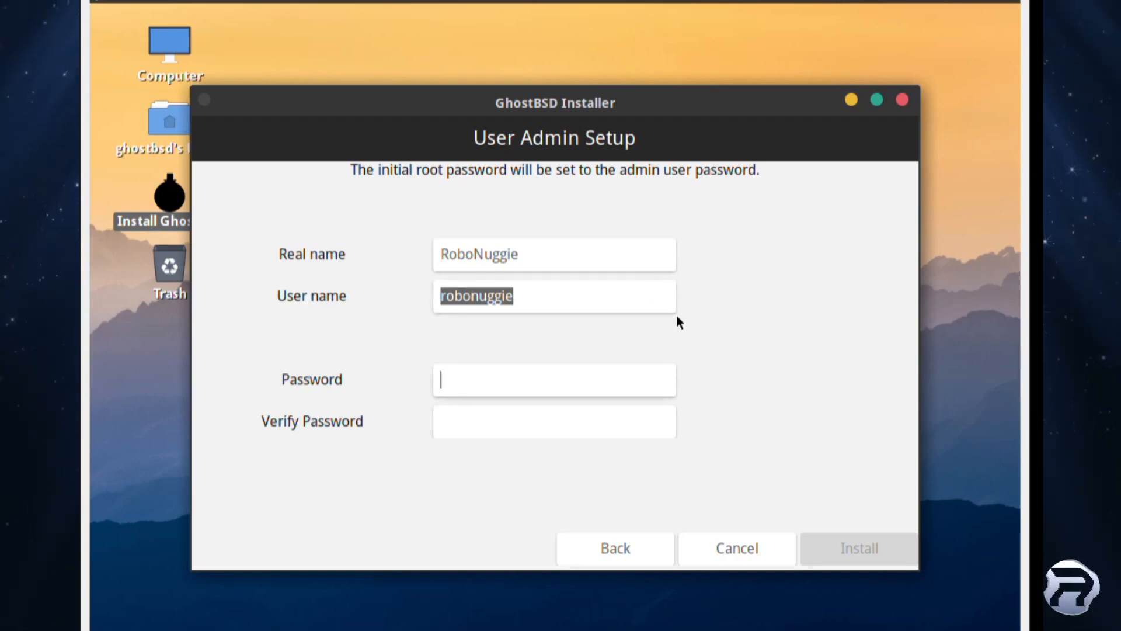
# Enter and verify the admin user's password, and start the installation
pyautogui.write('p')
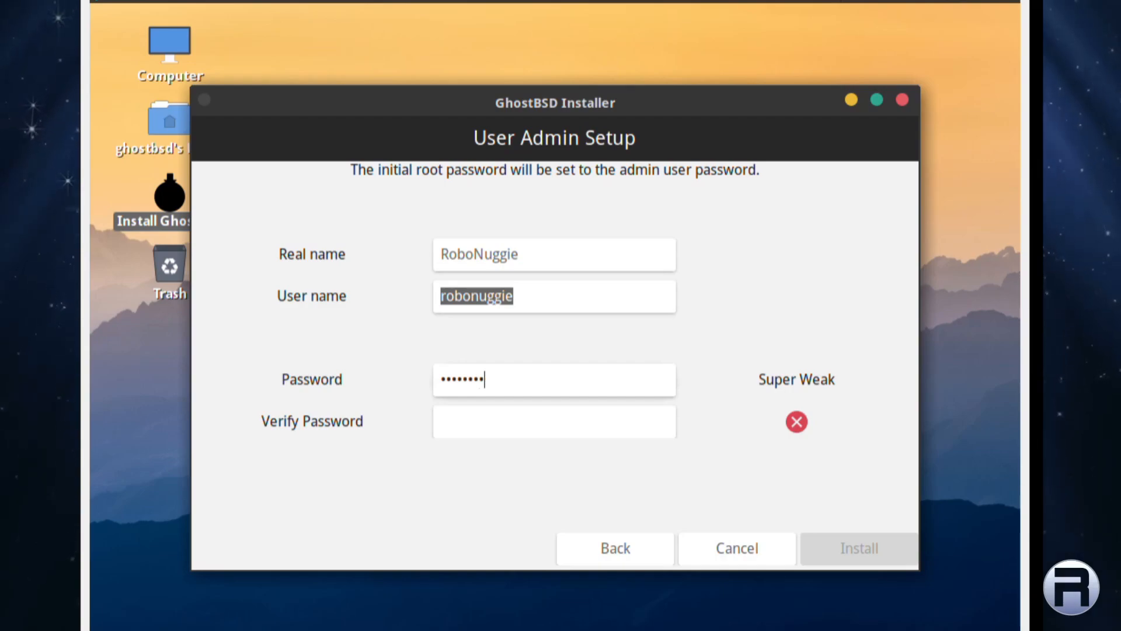
pyautogui.press('Tab')
pyautogui.write('p')
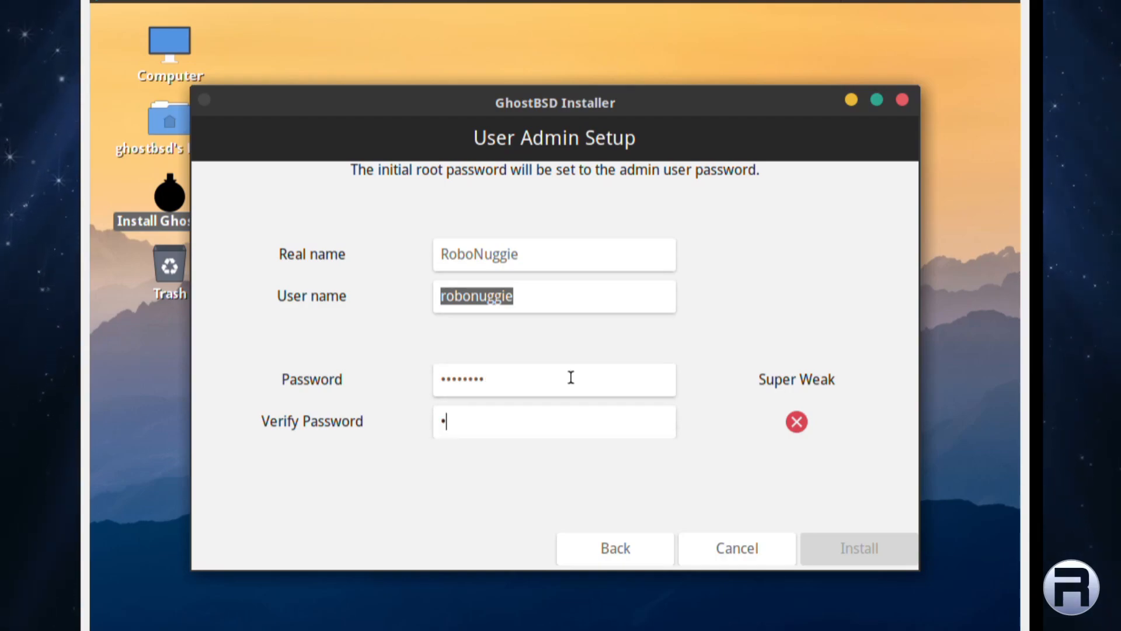
pyautogui.write('assword')
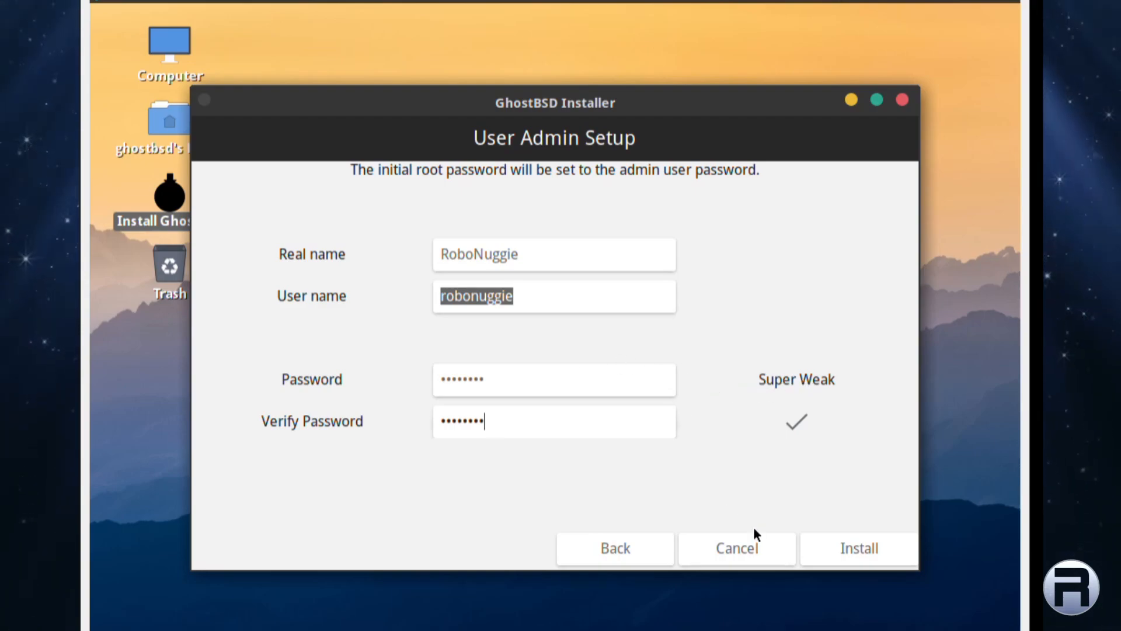
pyautogui.click(861, 549)
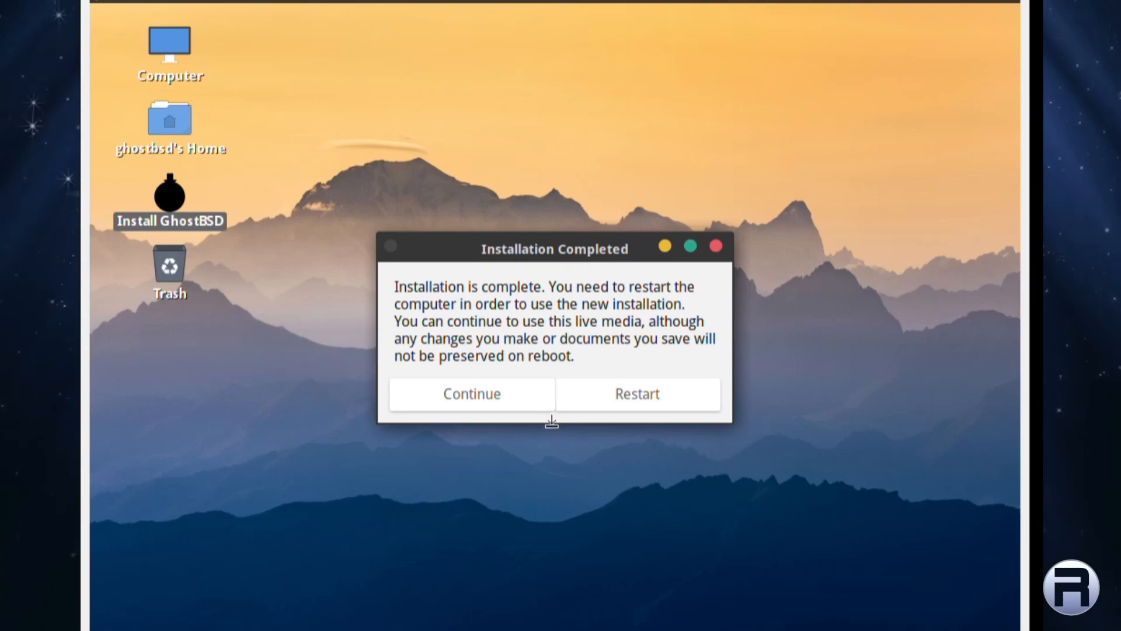
# Choose to continue using the live media after the installation, and shut down the live system
pyautogui.click(514, 394)
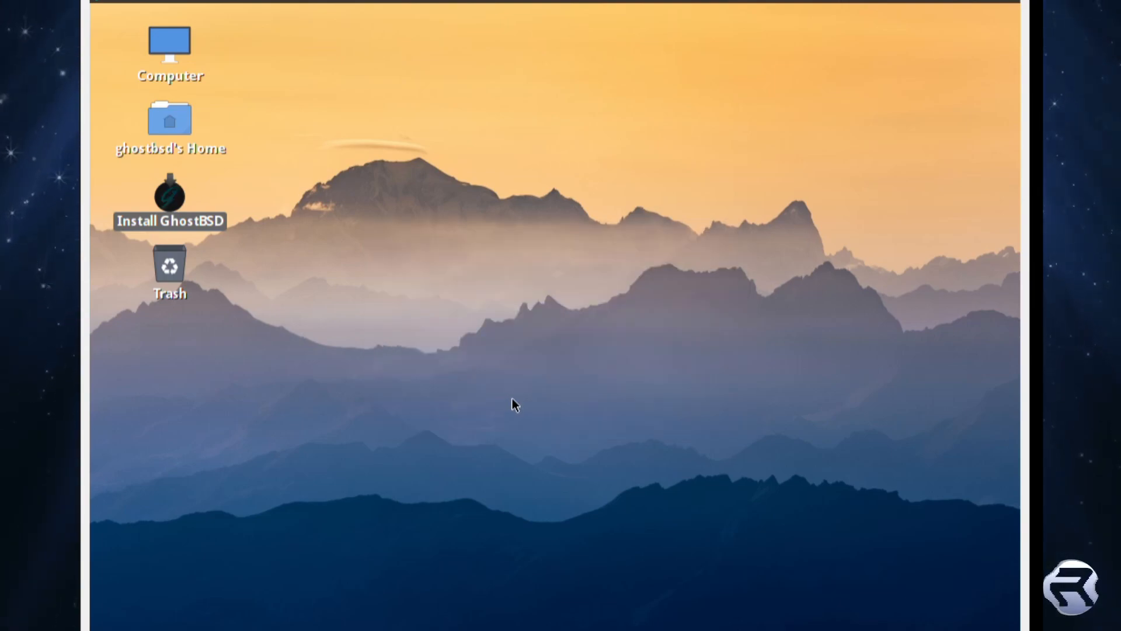
pyautogui.click(371, 170)
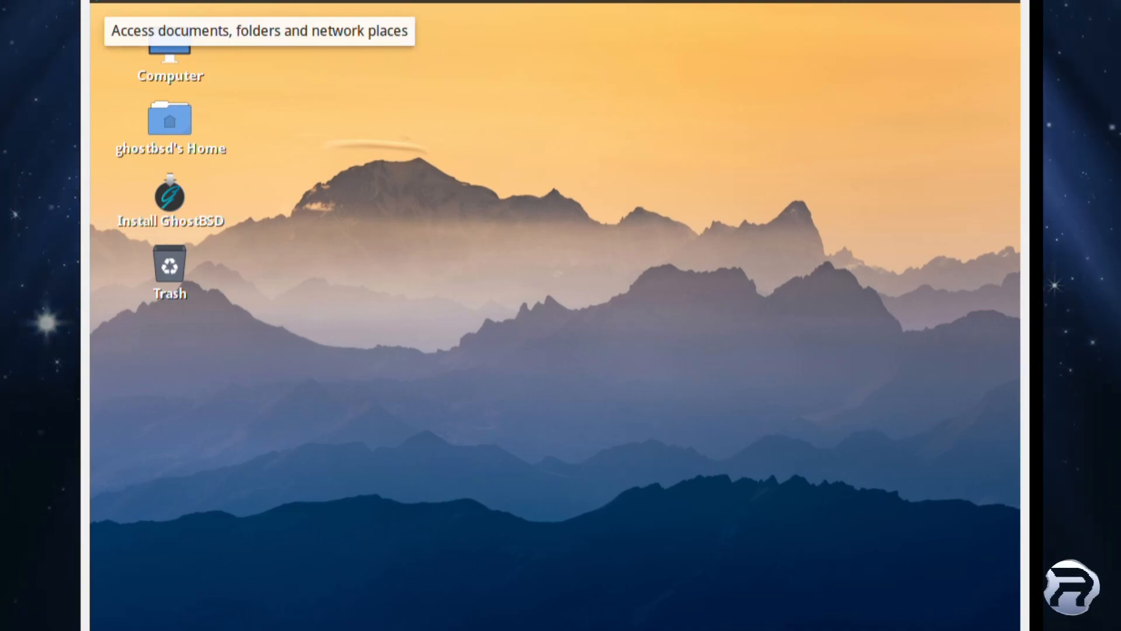
pyautogui.click(274, 1)
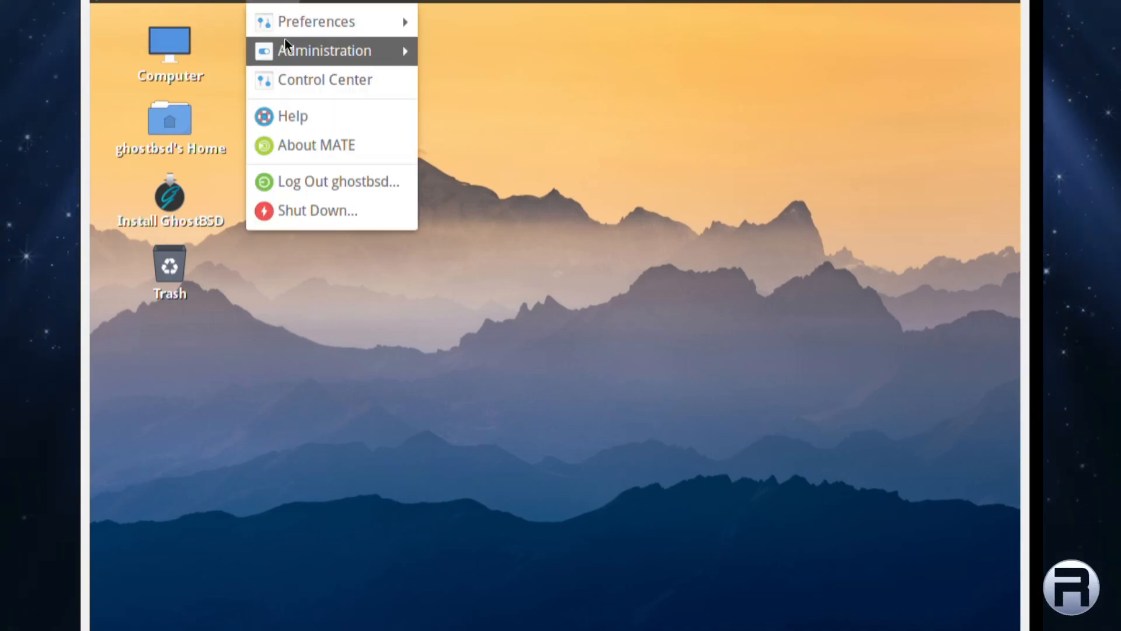
pyautogui.click(329, 206)
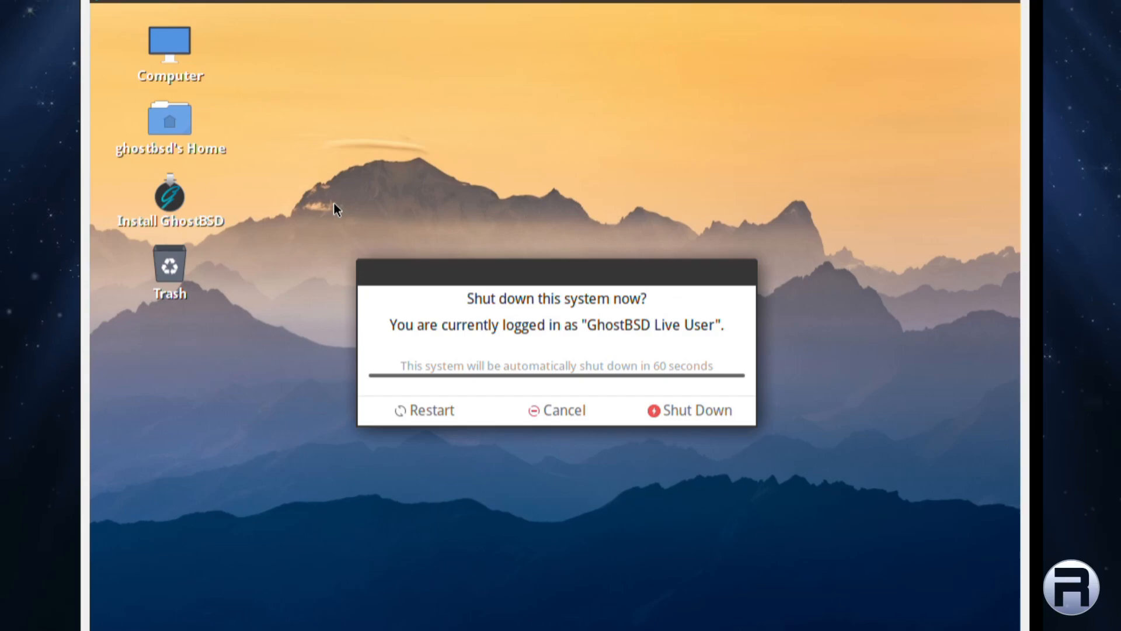
pyautogui.click(672, 415)
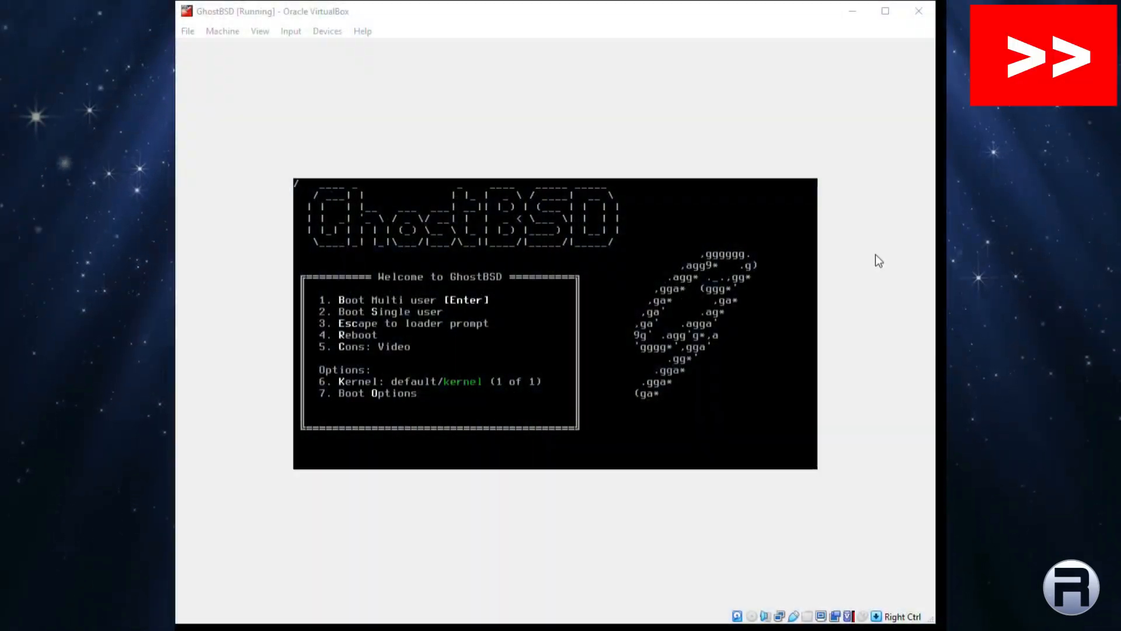
# Boot the installed system, dismiss the mouse integration notification, and log in with the account password
pyautogui.click(875, 254)
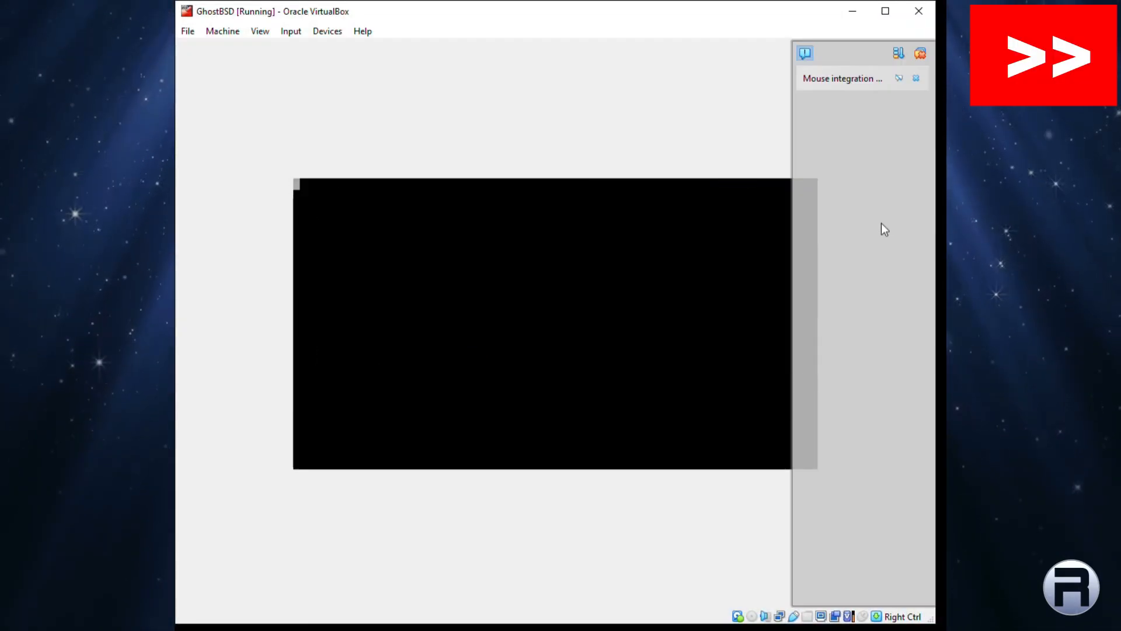
pyautogui.click(917, 78)
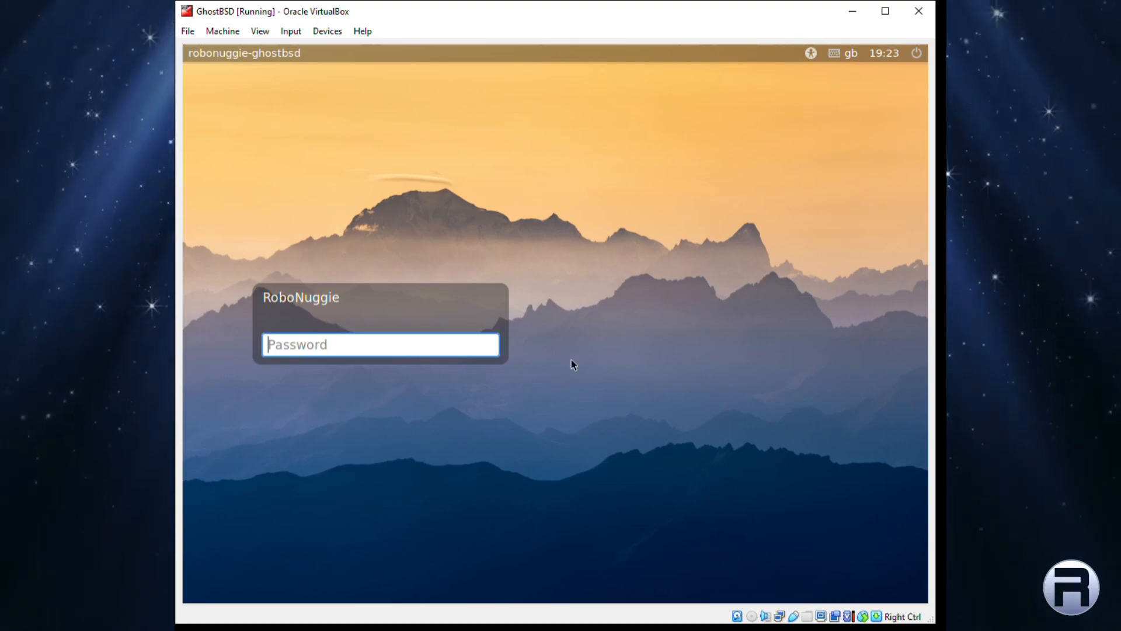
pyautogui.click(471, 345)
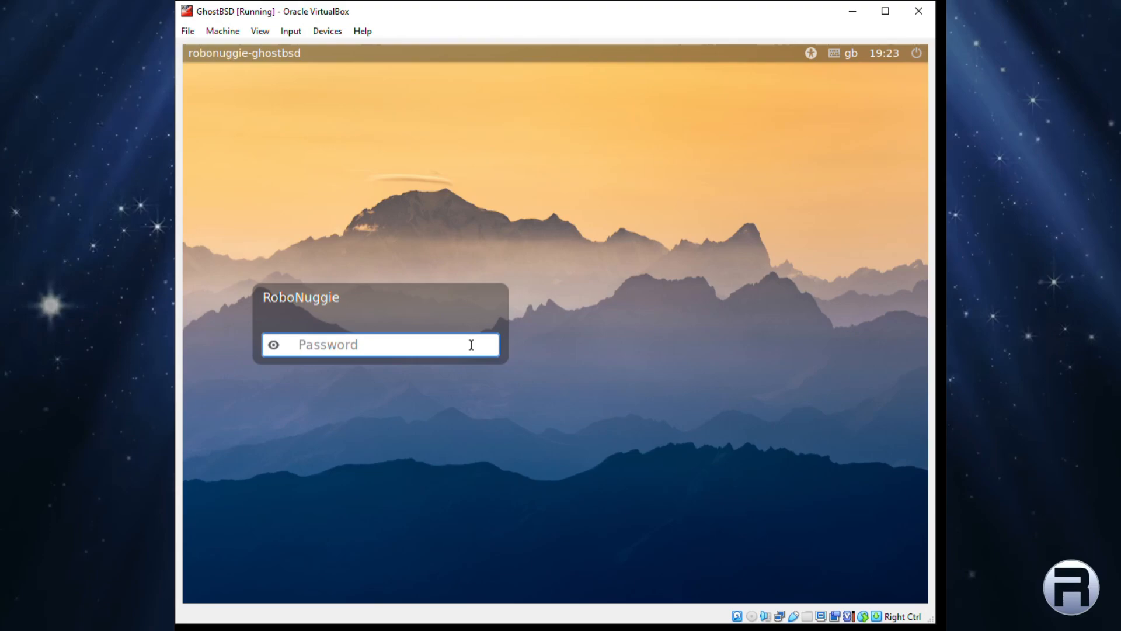
pyautogui.write('********')
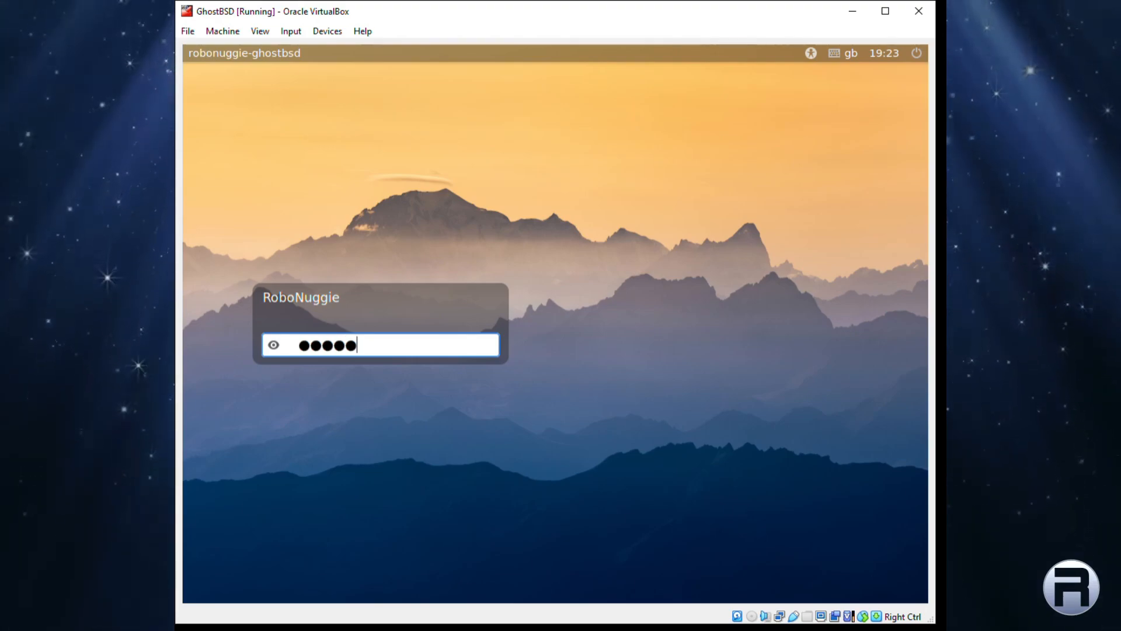
pyautogui.press('Return')
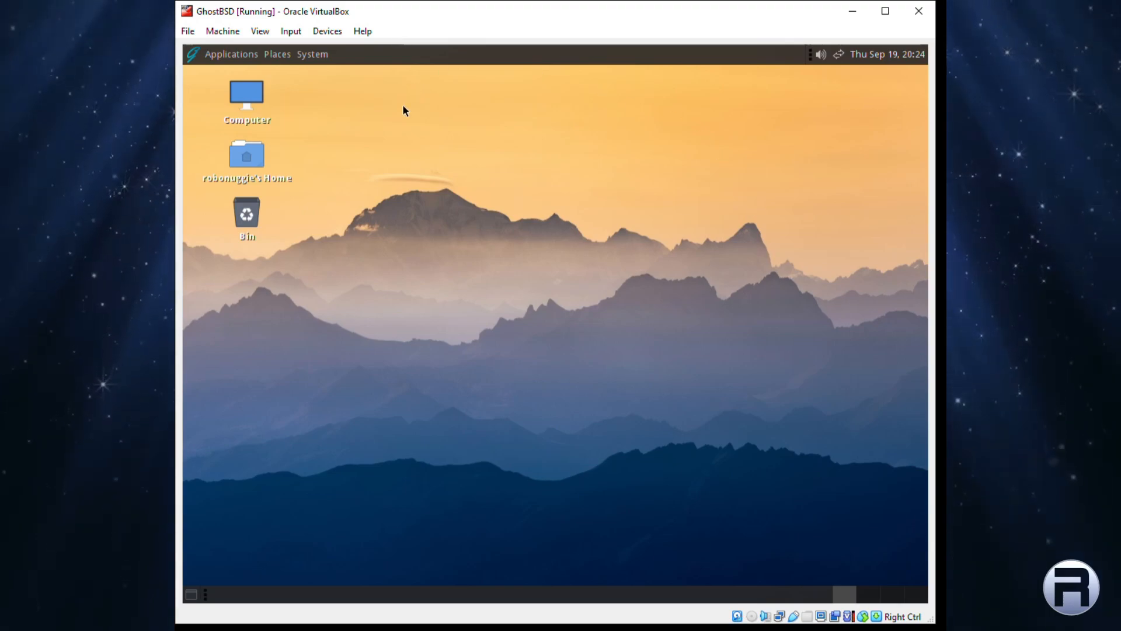
# In the Control Center's screensaver preferences, disable activating the screensaver when idle and locking the screen when it is active
pyautogui.click(311, 54)
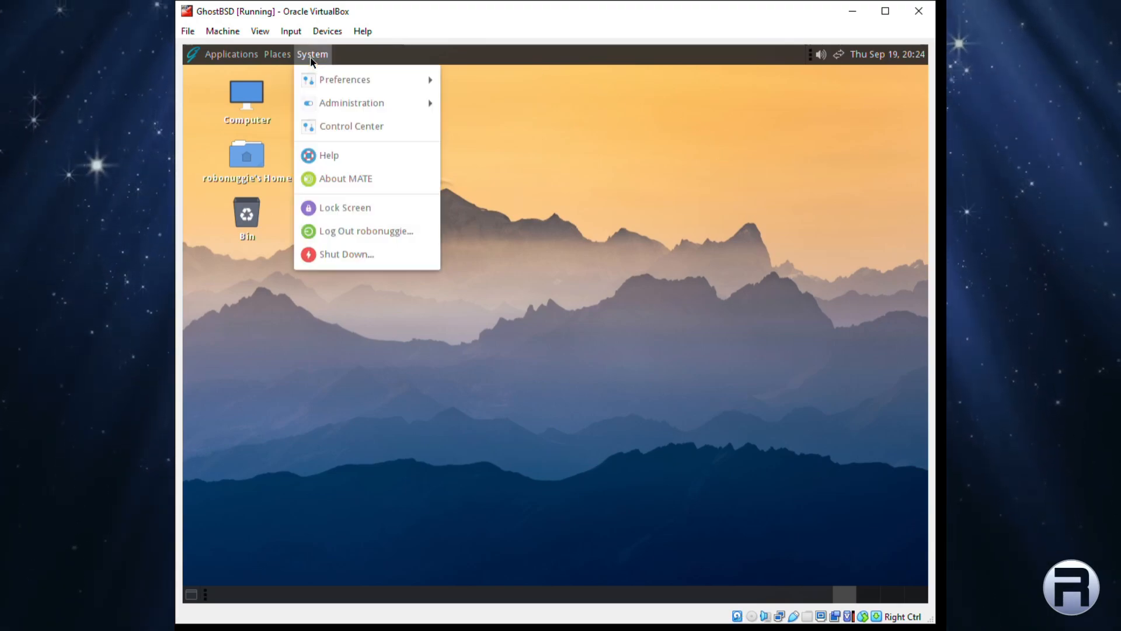
pyautogui.click(327, 123)
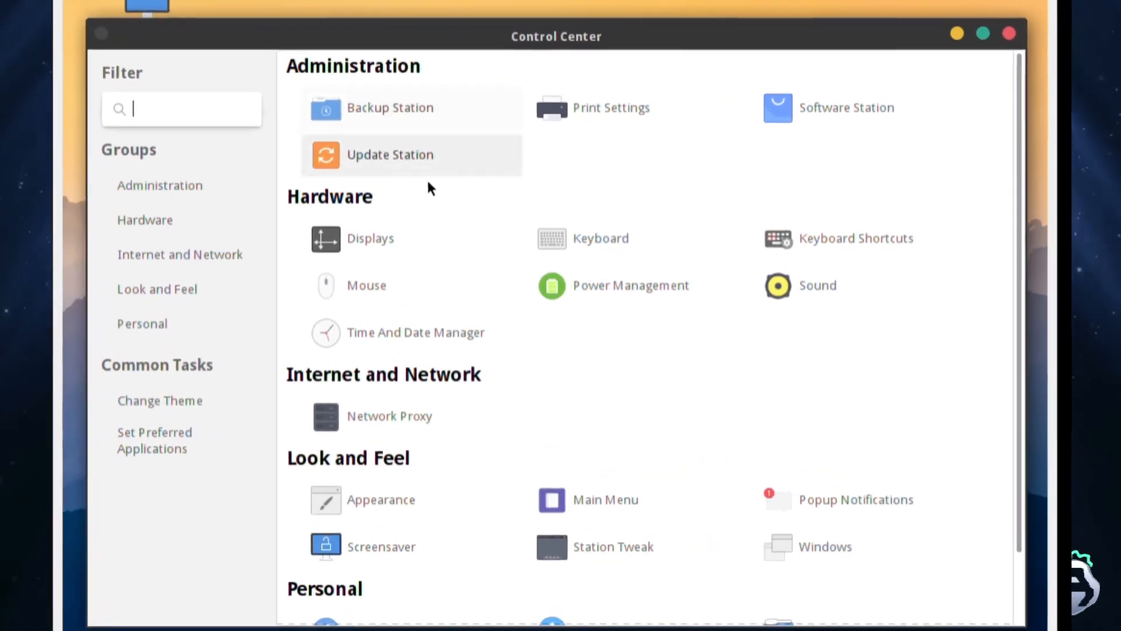
pyautogui.scroll(-2, 575, 333)
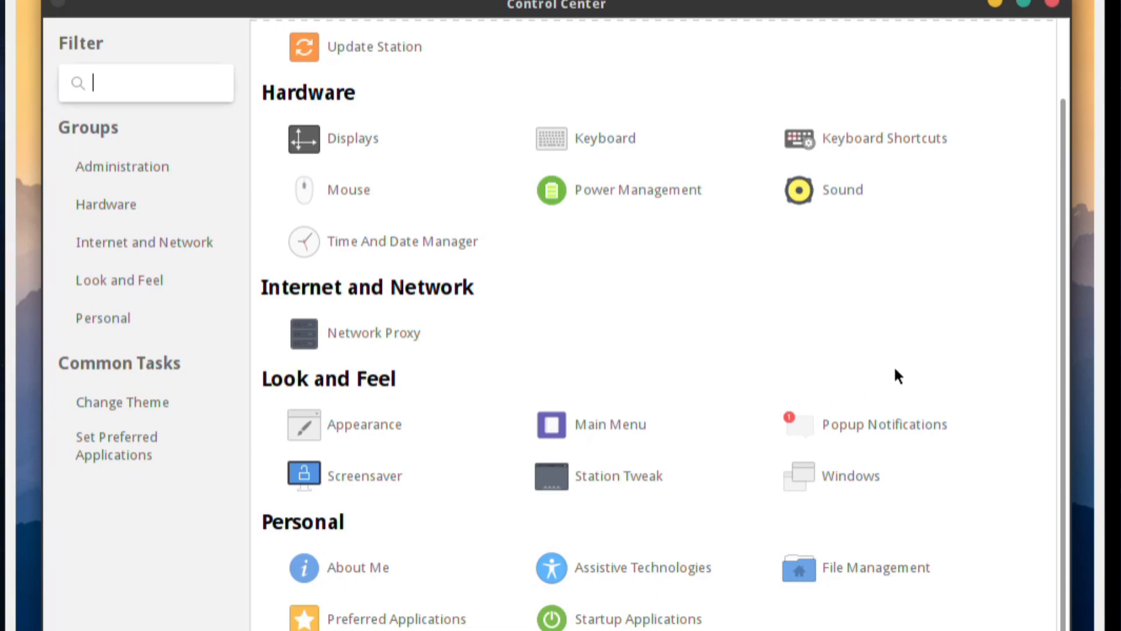
pyautogui.click(356, 470)
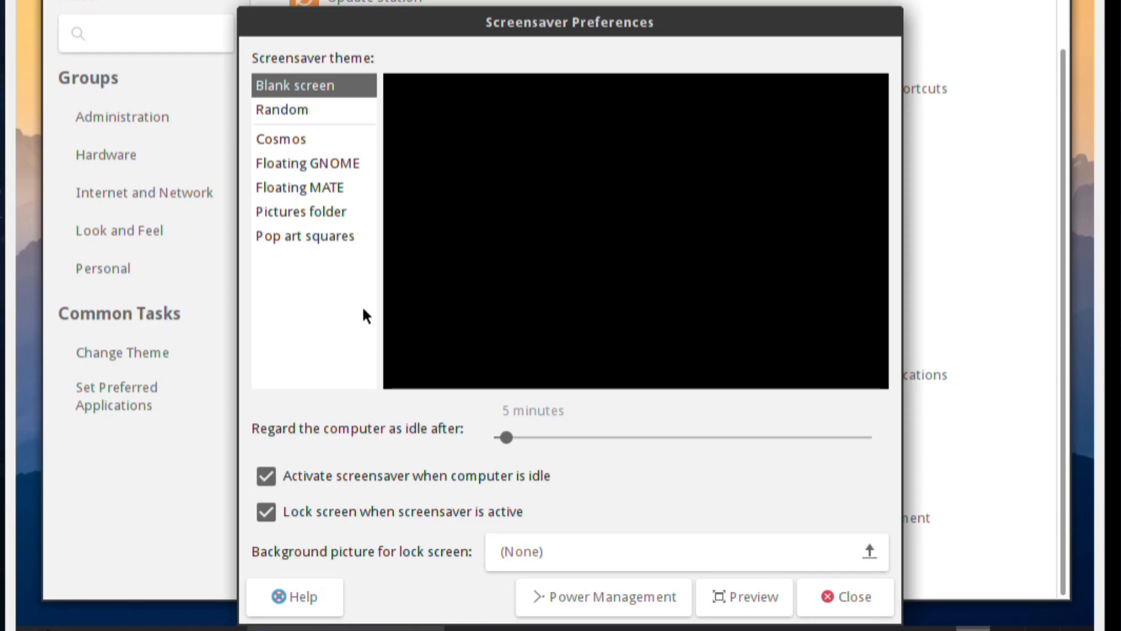
pyautogui.click(327, 474)
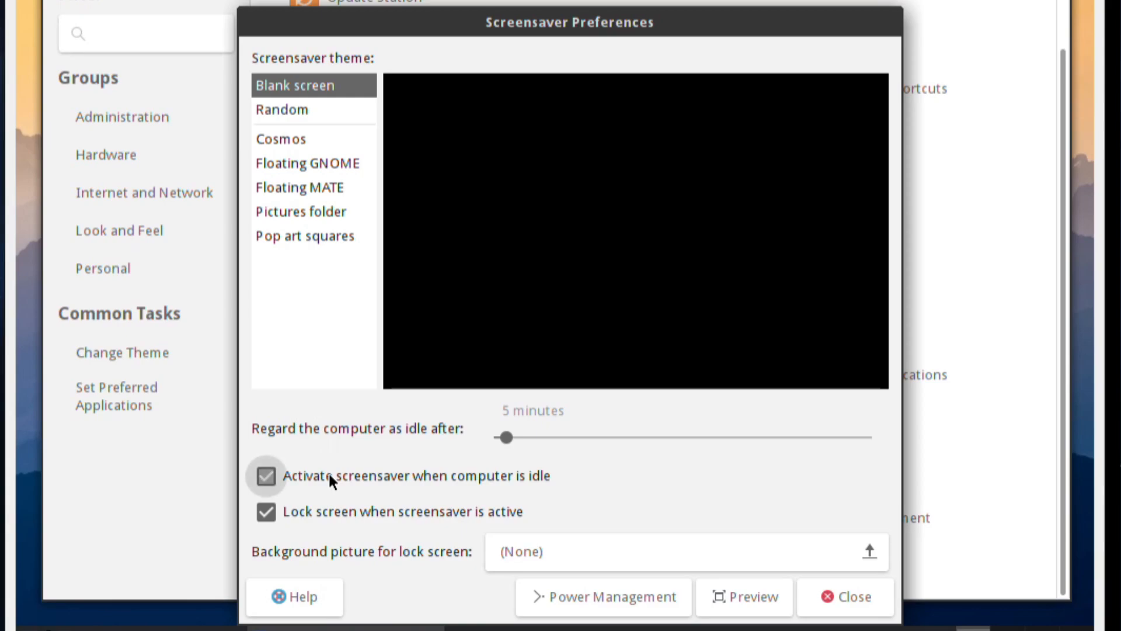
pyautogui.click(358, 508)
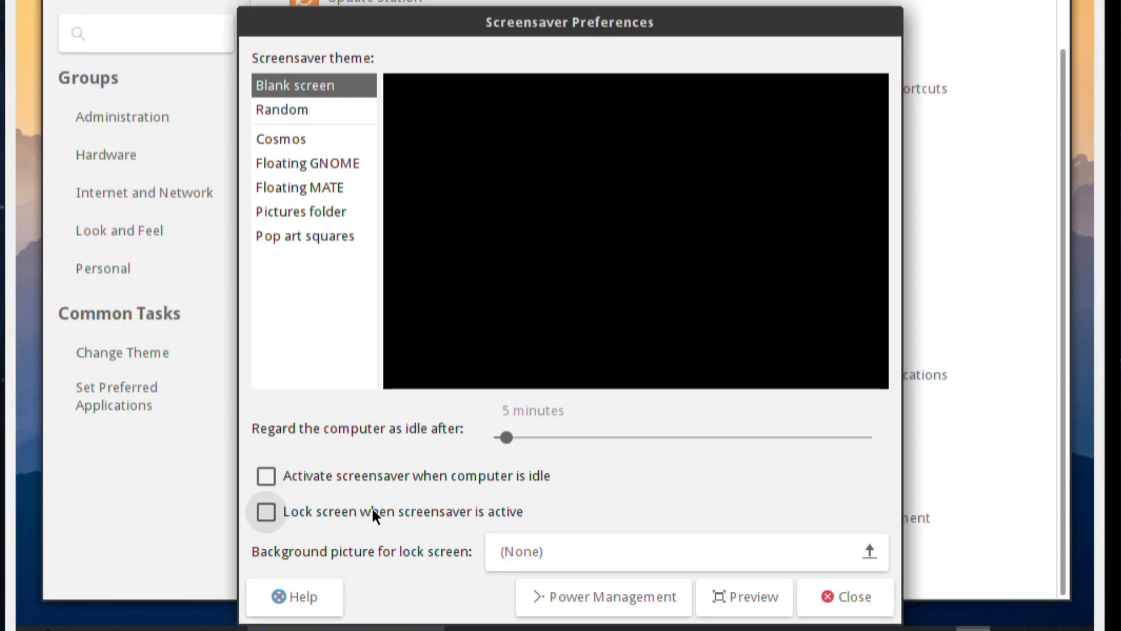
# Set the display to never sleep when inactive on AC power, and close the power management and screensaver preferences
pyautogui.click(639, 595)
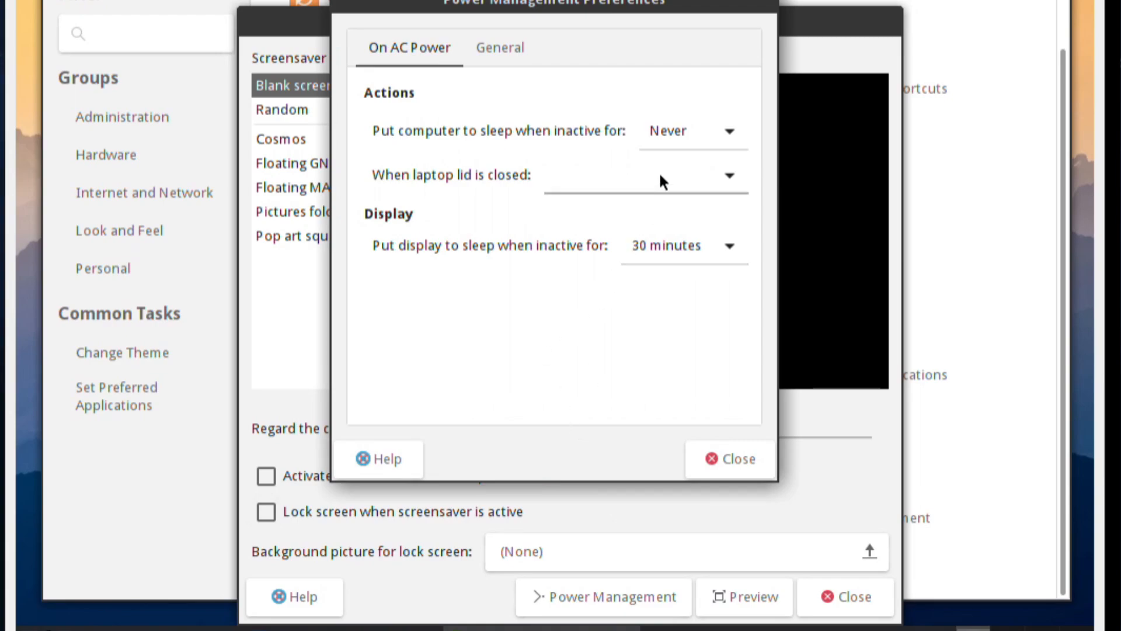
pyautogui.click(687, 235)
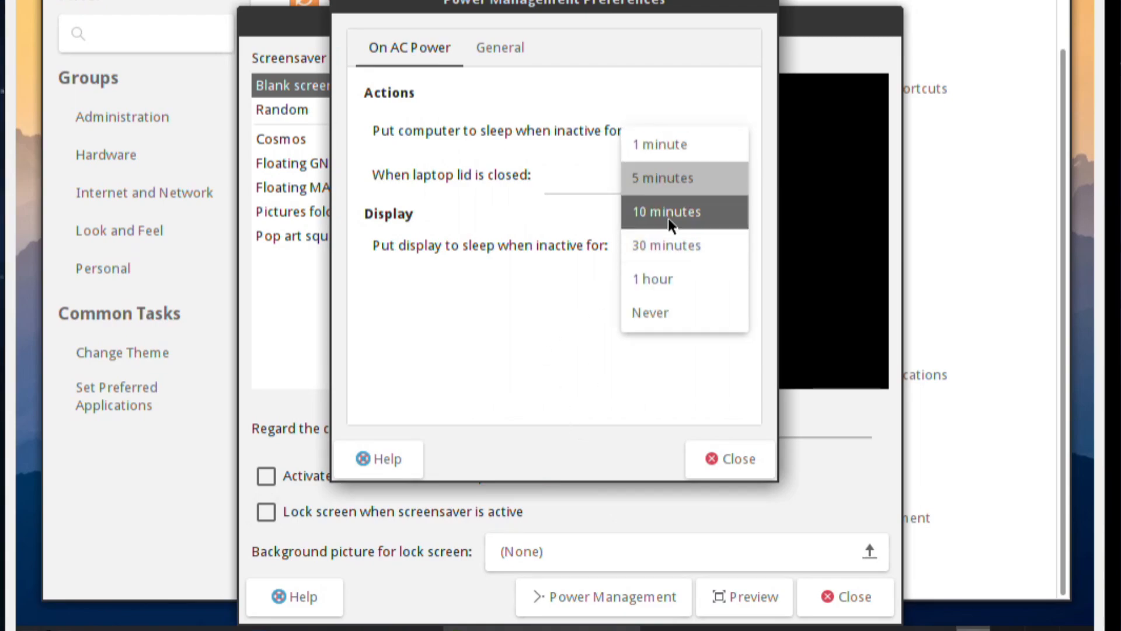
pyautogui.click(672, 317)
pyautogui.click(725, 461)
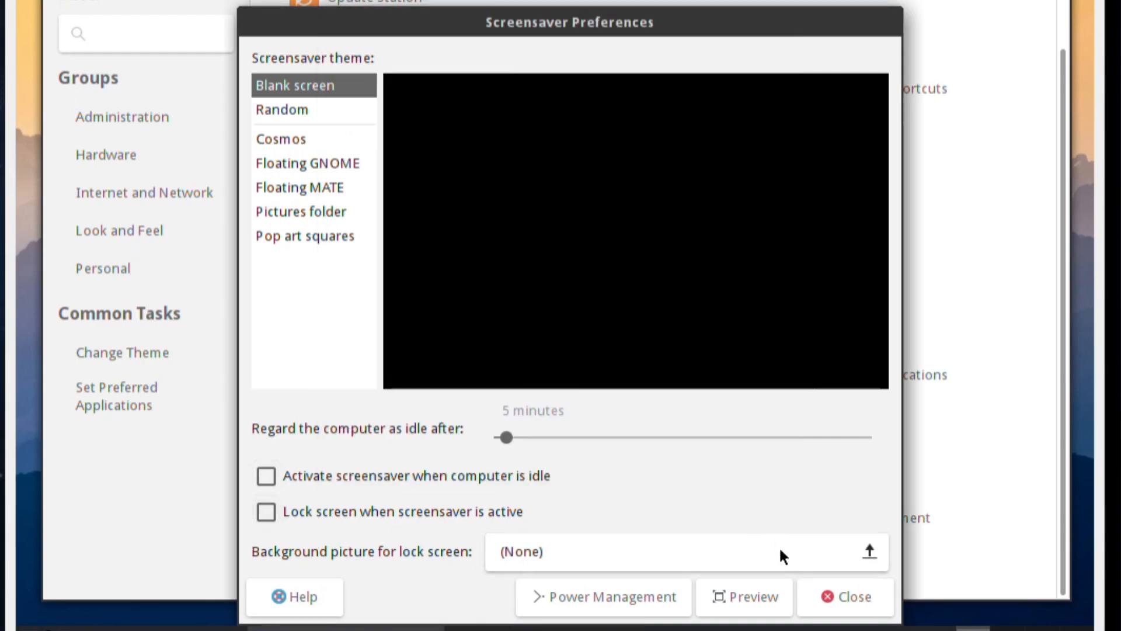
pyautogui.click(840, 595)
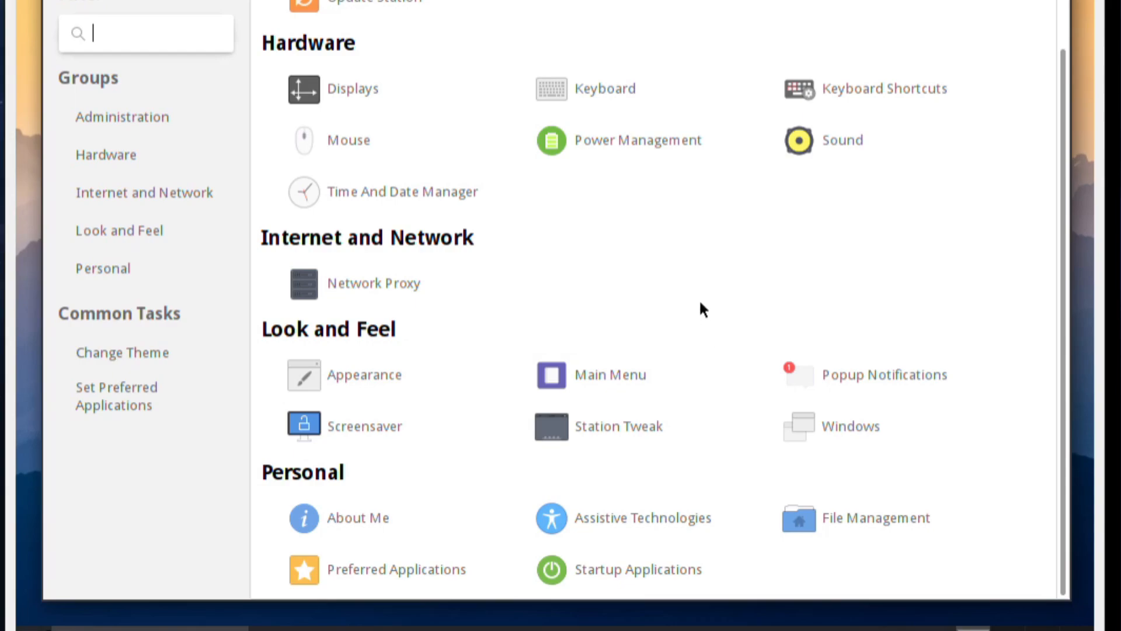
# Check for updates with Update Station and examine the packages listed for upgrade, new installation and reinstallation
pyautogui.scroll(3, 1060, 15)
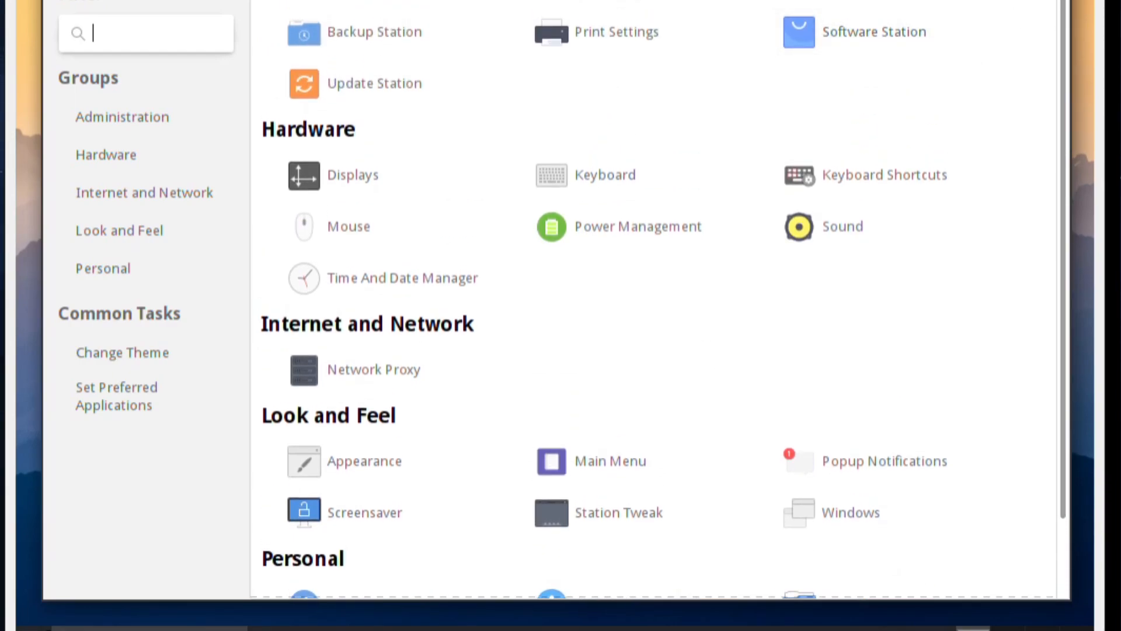
pyautogui.moveTo(584, 2)
pyautogui.mouseDown()
pyautogui.moveTo(574, 0)
pyautogui.moveTo(587, 0)
pyautogui.mouseUp()
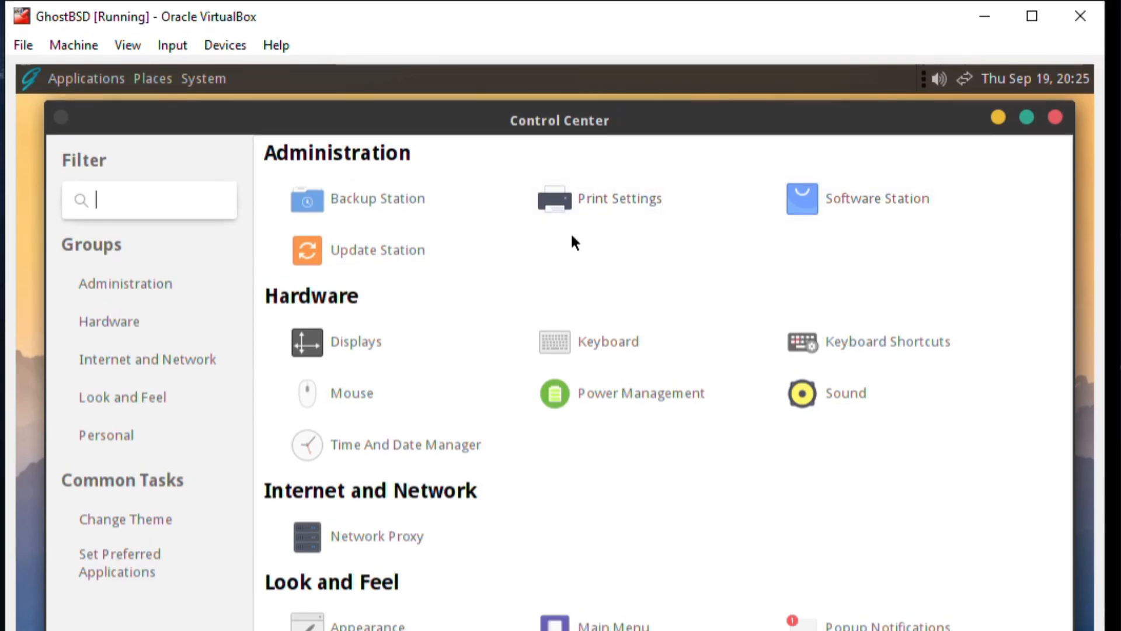
pyautogui.click(390, 248)
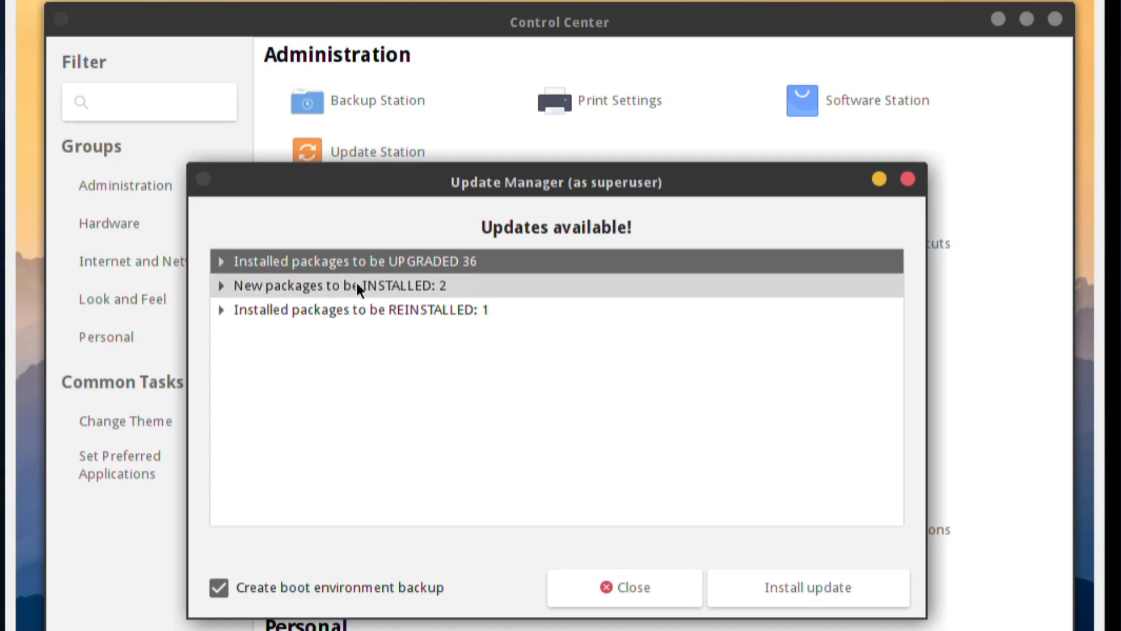
pyautogui.click(216, 261)
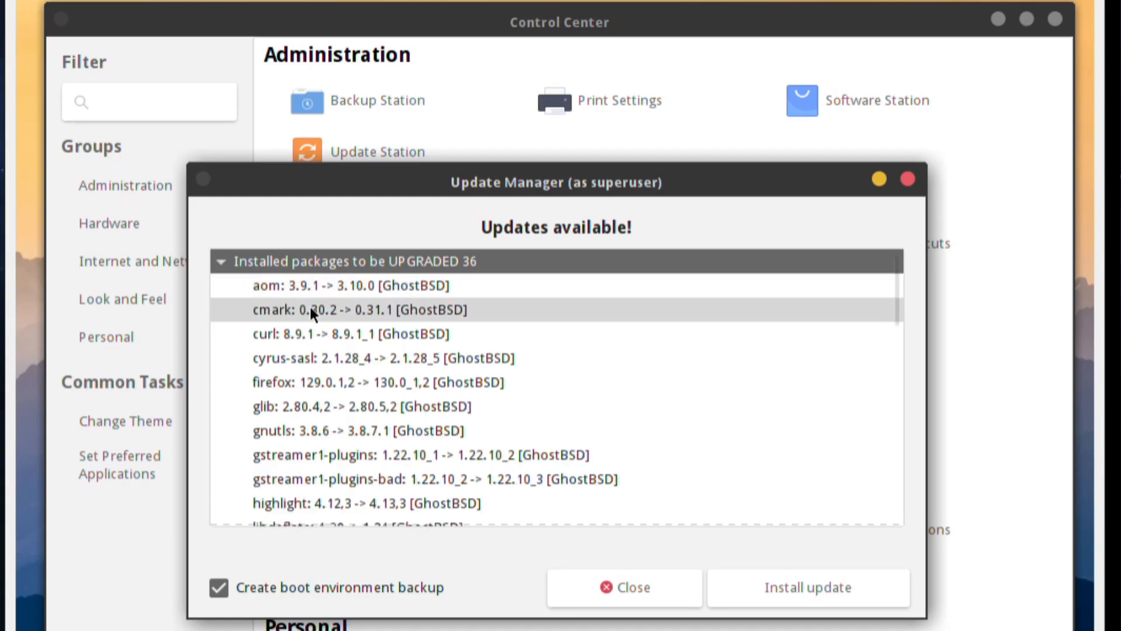
pyautogui.scroll(-3, 310, 307)
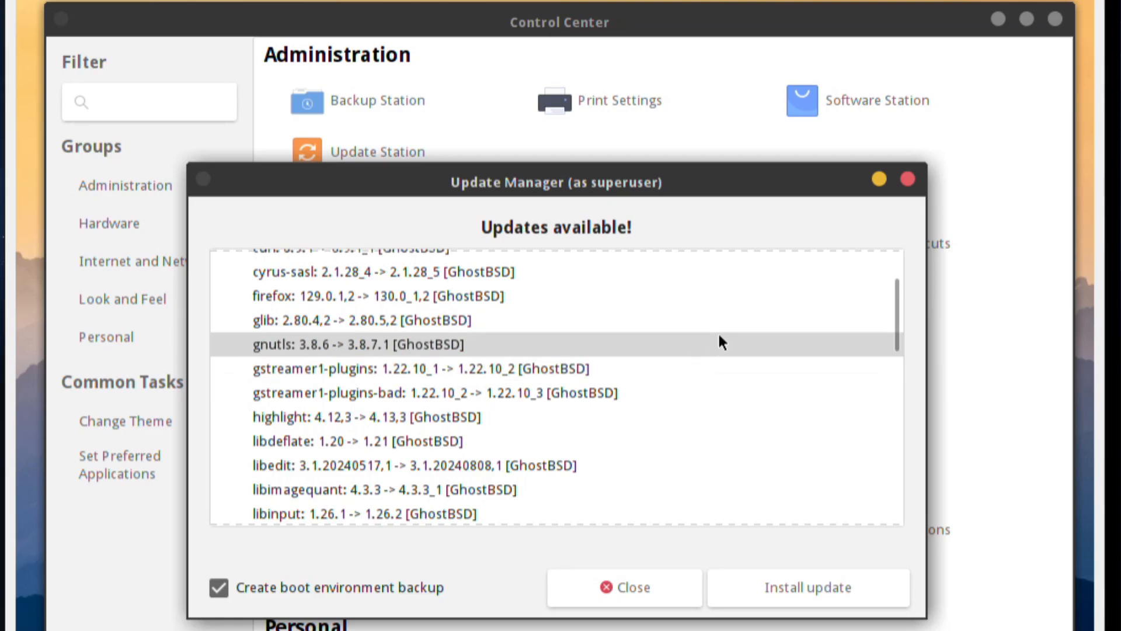
pyautogui.moveTo(897, 321); pyautogui.dragTo(912, 502)
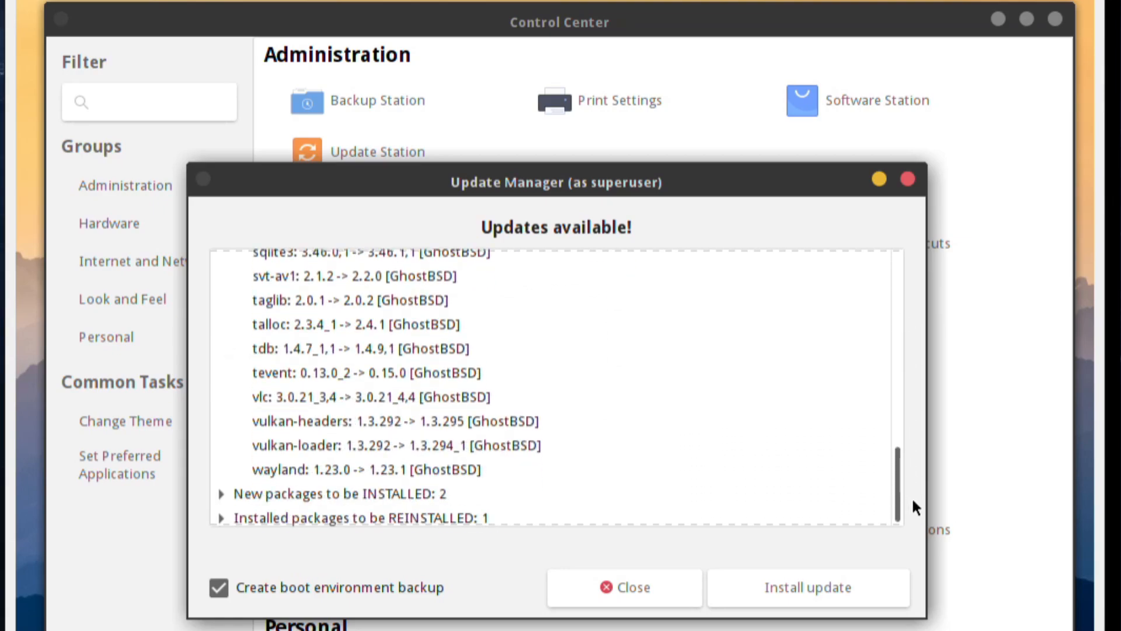
pyautogui.click(216, 489)
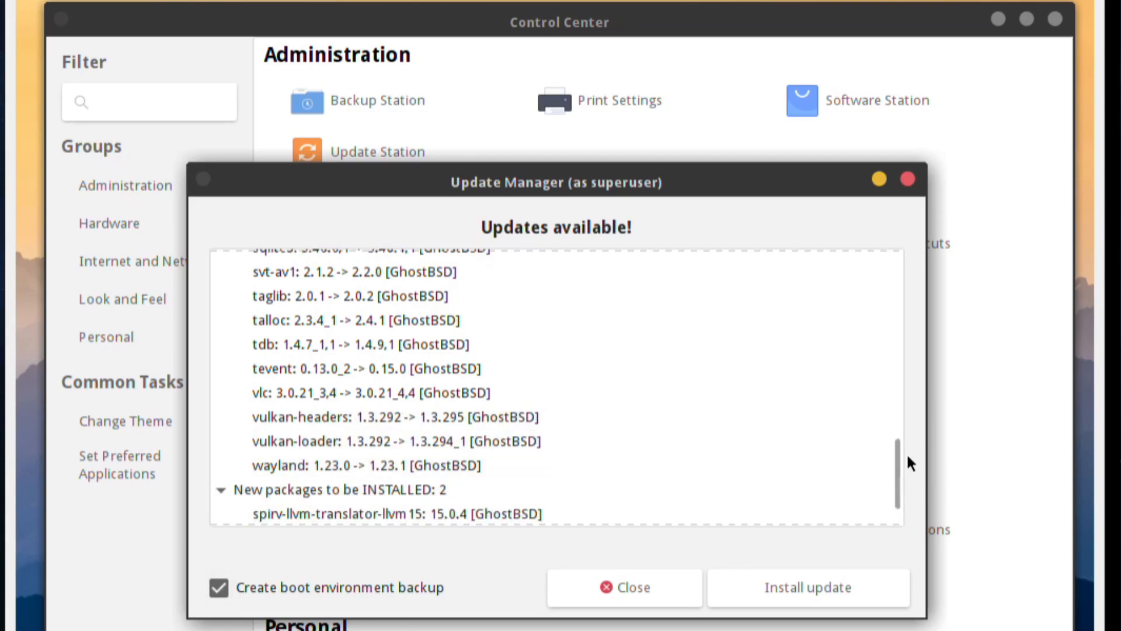
pyautogui.moveTo(898, 464); pyautogui.dragTo(895, 517)
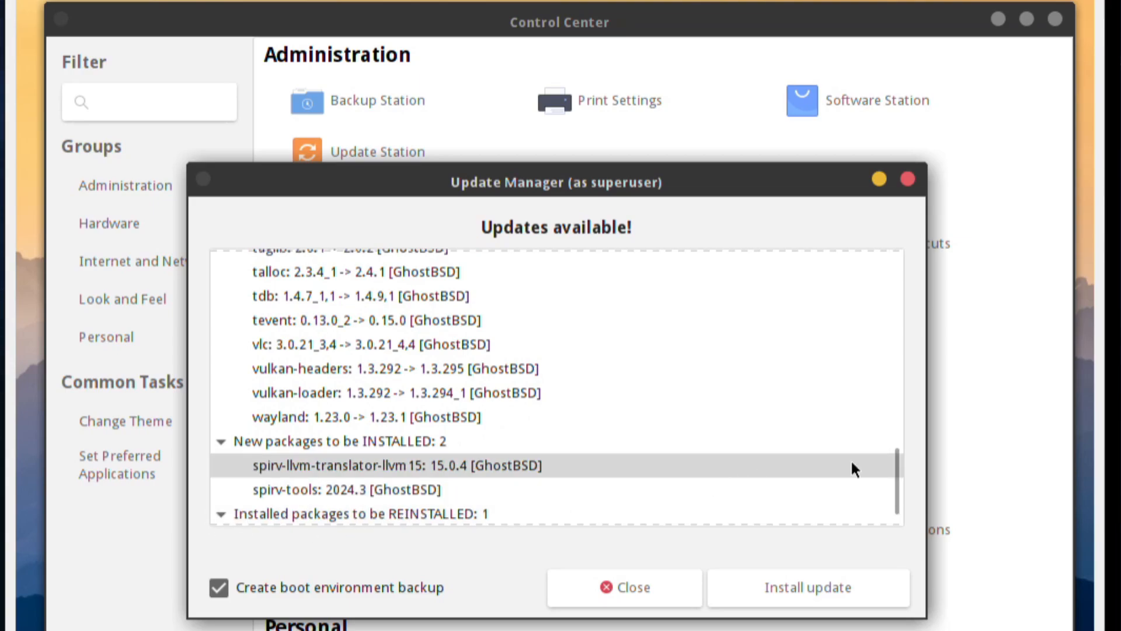
pyautogui.moveTo(898, 465); pyautogui.dragTo(904, 285)
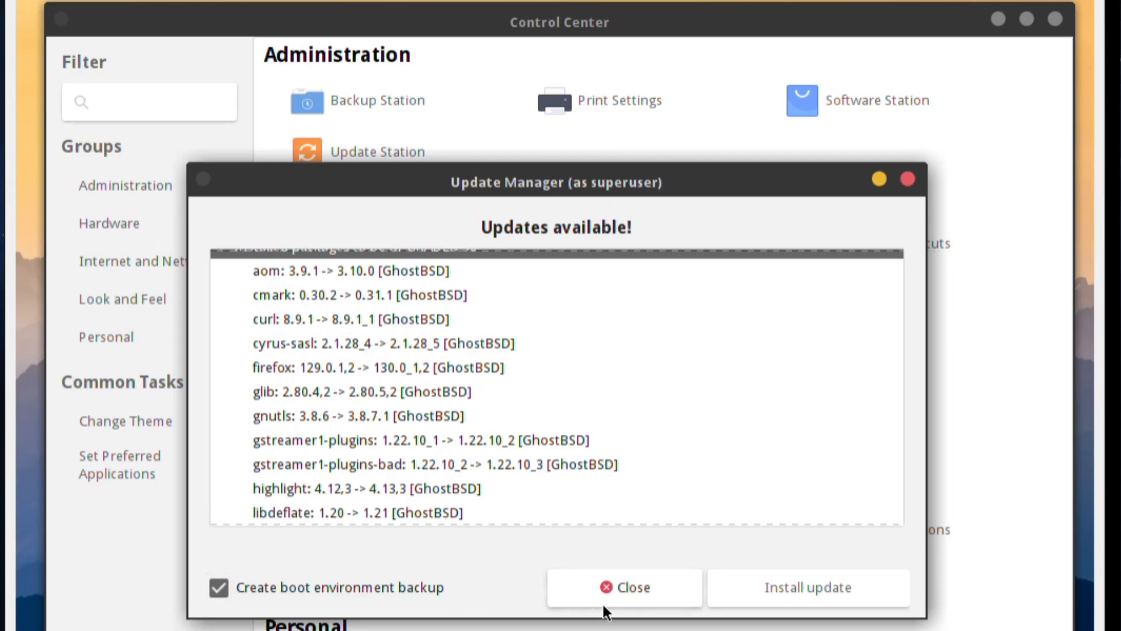
# Try to install the available updates with a boot environment backup, and examine the update's detail log through to its end
pyautogui.click(796, 583)
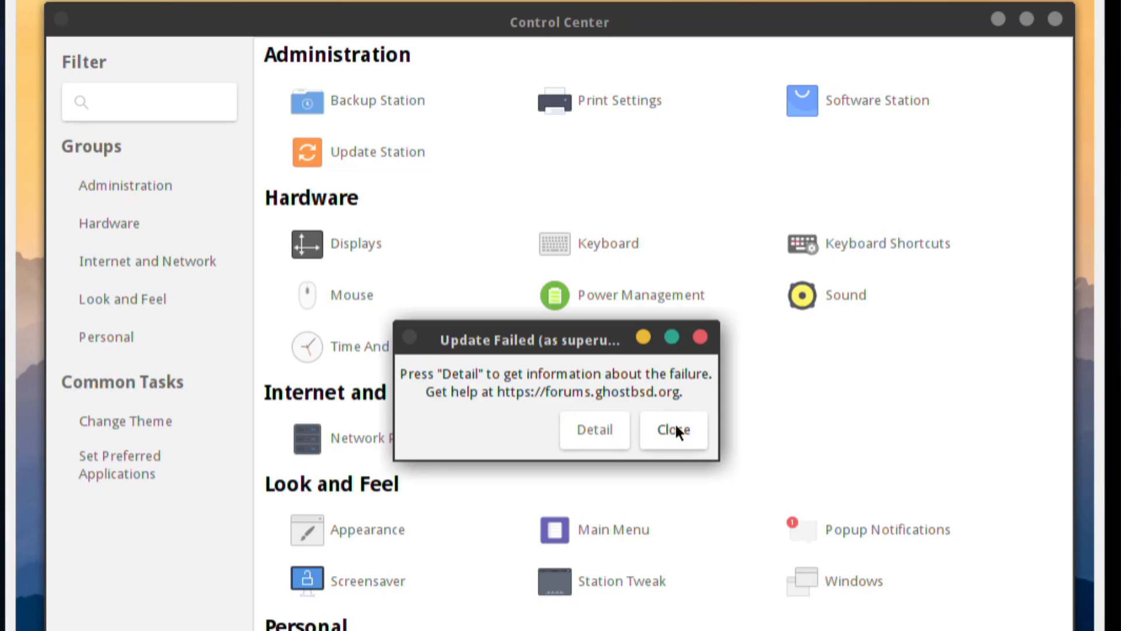
pyautogui.click(595, 430)
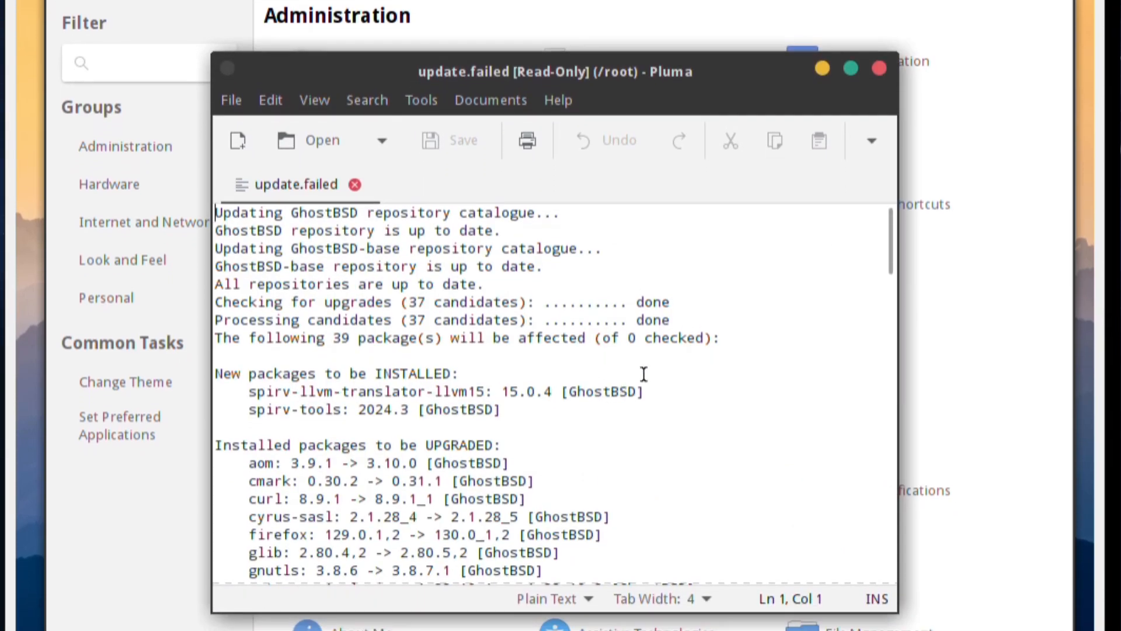
pyautogui.scroll(-3, 644, 374)
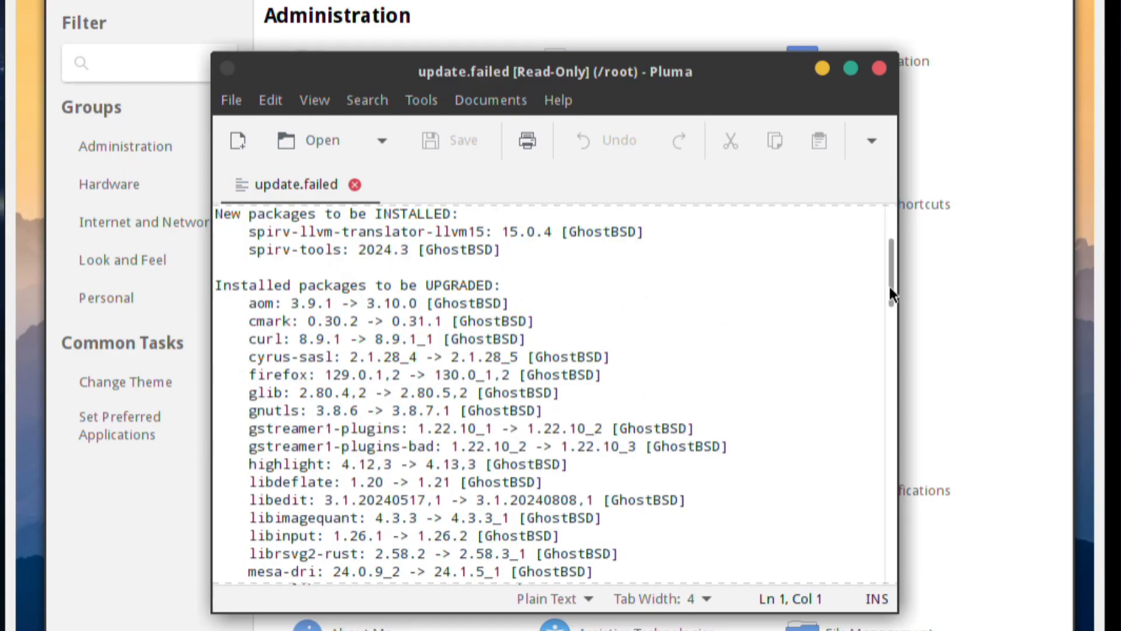
pyautogui.moveTo(888, 306); pyautogui.dragTo(910, 600)
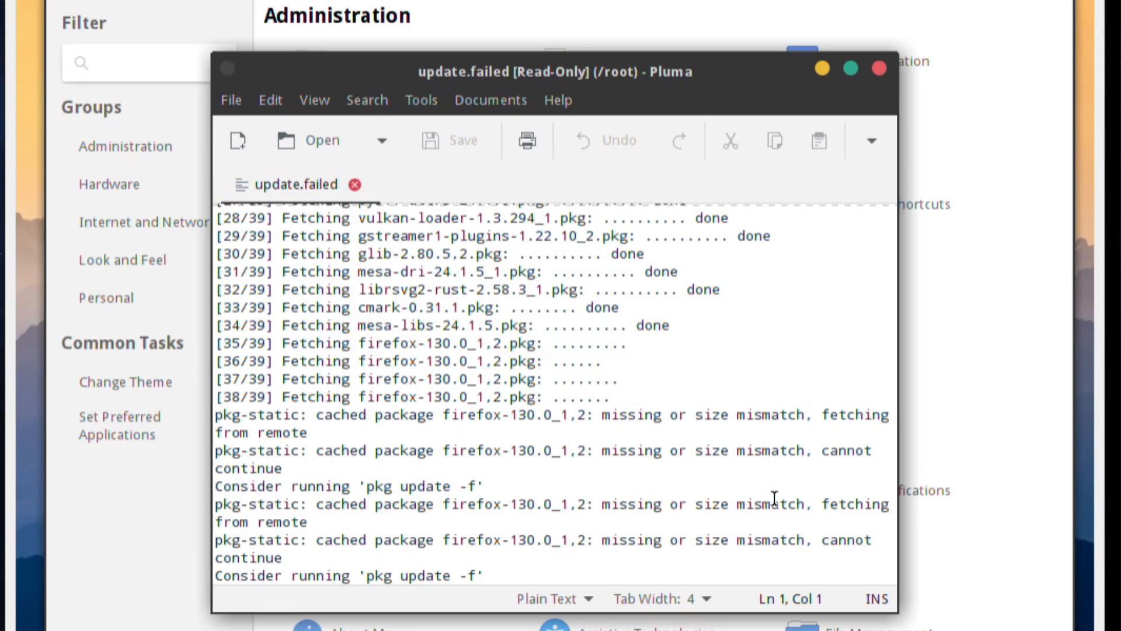
pyautogui.click(879, 68)
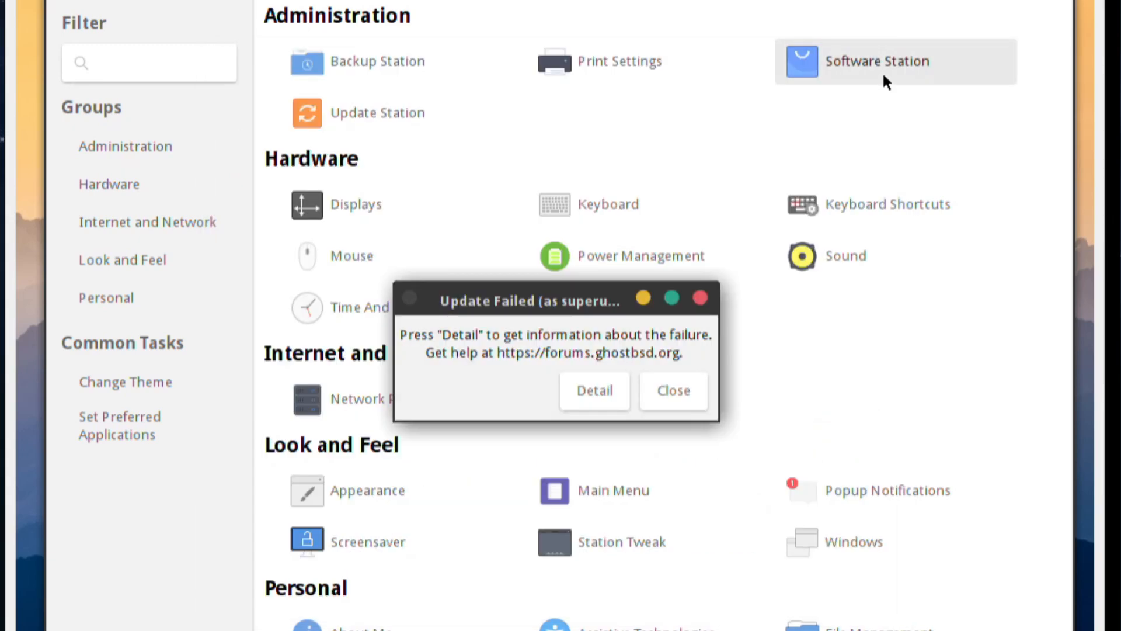
pyautogui.click(656, 390)
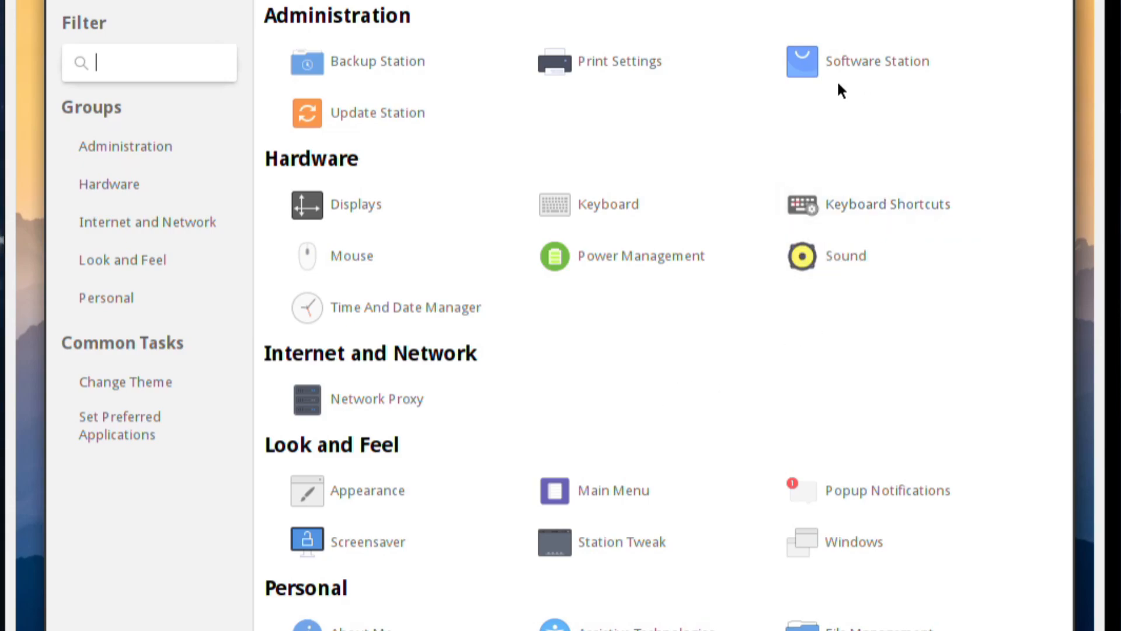
# Check for updates again with Update Station, install them with a boot environment backup, and restart the computer immediately
pyautogui.click(412, 114)
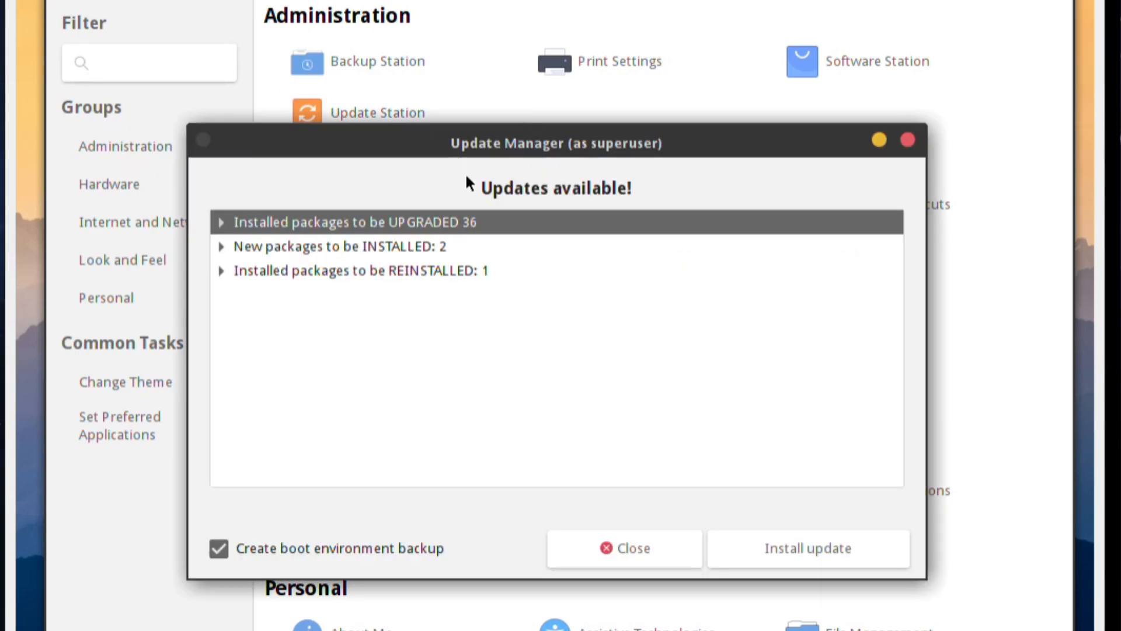
pyautogui.click(827, 544)
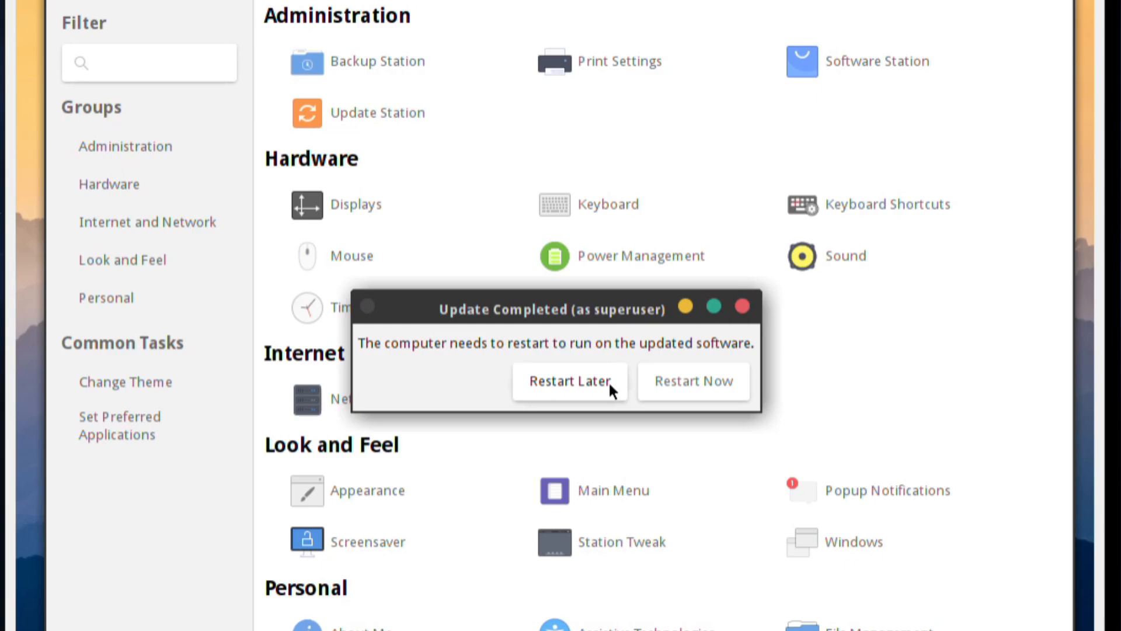
pyautogui.click(661, 382)
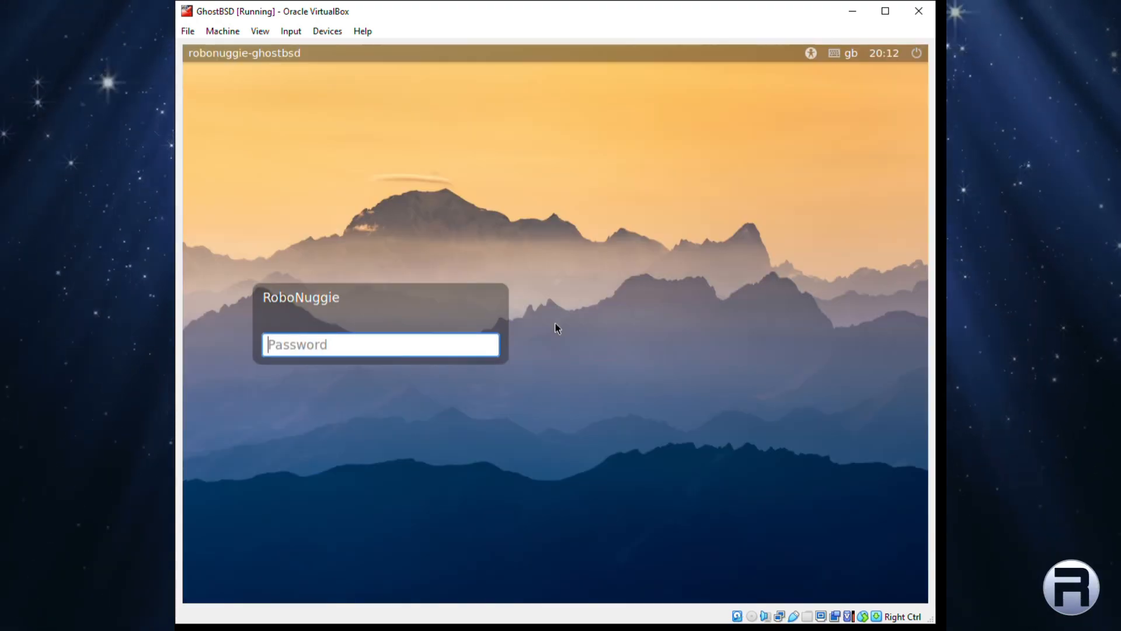
# Log back in to the updated system with the account password
pyautogui.write('••••••••')
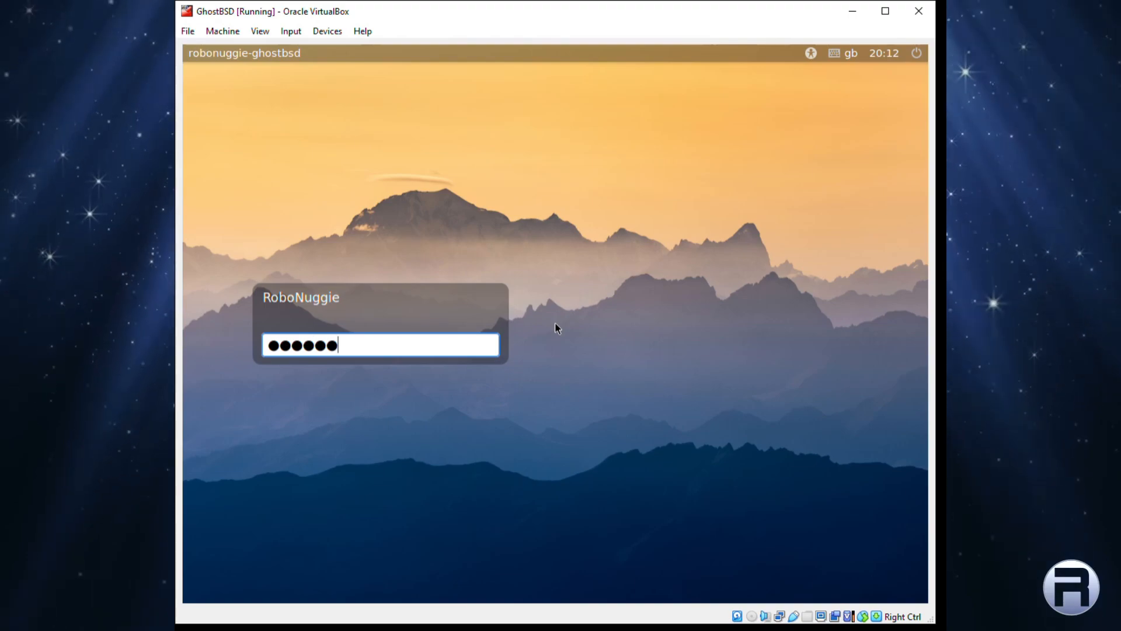
pyautogui.press('Return')
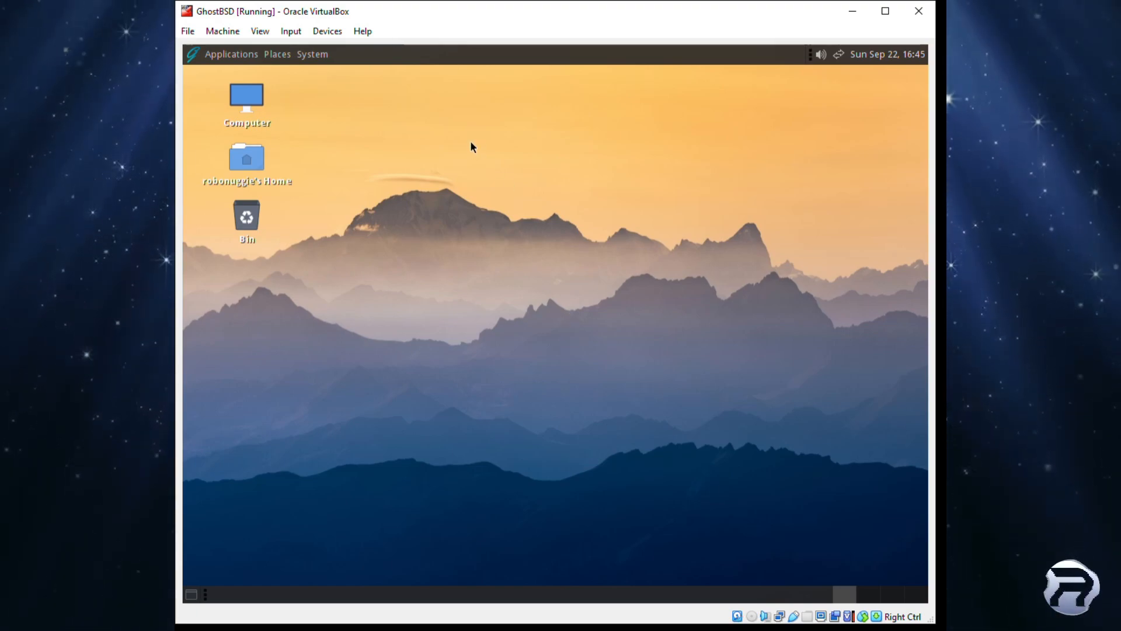
# Launch the Firefox Web Browser and dismiss the notice about reopening previous tabs
pyautogui.click(231, 54)
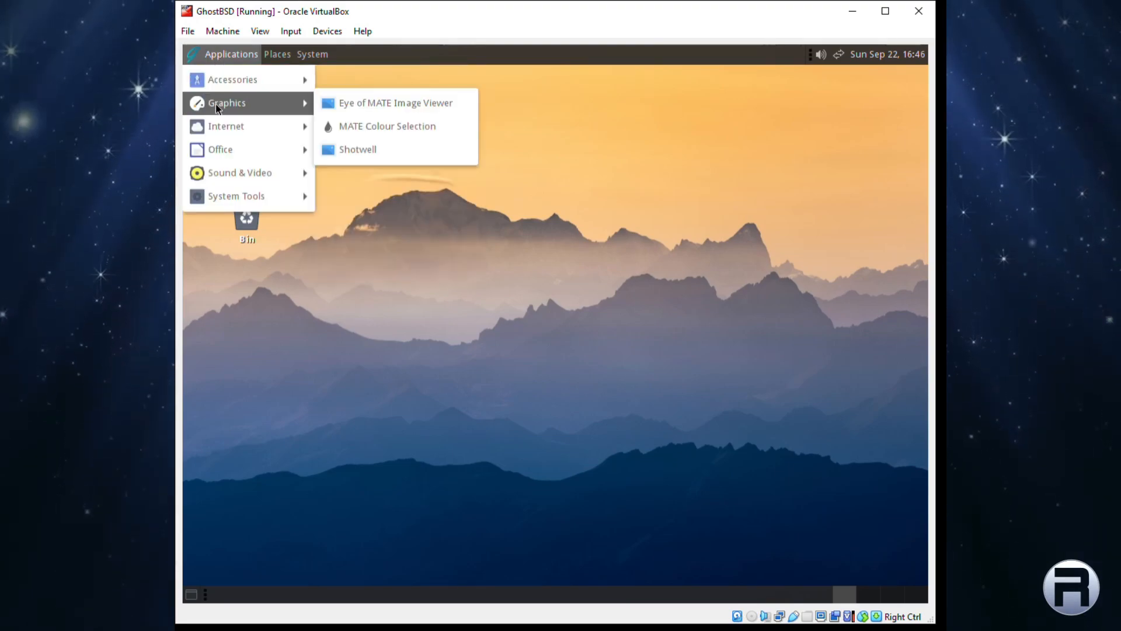
pyautogui.moveTo(245, 137)
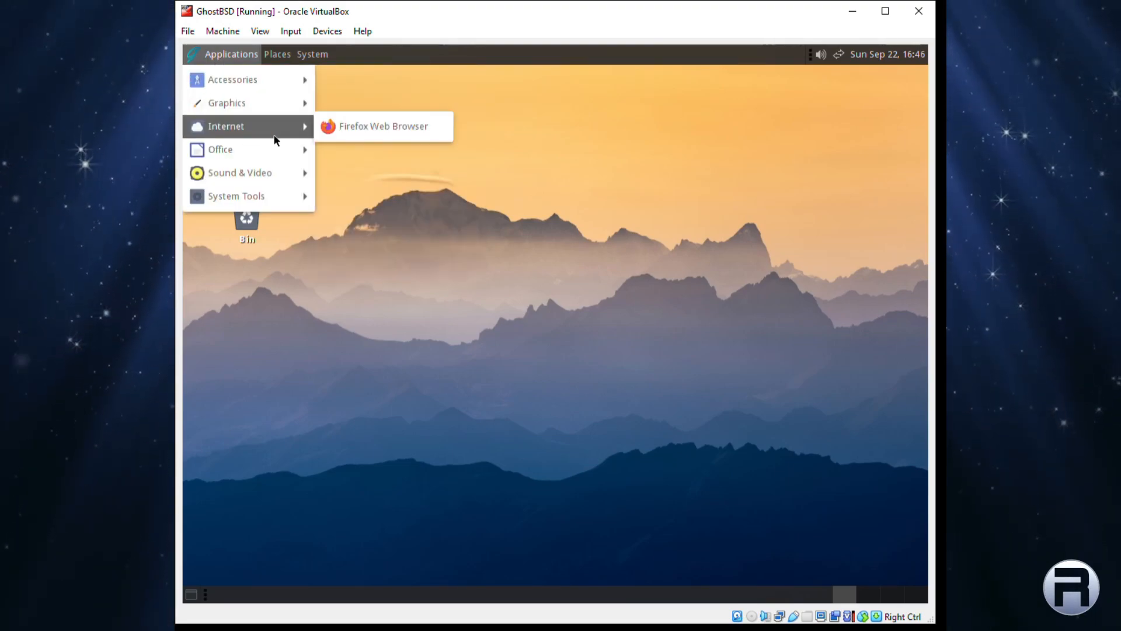
pyautogui.click(352, 127)
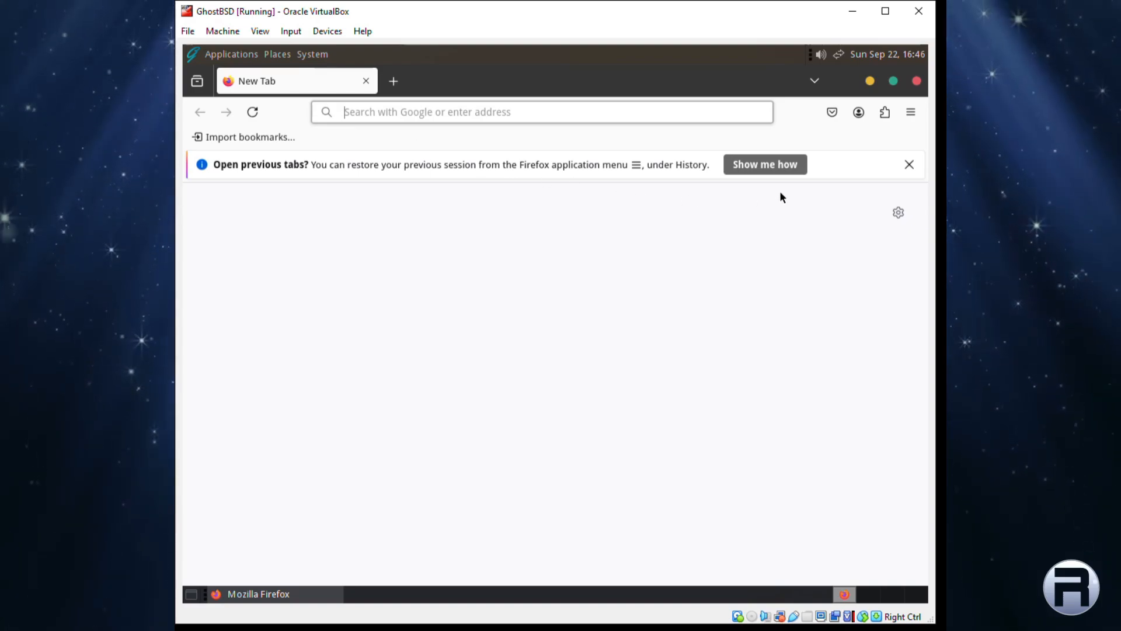
pyautogui.click(909, 164)
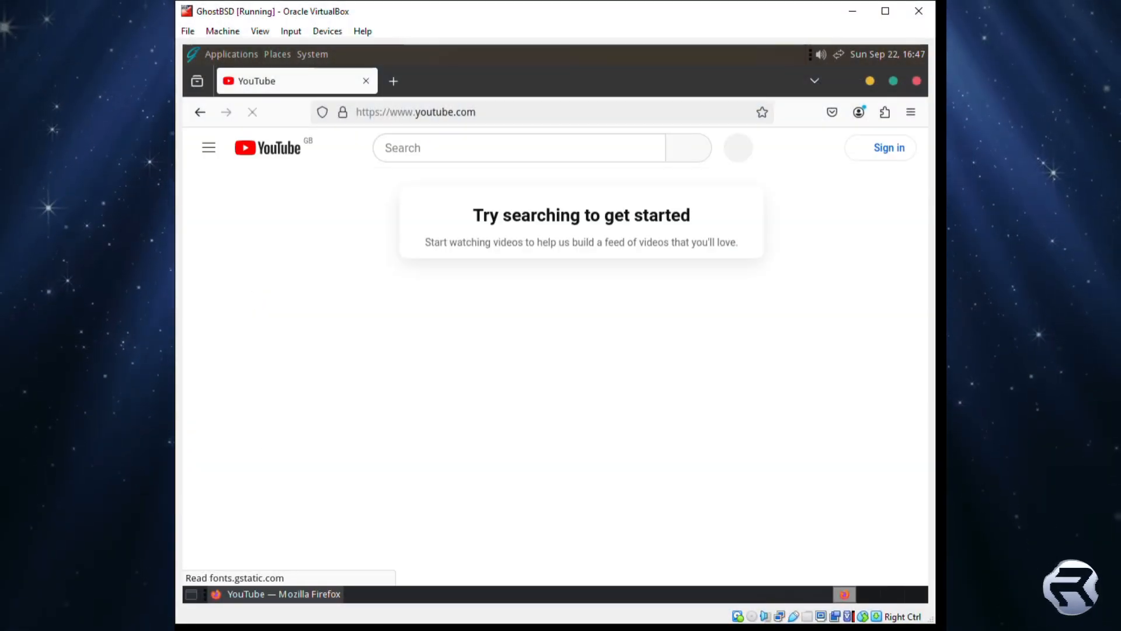
# Search YouTube for "robonuggie", open the RoboNuggie channel and look through its home page
pyautogui.click(442, 149)
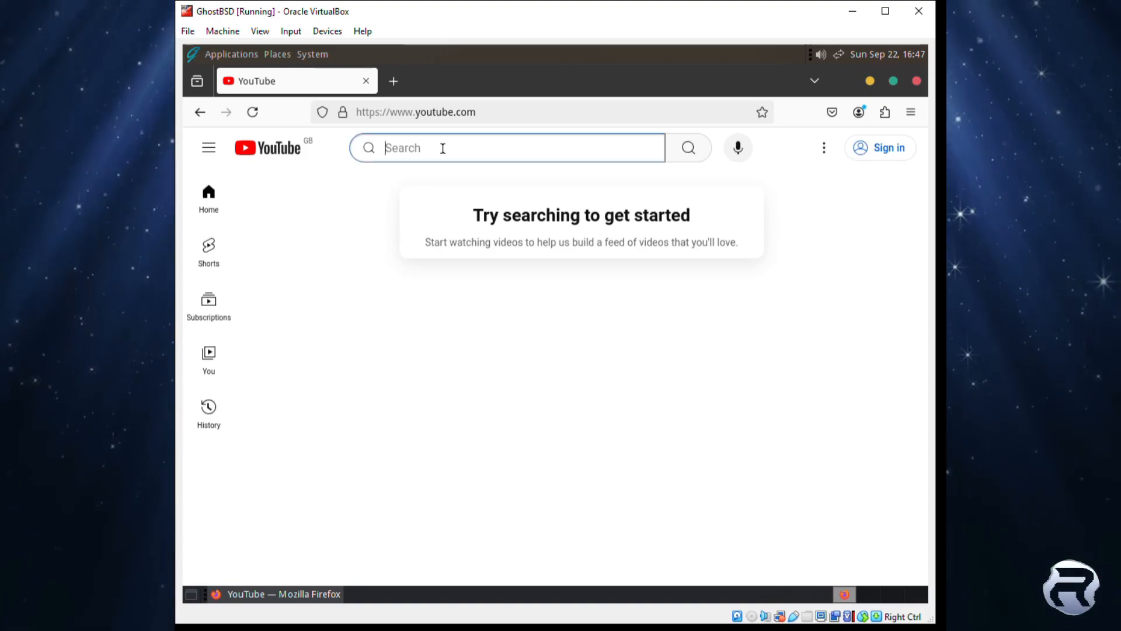
pyautogui.write('robonuggie')
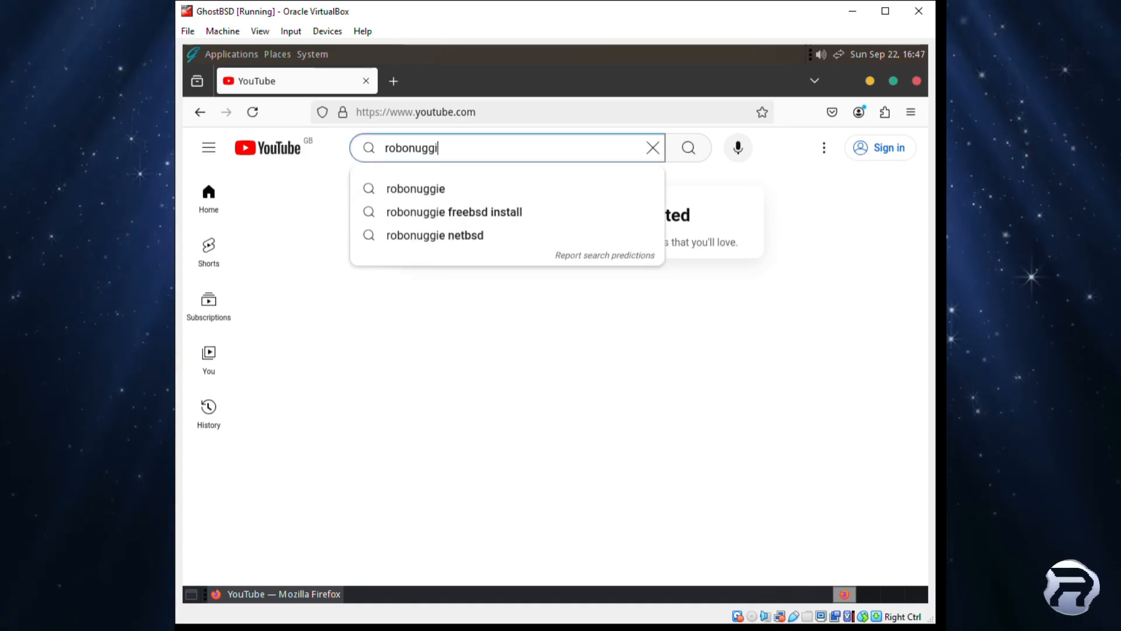
pyautogui.press('Return')
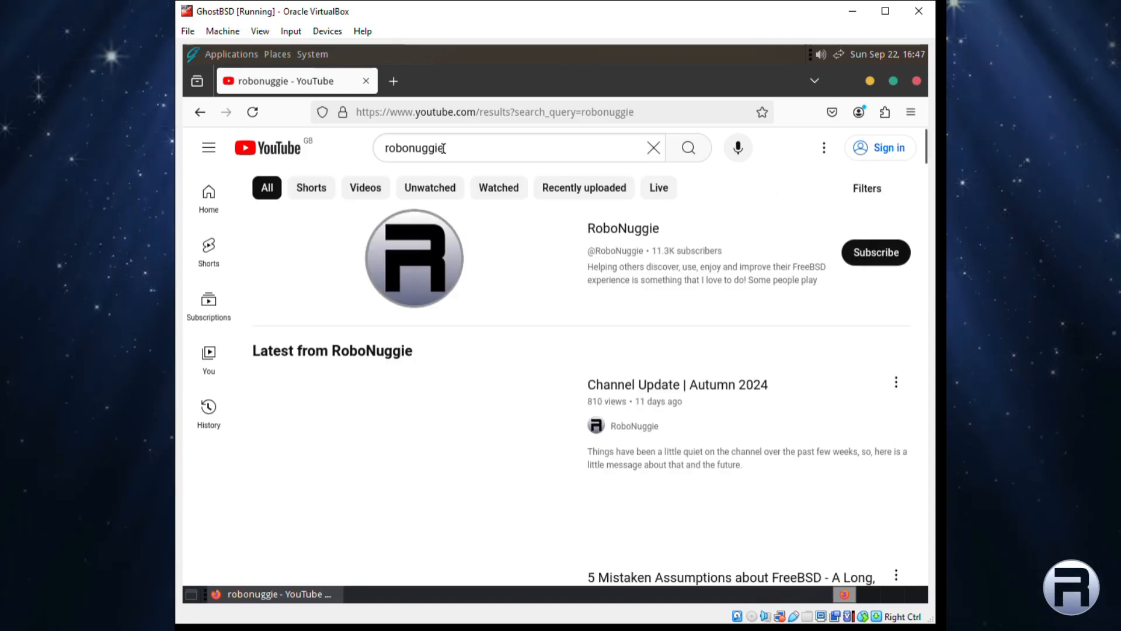
pyautogui.click(613, 235)
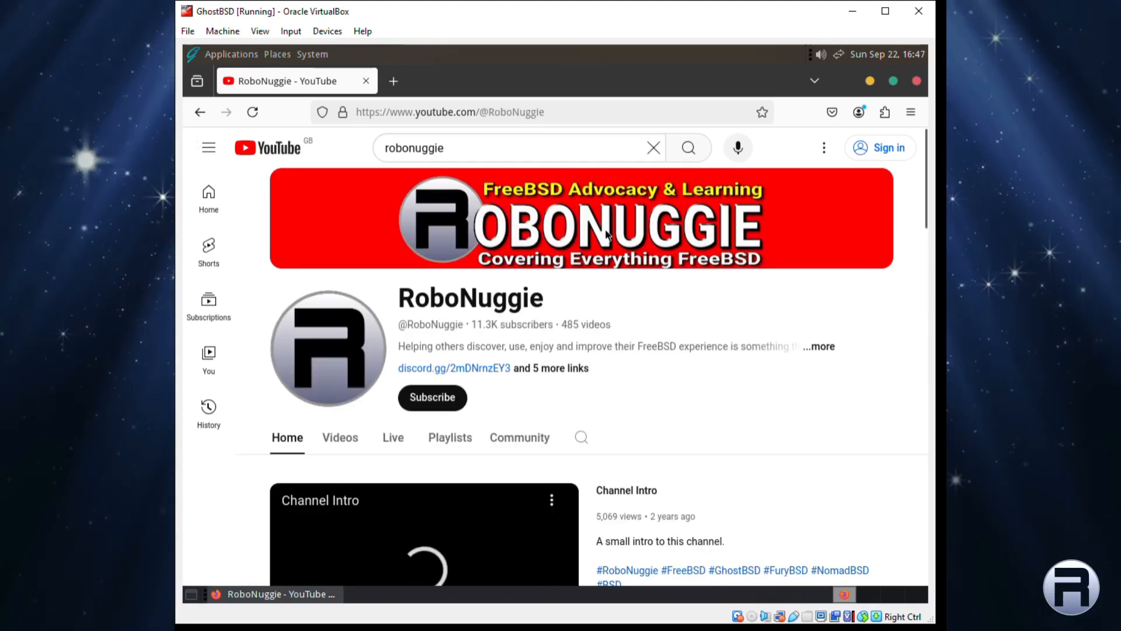
pyautogui.scroll(-6, 616, 336)
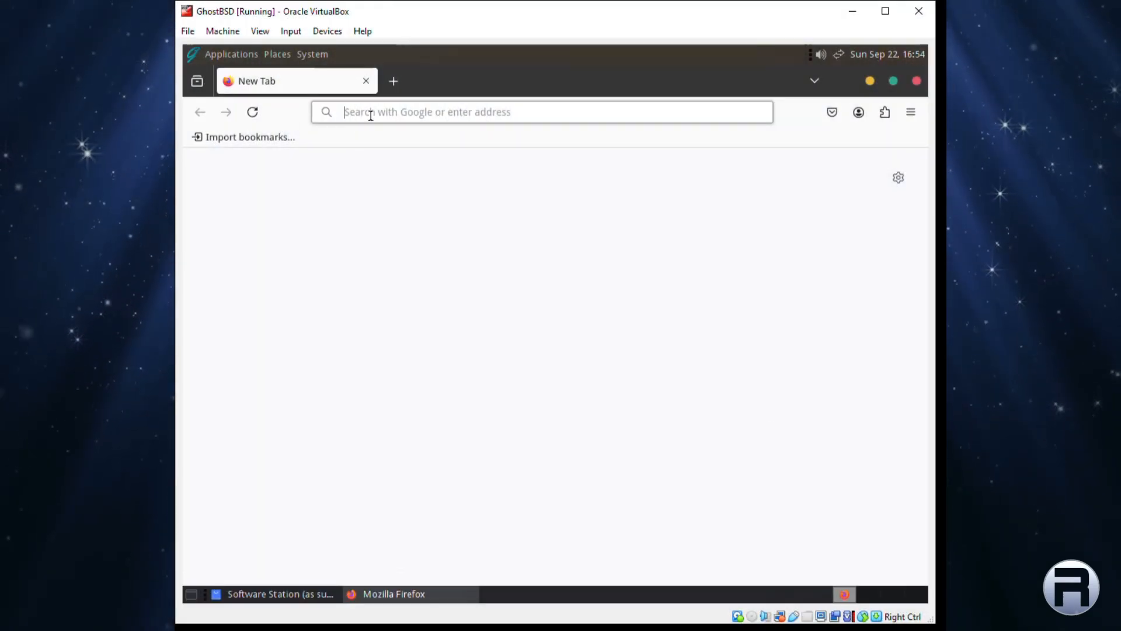
# Search the web for "speedtest" and run Google's internet speed test
pyautogui.click(370, 117)
pyautogui.write('spe')
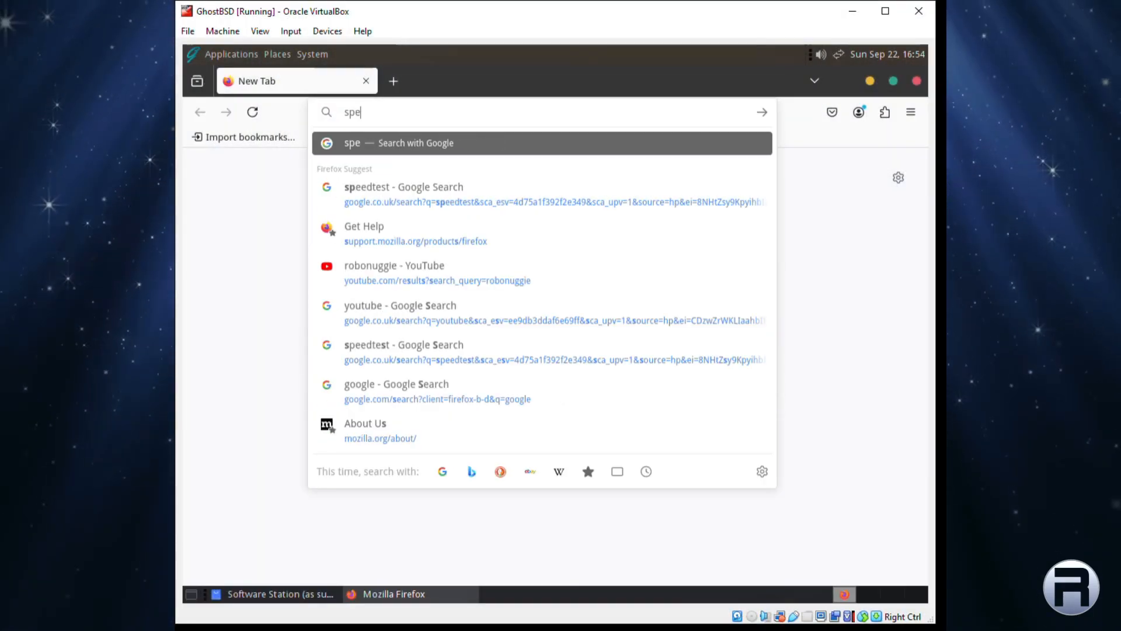
pyautogui.write('edtest')
pyautogui.press('Return')
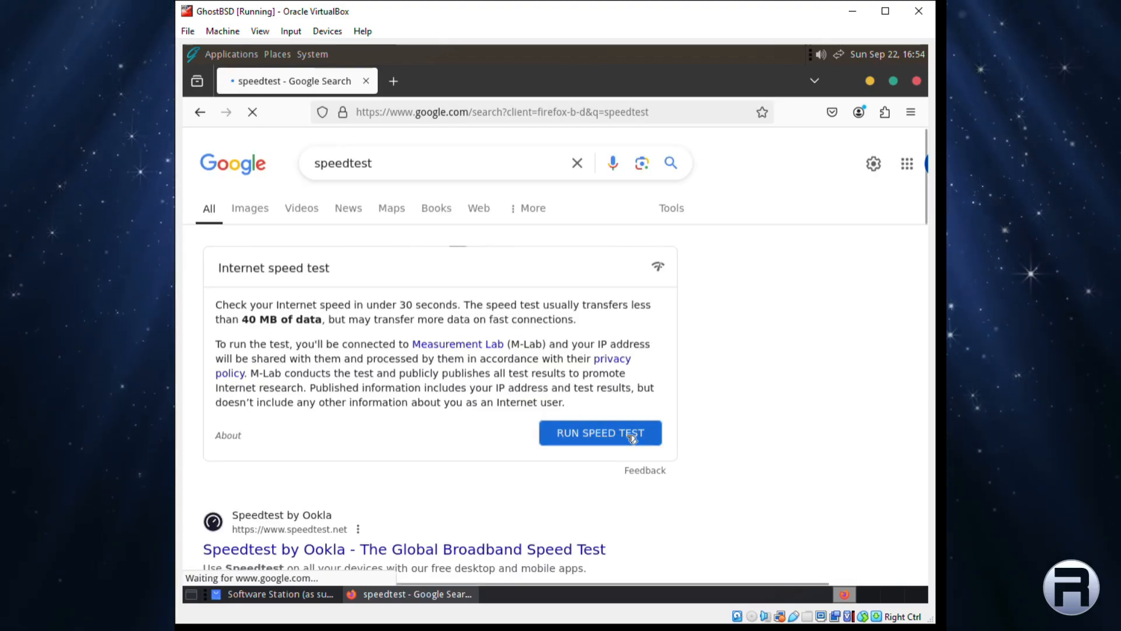
pyautogui.click(633, 435)
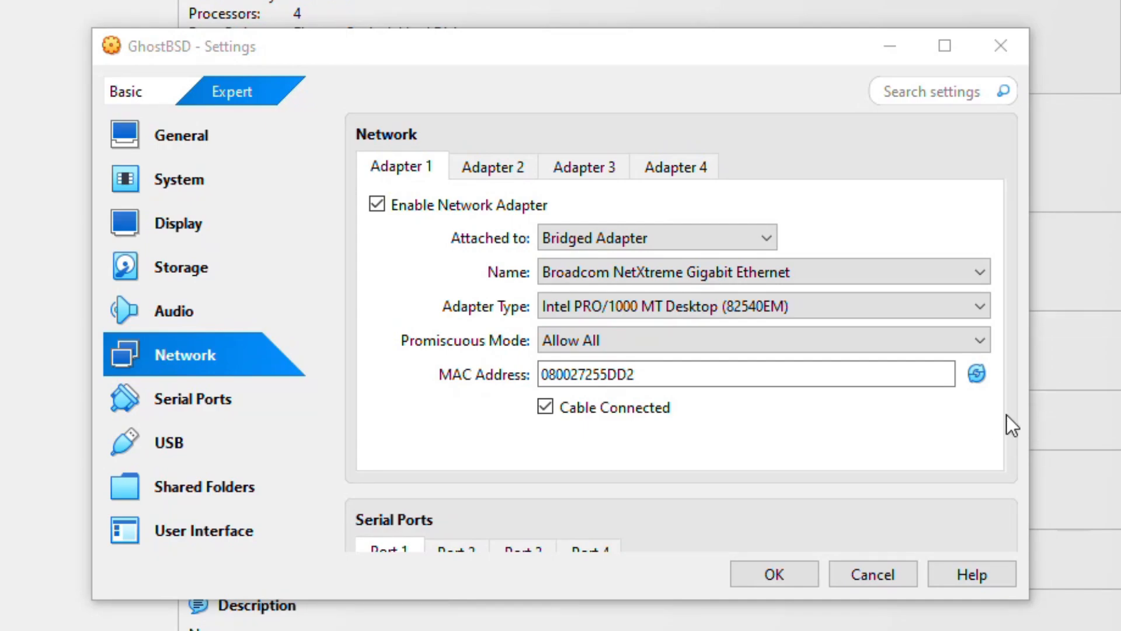
# Examine the attachment and promiscuous mode options of Adapter 1 in the GhostBSD virtual machine's network settings in VirtualBox
pyautogui.click(752, 233)
pyautogui.click(751, 233)
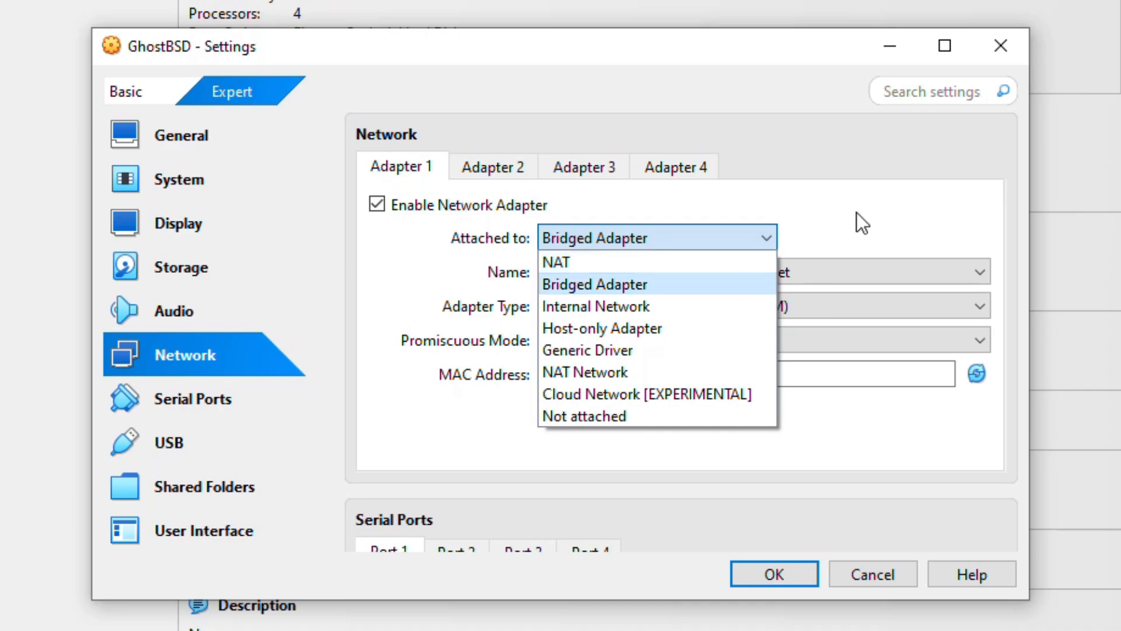
pyautogui.click(840, 216)
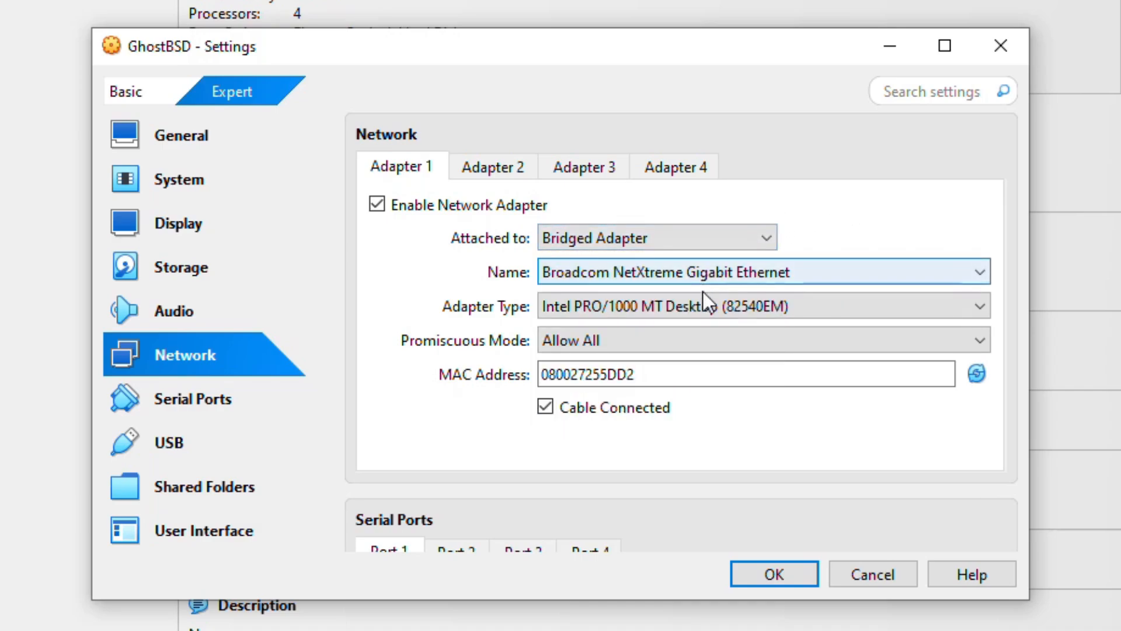
pyautogui.click(692, 344)
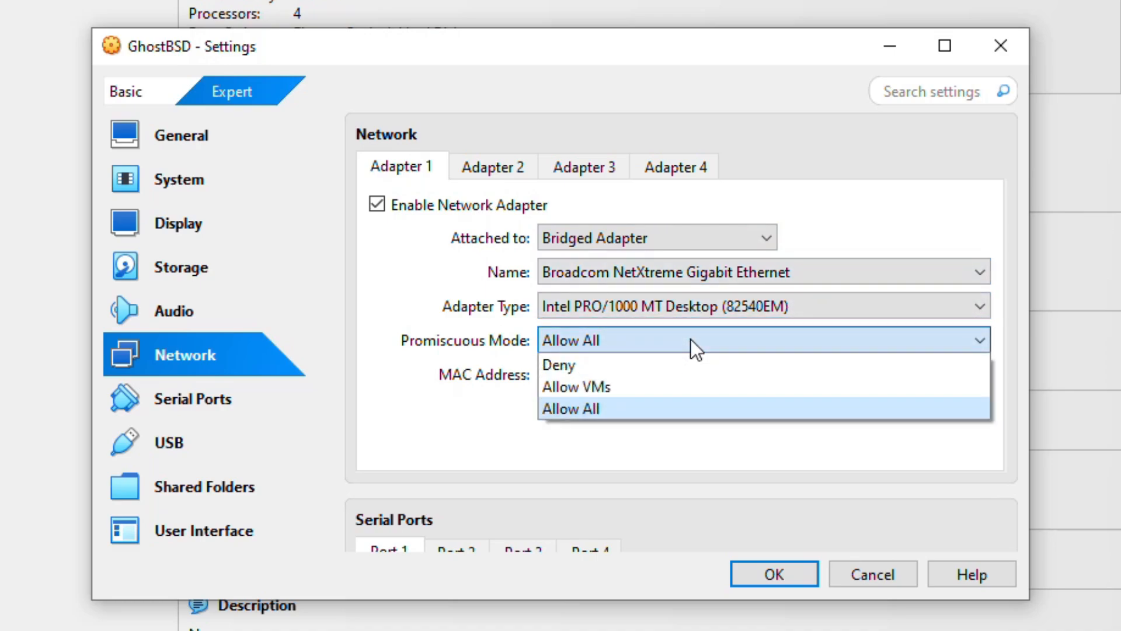
pyautogui.click(652, 447)
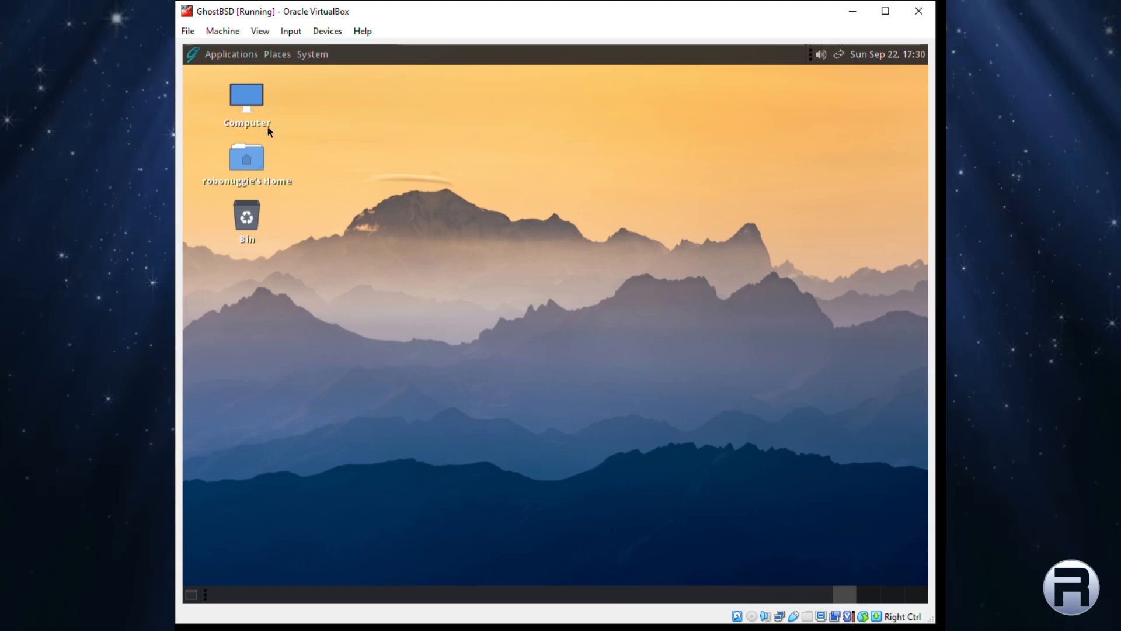
# Launch the Firefox Web Browser in the GhostBSD machine and search the web for "speedtest"
pyautogui.click(257, 56)
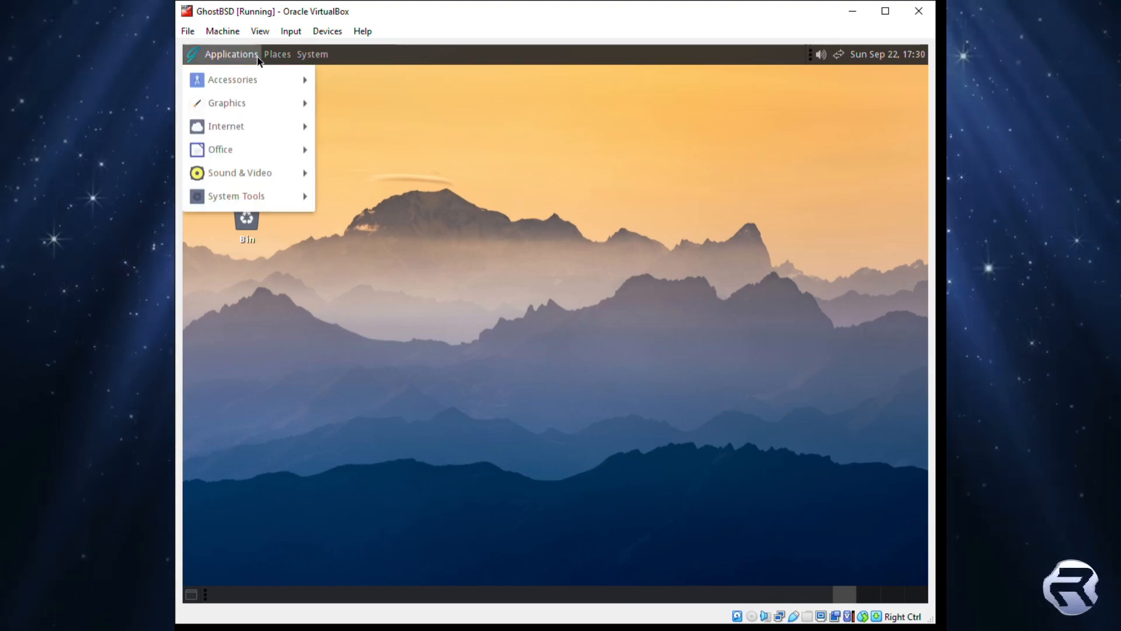
pyautogui.moveTo(248, 128)
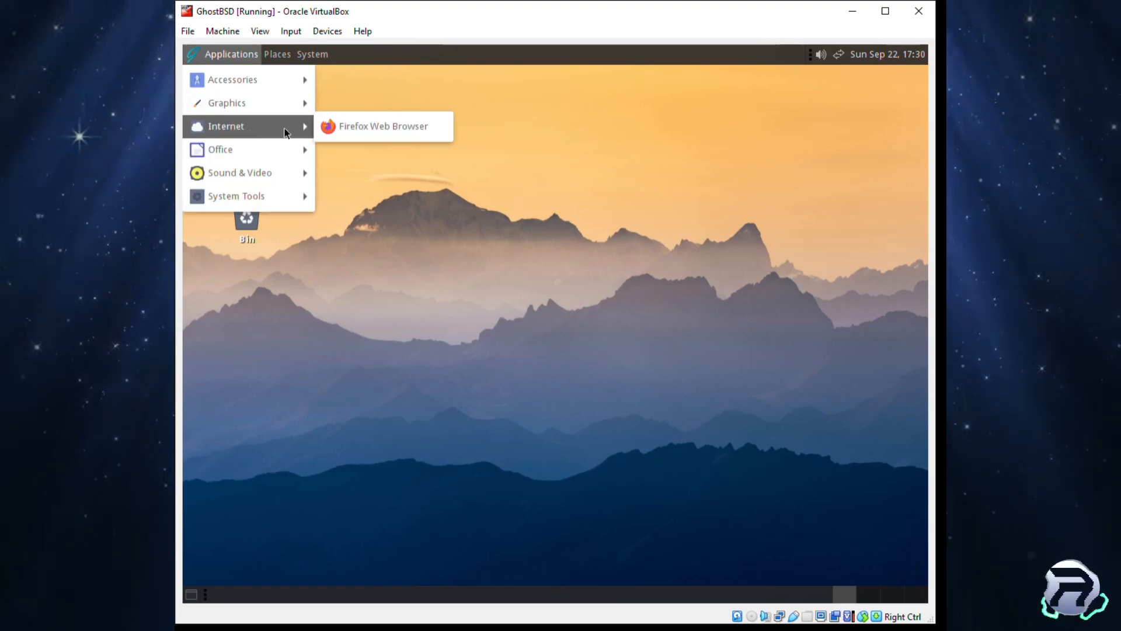
pyautogui.click(345, 127)
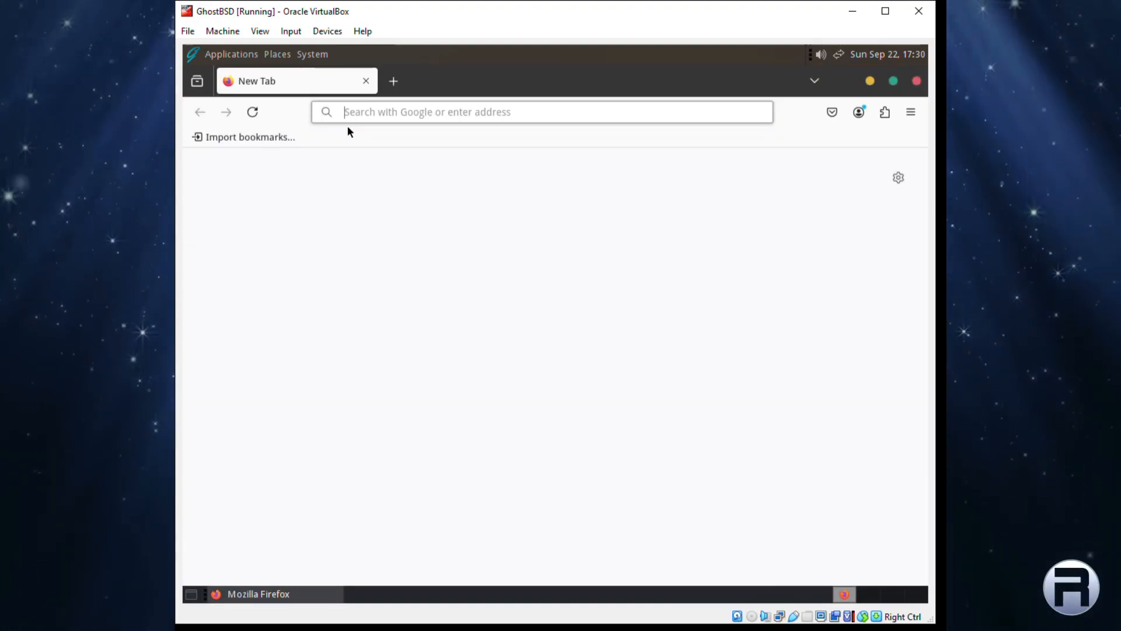
pyautogui.click(371, 113)
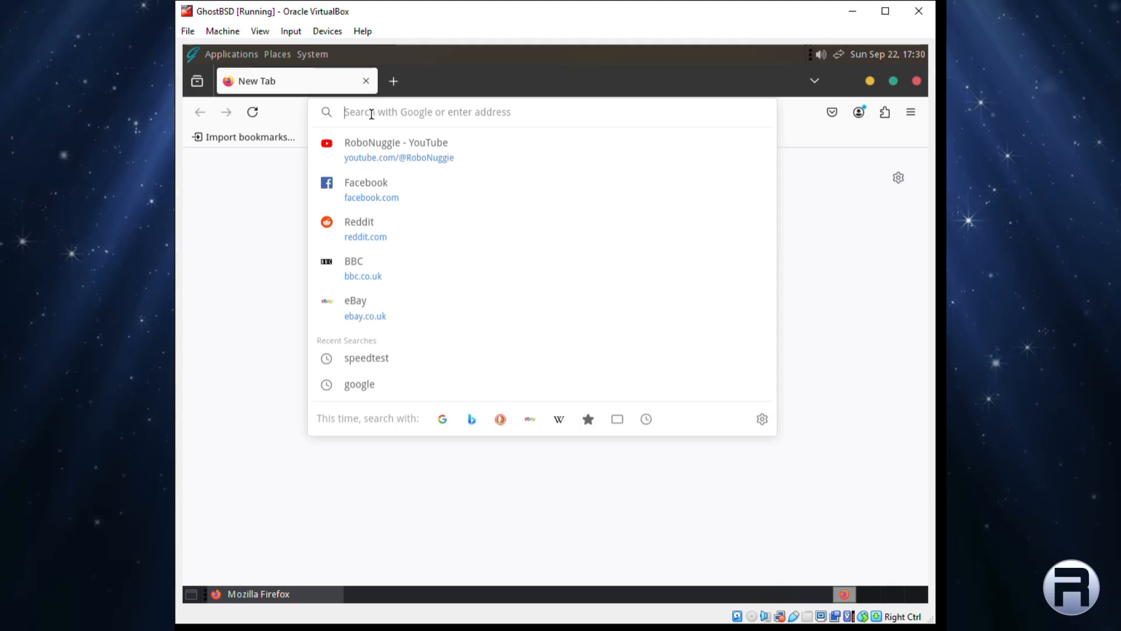
pyautogui.write('speed')
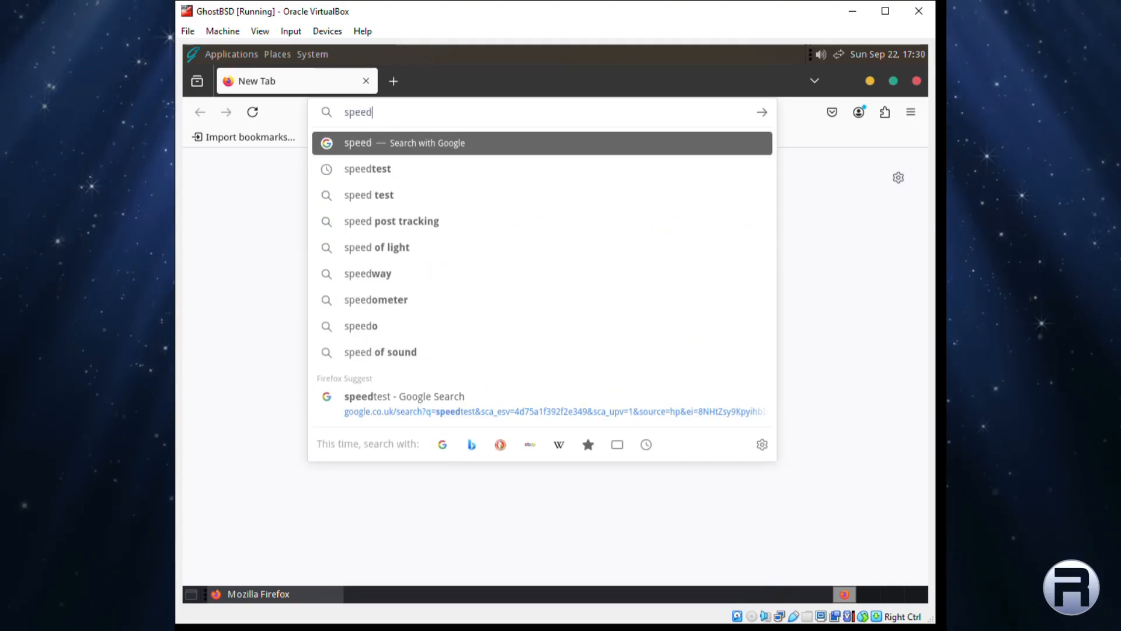
pyautogui.write('test')
pyautogui.press('Return')
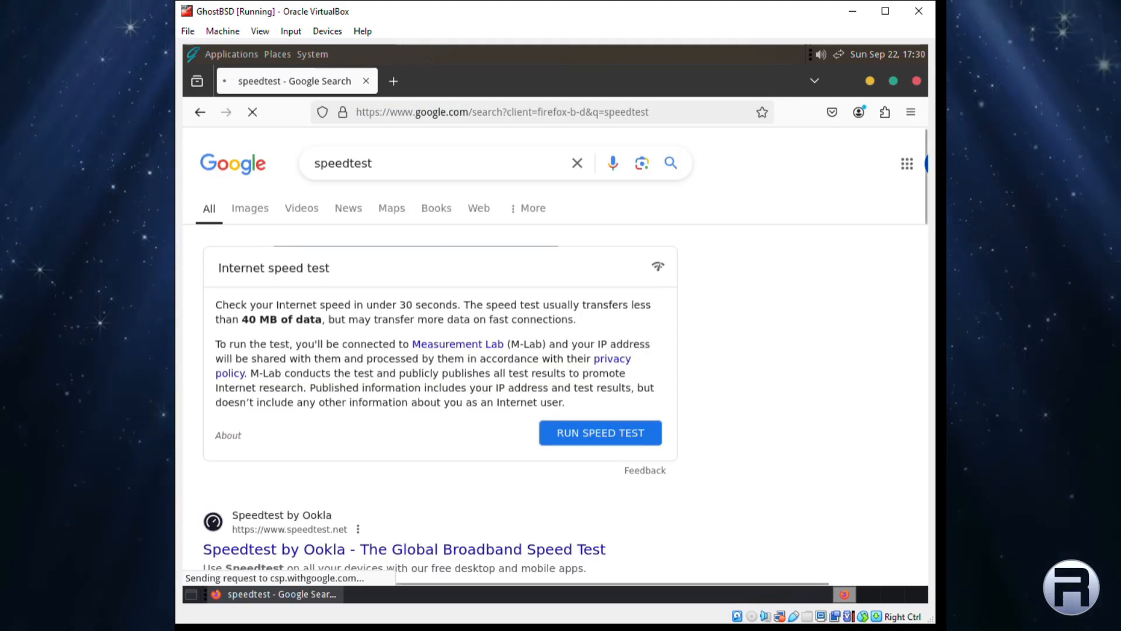
# Run the internet speed test from the search results, close its results and close the browser
pyautogui.click(640, 436)
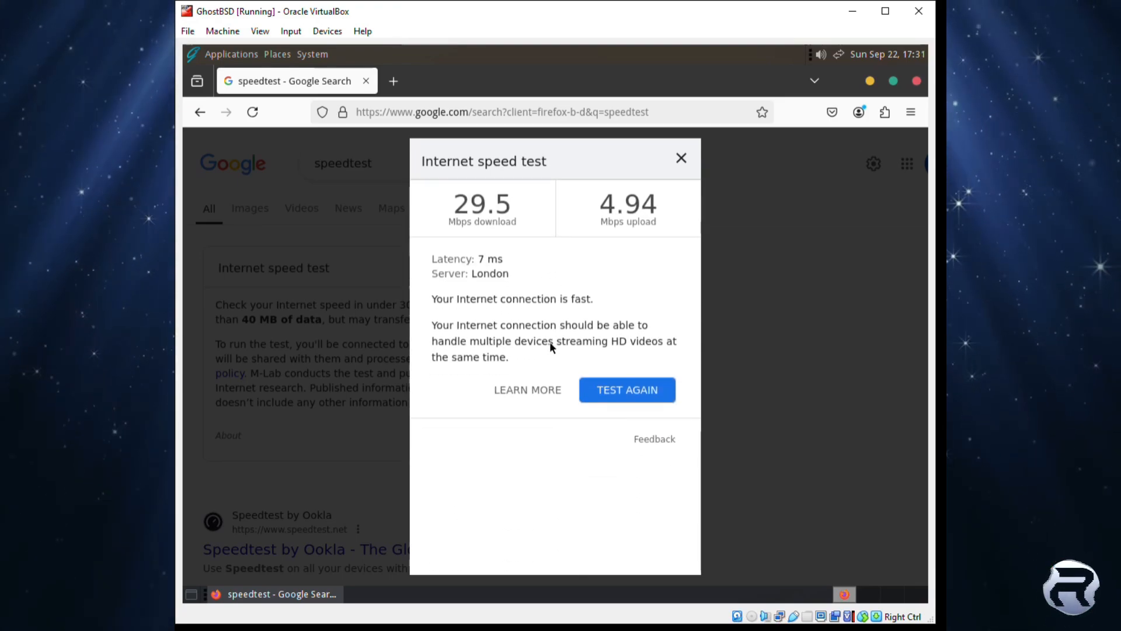
pyautogui.click(682, 158)
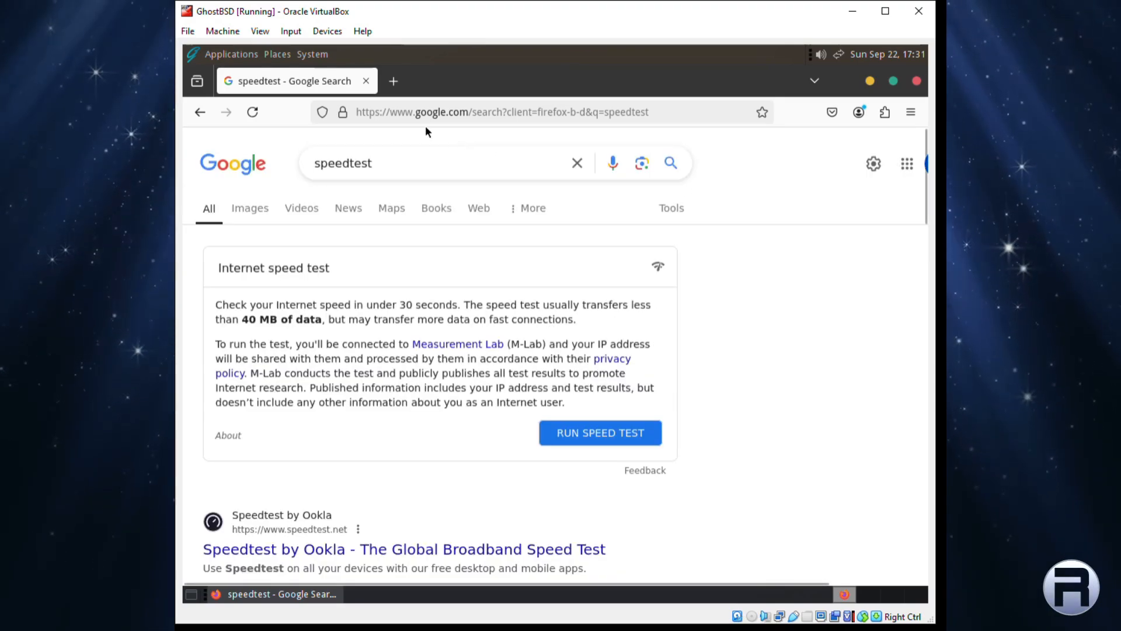
pyautogui.click(366, 82)
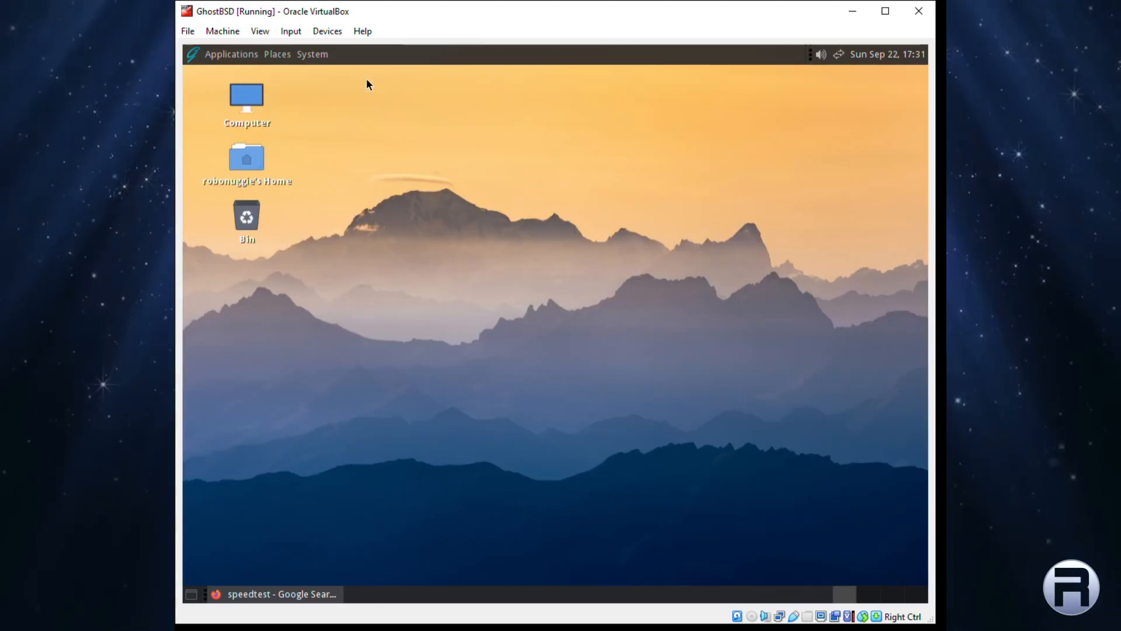
# Open Software Station as superuser by entering the account password
pyautogui.click(298, 55)
pyautogui.moveTo(321, 102)
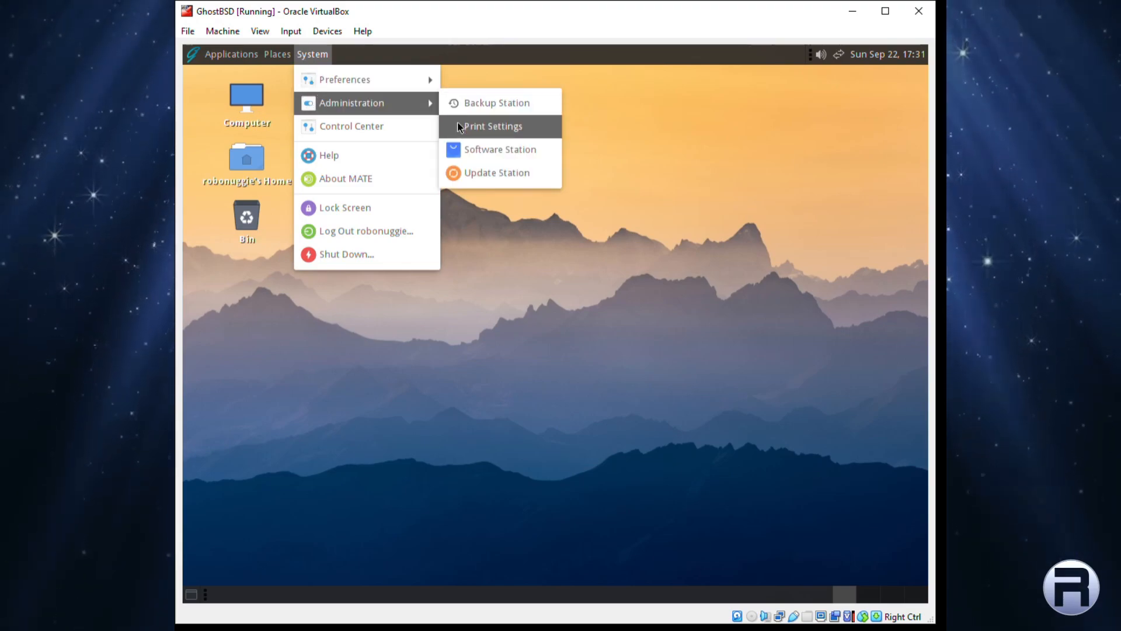
pyautogui.click(457, 149)
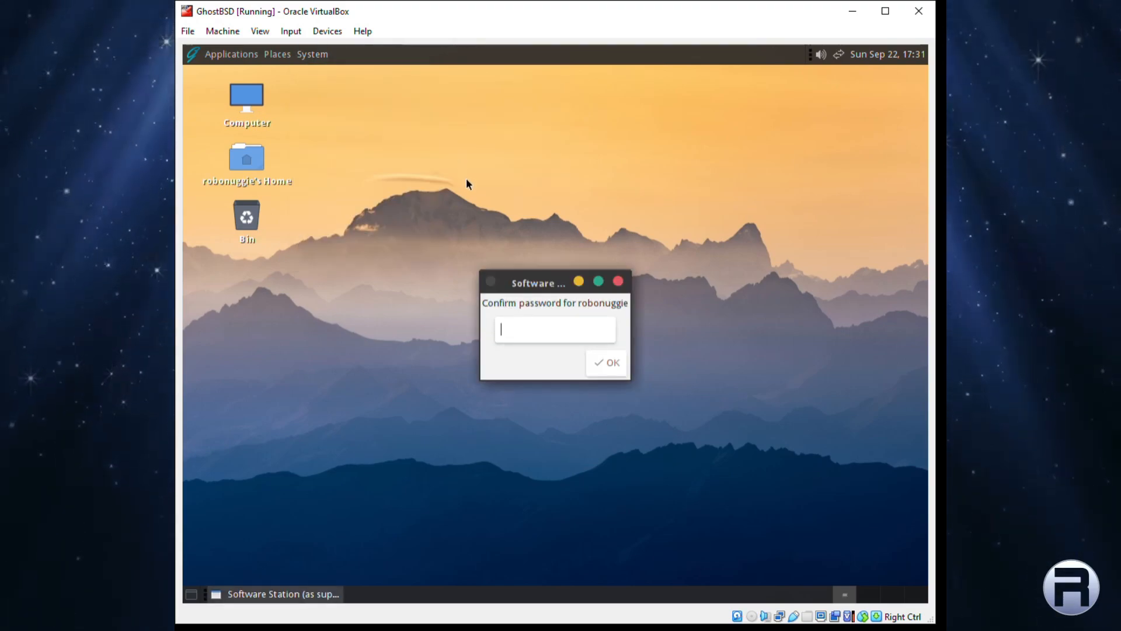
pyautogui.write('•••••••')
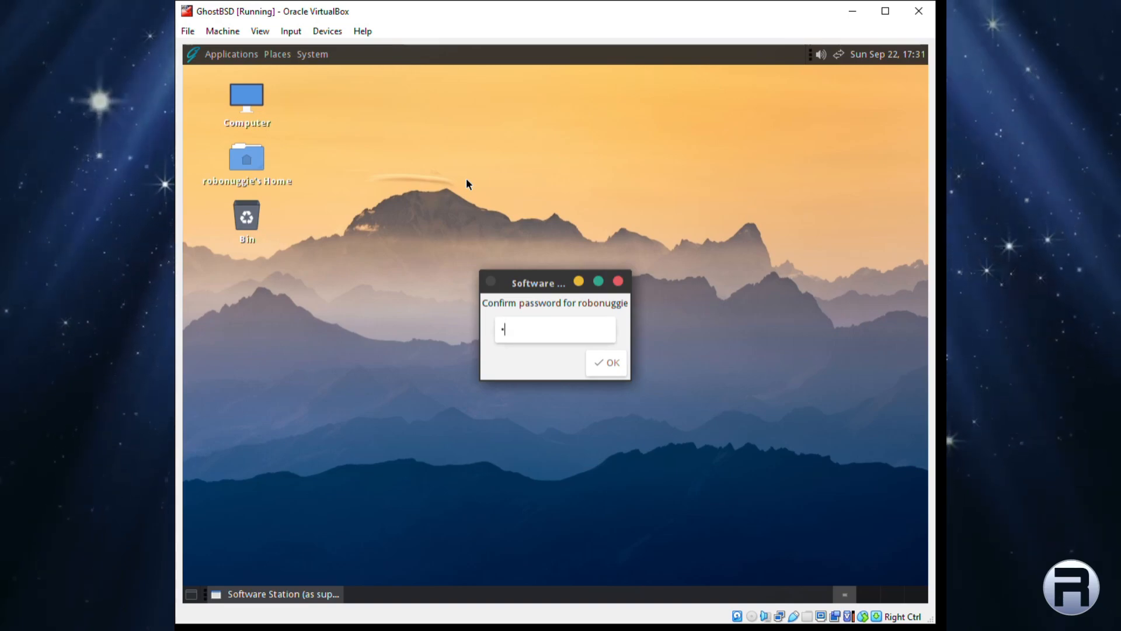
pyautogui.press('Return')
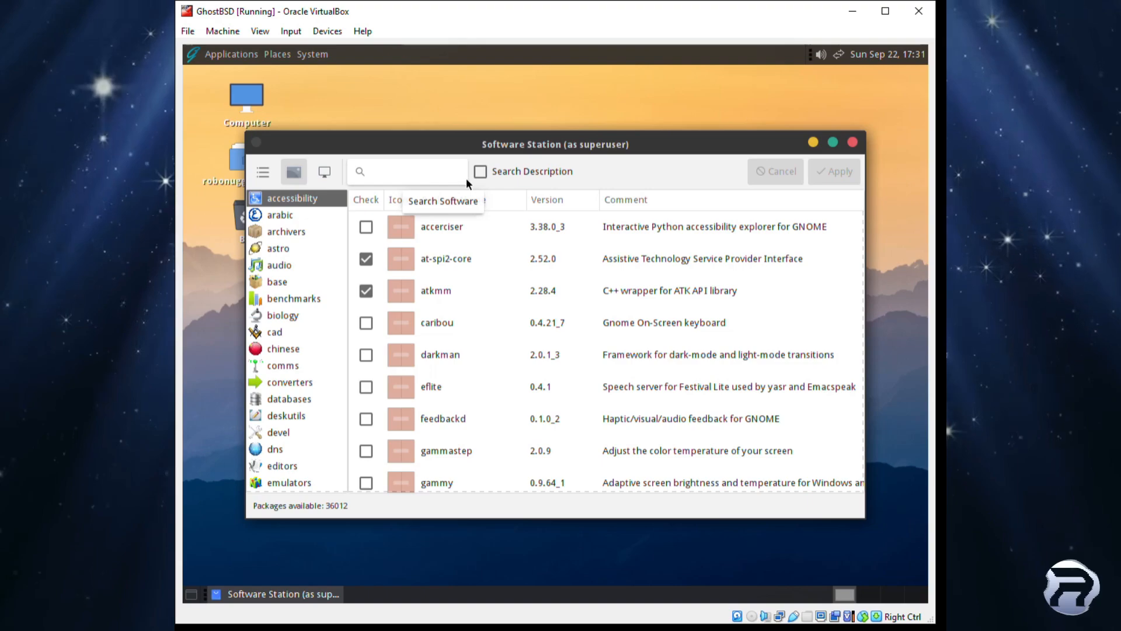
# Search the packages for "libreoffice" and mark the en_GB-libreoffice language pack for installation
pyautogui.click(425, 171)
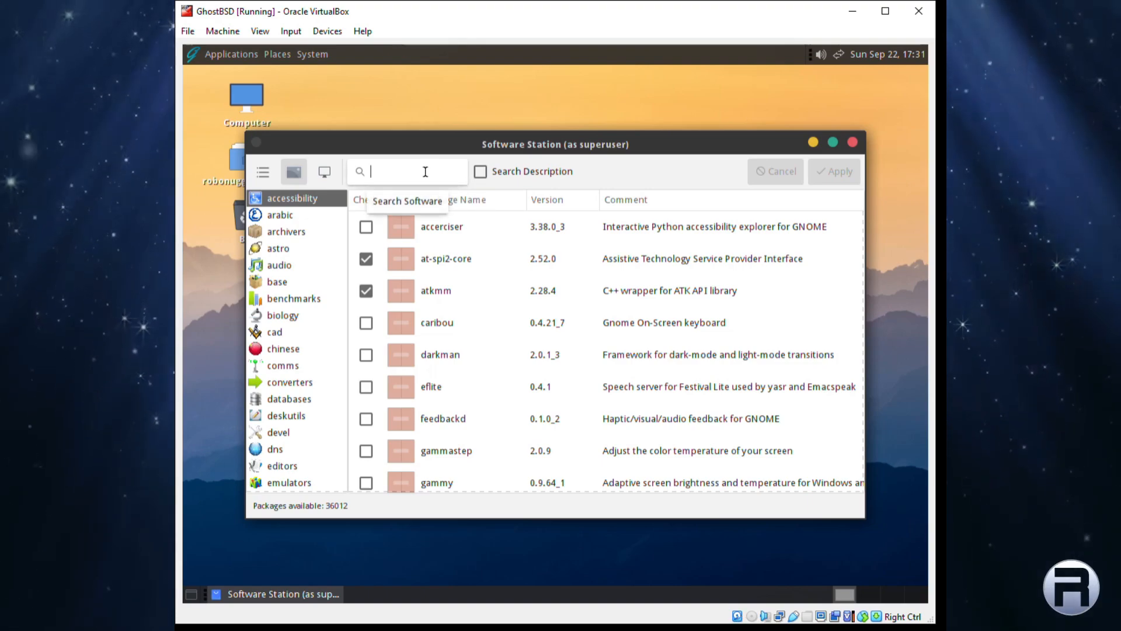
pyautogui.write('li')
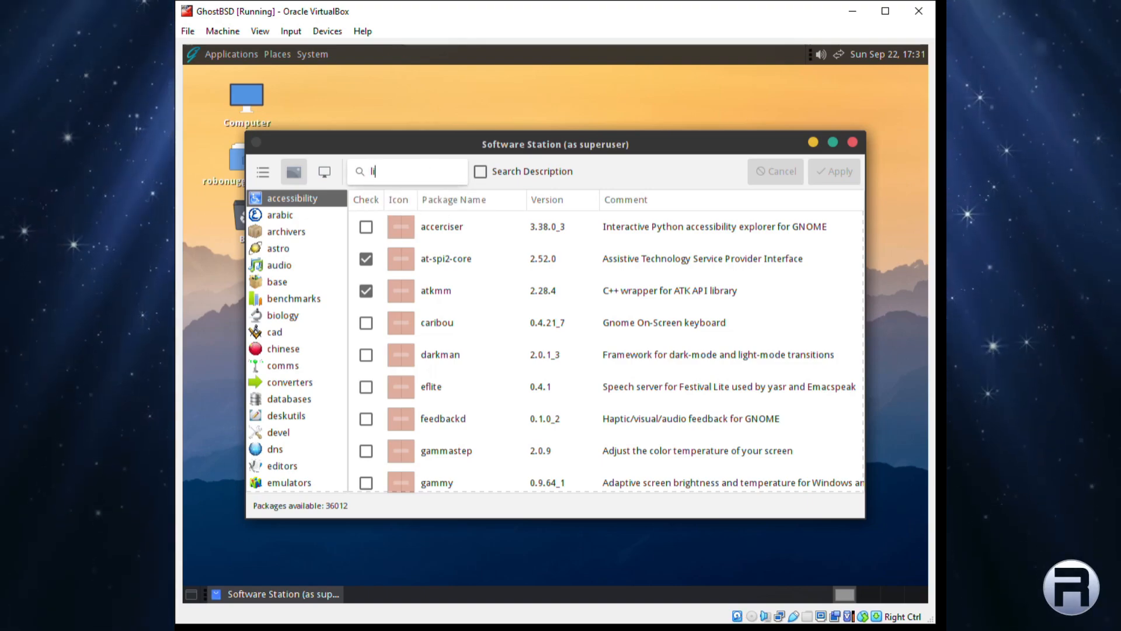
pyautogui.write('breoffice')
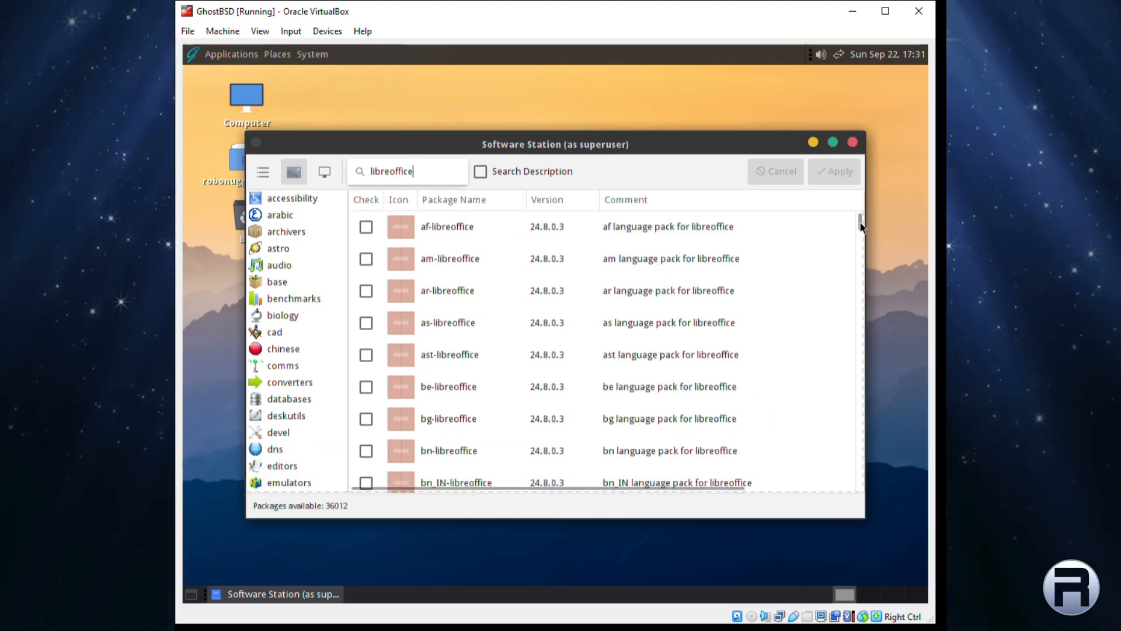
pyautogui.moveTo(860, 226); pyautogui.dragTo(861, 289)
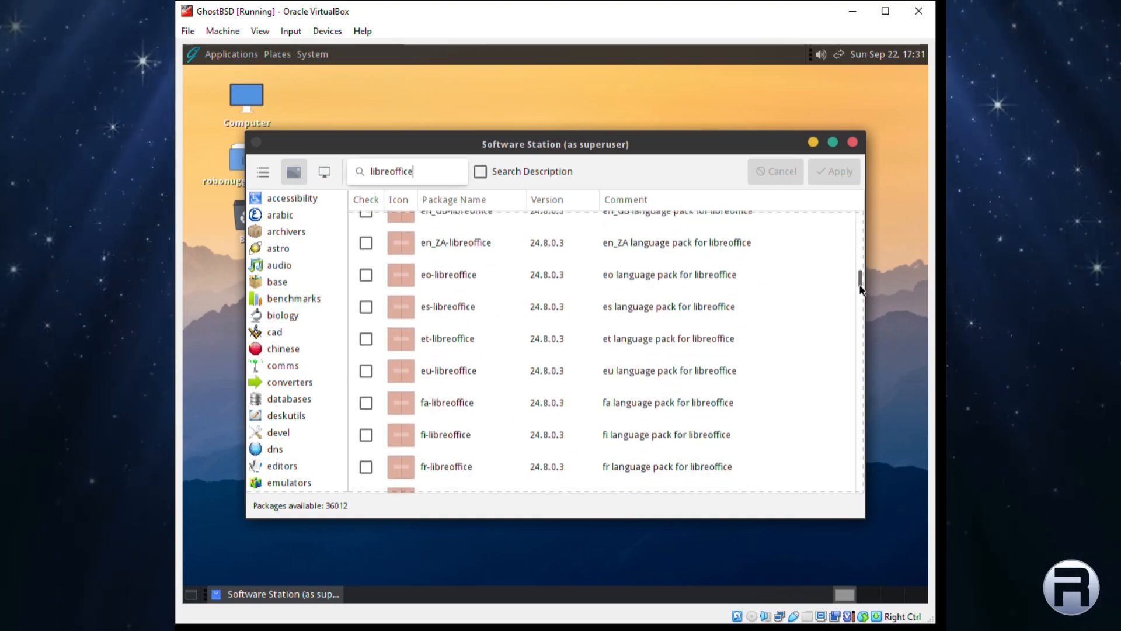
pyautogui.moveTo(861, 289); pyautogui.dragTo(862, 272)
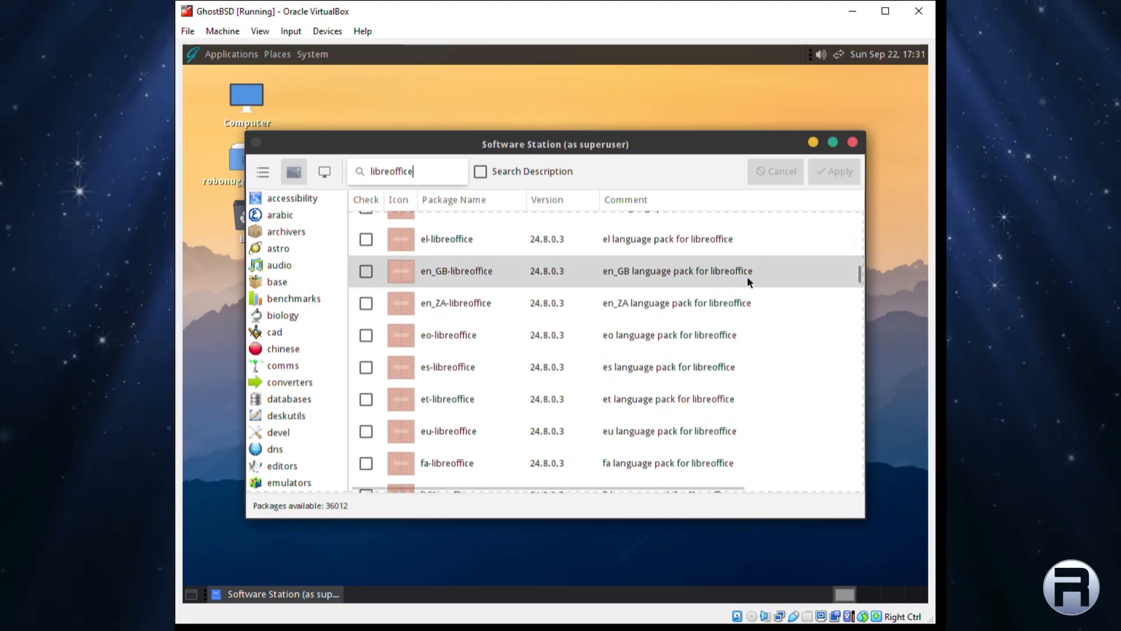
pyautogui.click(366, 271)
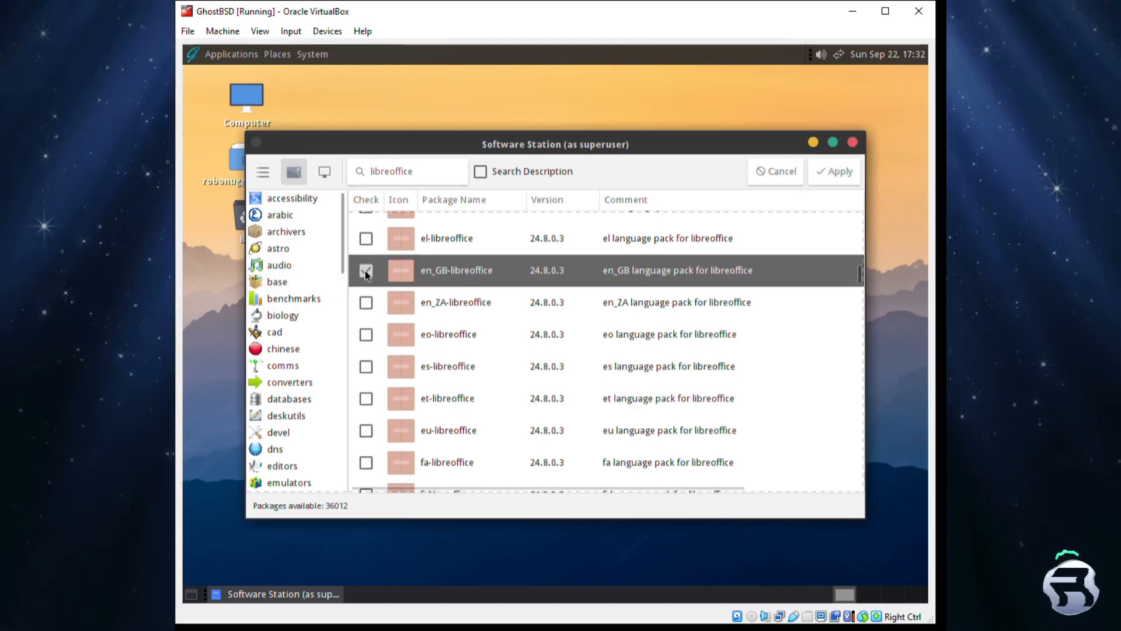
# Apply and confirm the installation of the marked LibreOffice language pack with its dependencies, and launch LibreOffice Writer
pyautogui.click(822, 171)
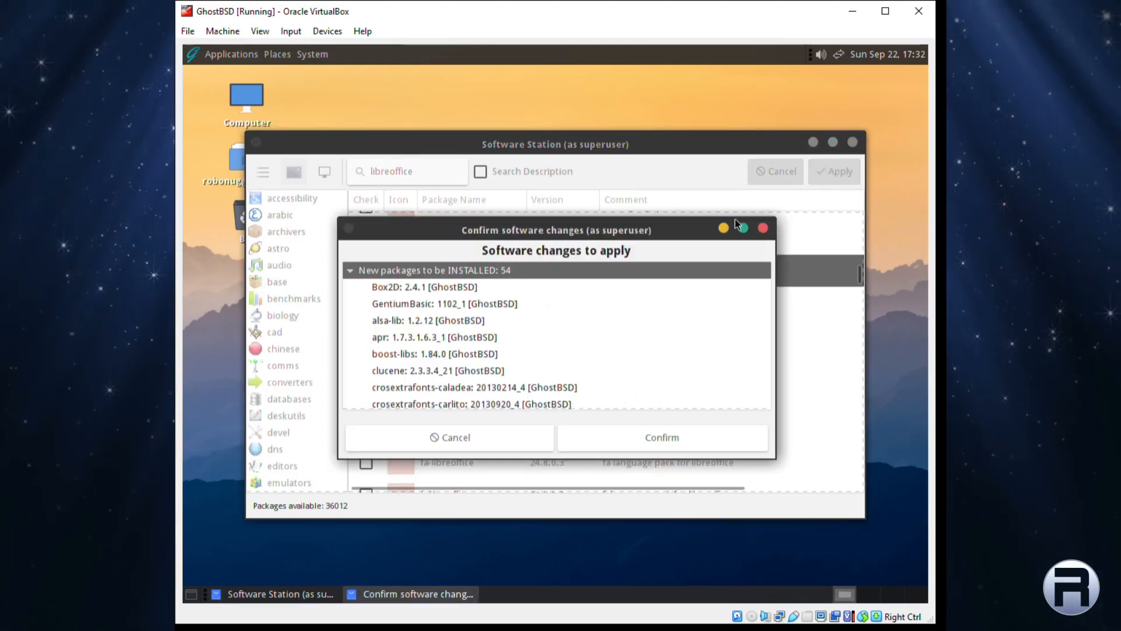
pyautogui.click(691, 435)
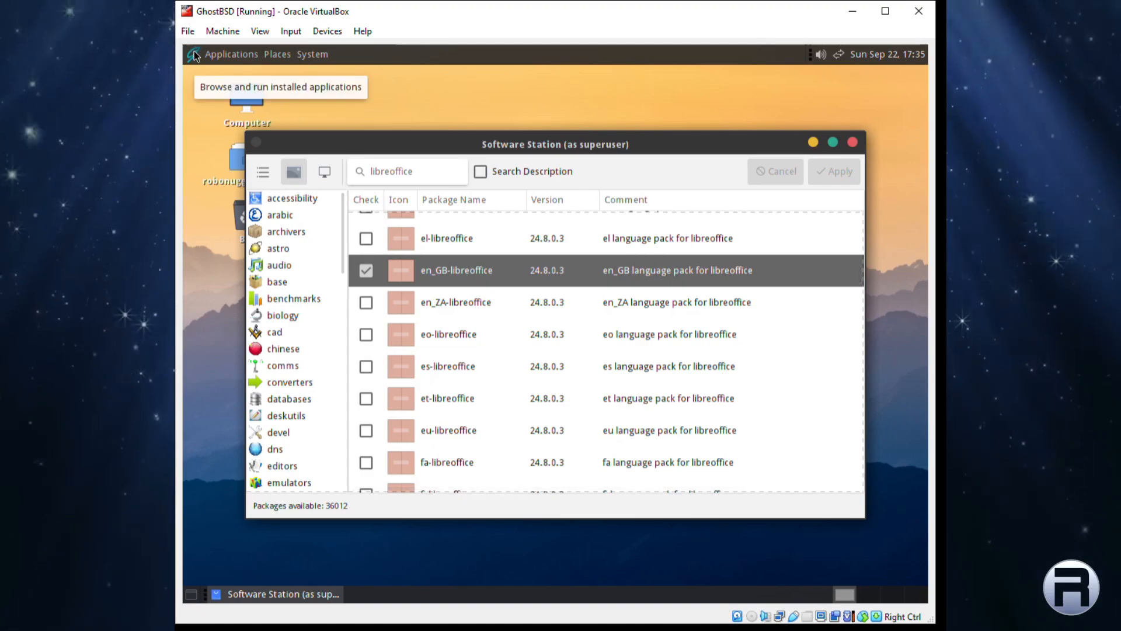
pyautogui.click(196, 55)
pyautogui.moveTo(217, 173)
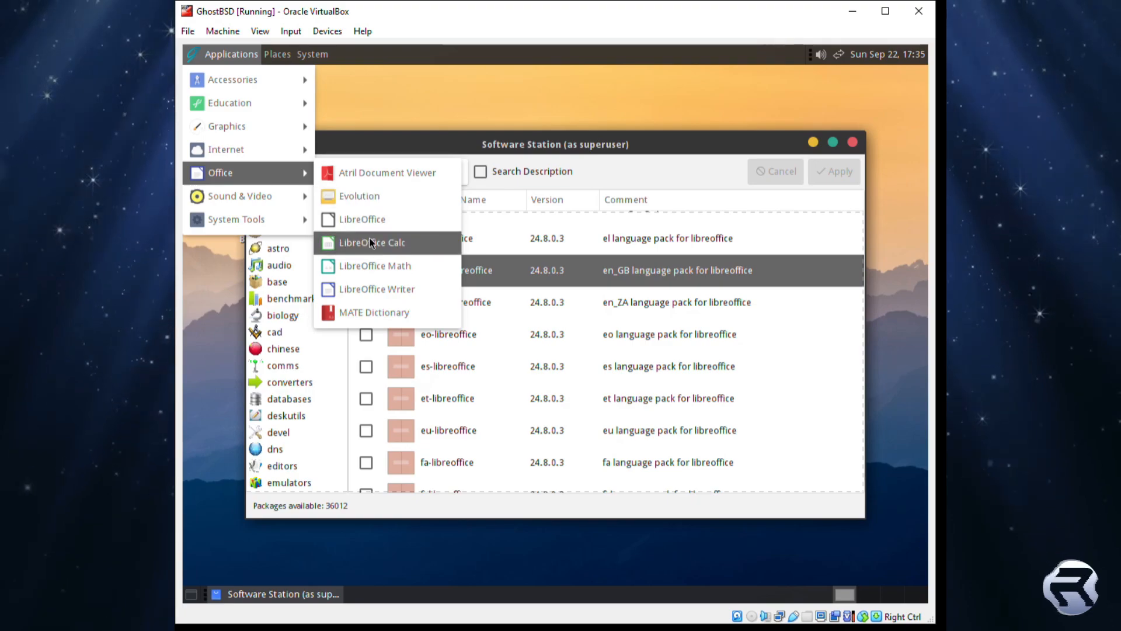
pyautogui.click(377, 288)
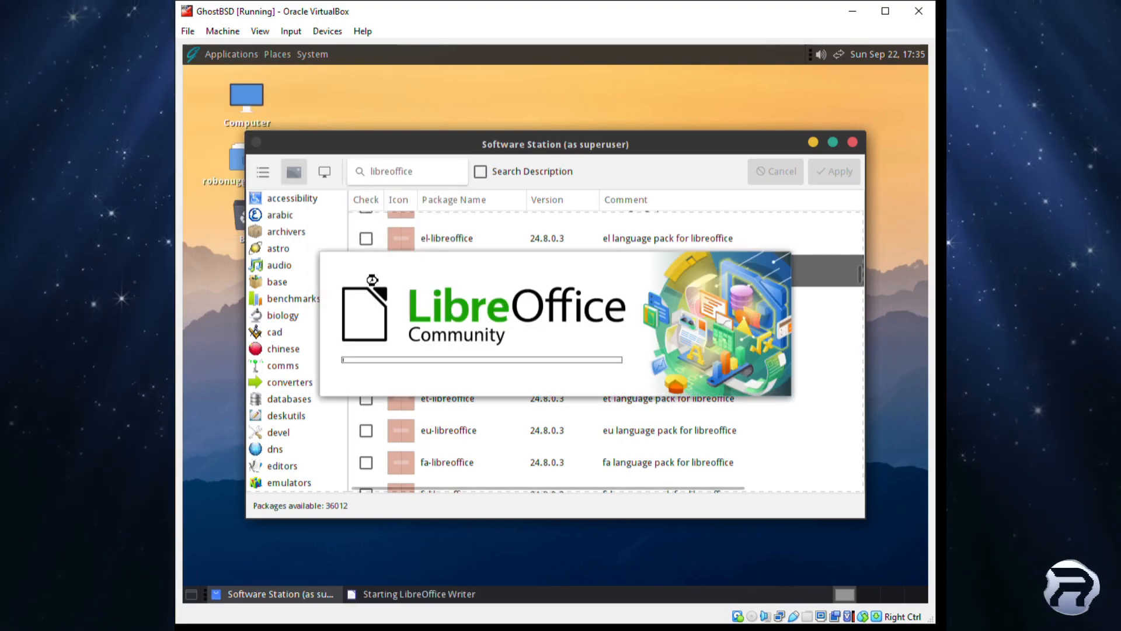
# Write "Hello!" in the blank document and set its font size to 96 pt
pyautogui.click(371, 276)
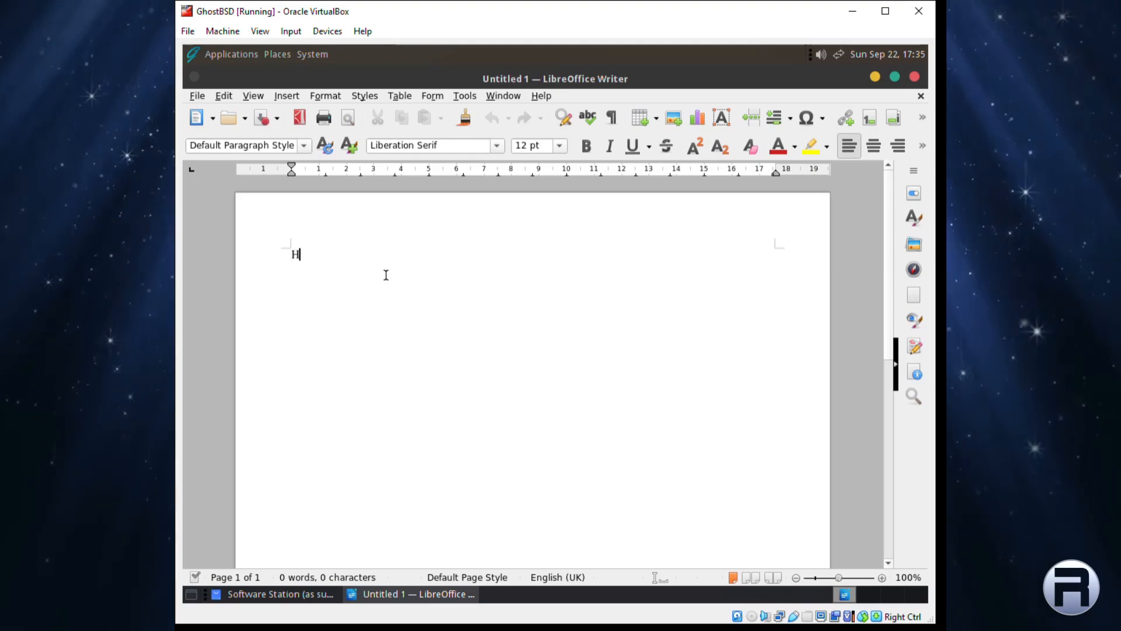
pyautogui.write('ello!')
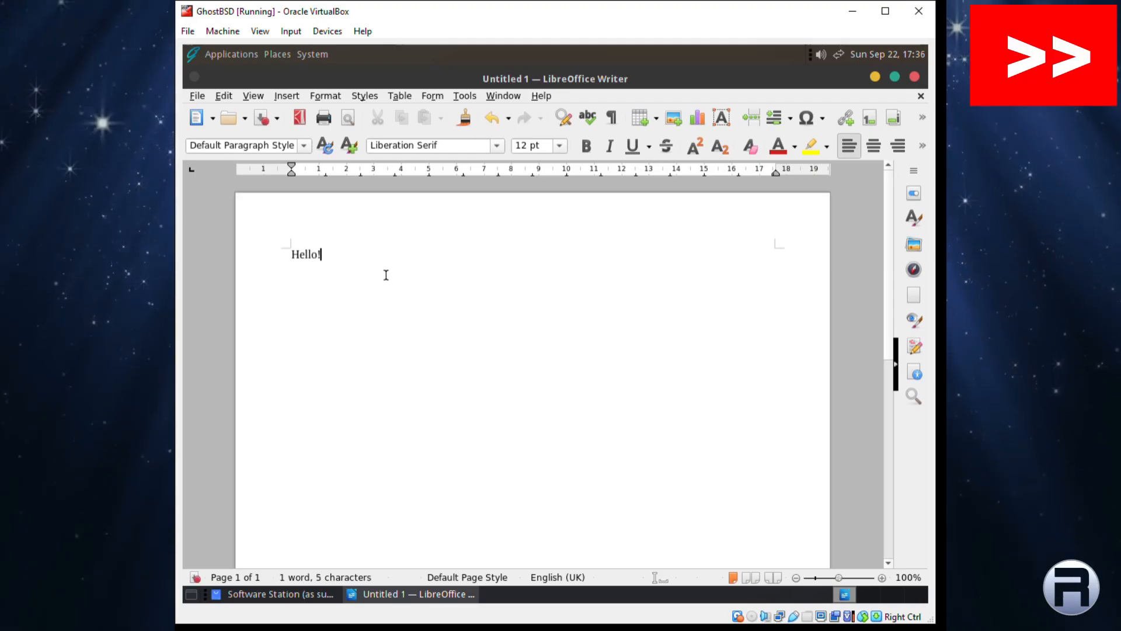
pyautogui.moveTo(344, 254); pyautogui.dragTo(291, 254)
pyautogui.click(560, 145)
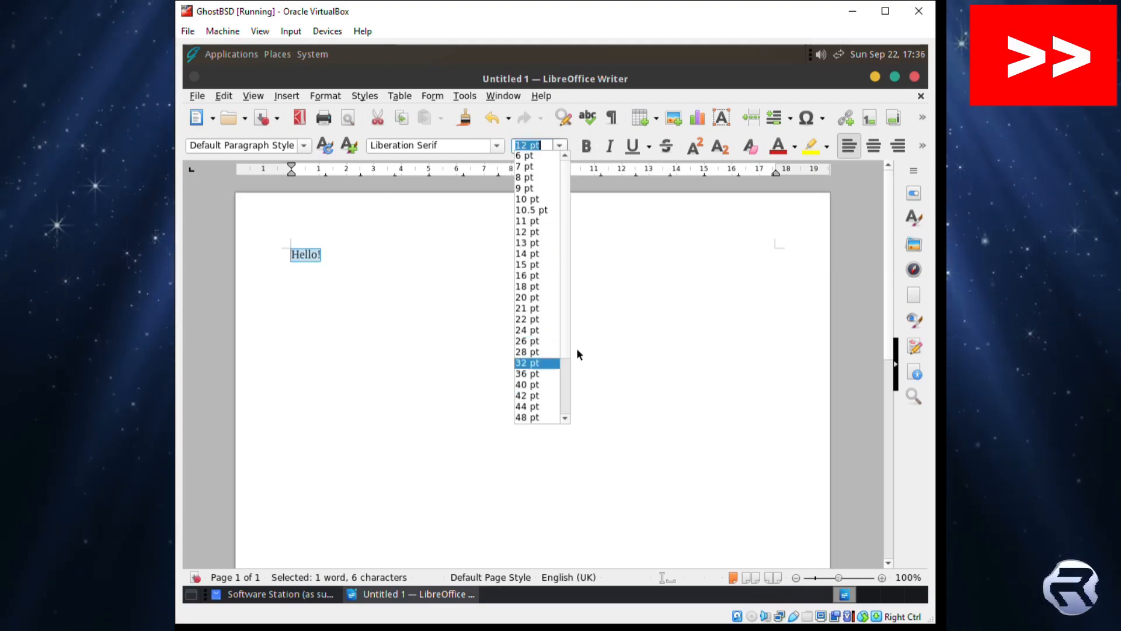
pyautogui.click(541, 418)
pyautogui.click(536, 403)
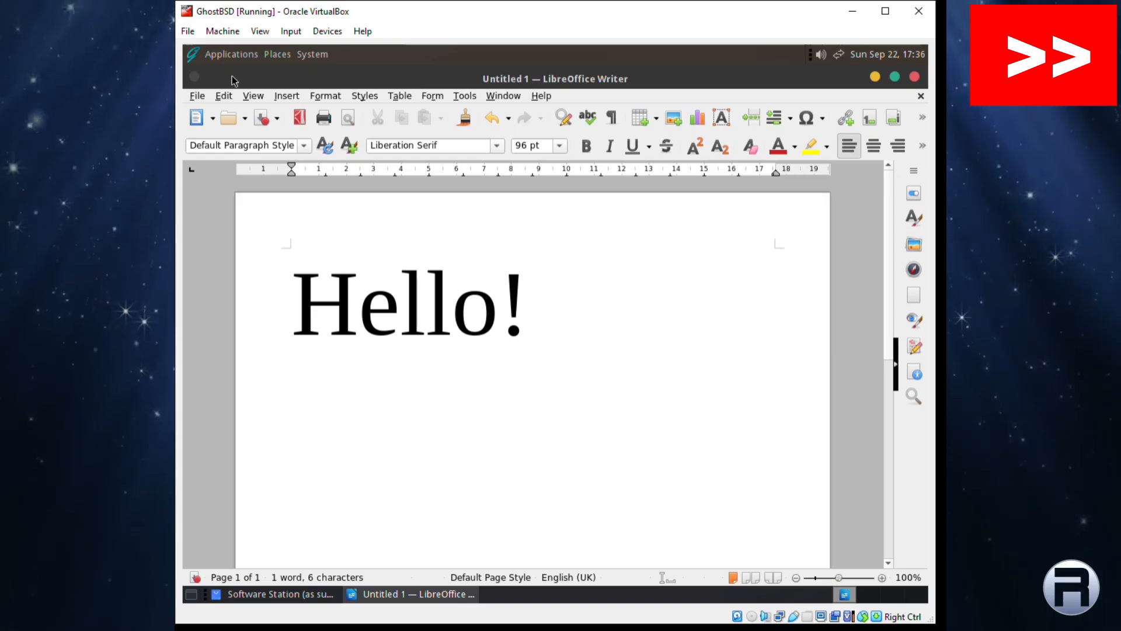
# Exit LibreOffice without saving the document and close Software Station
pyautogui.click(197, 97)
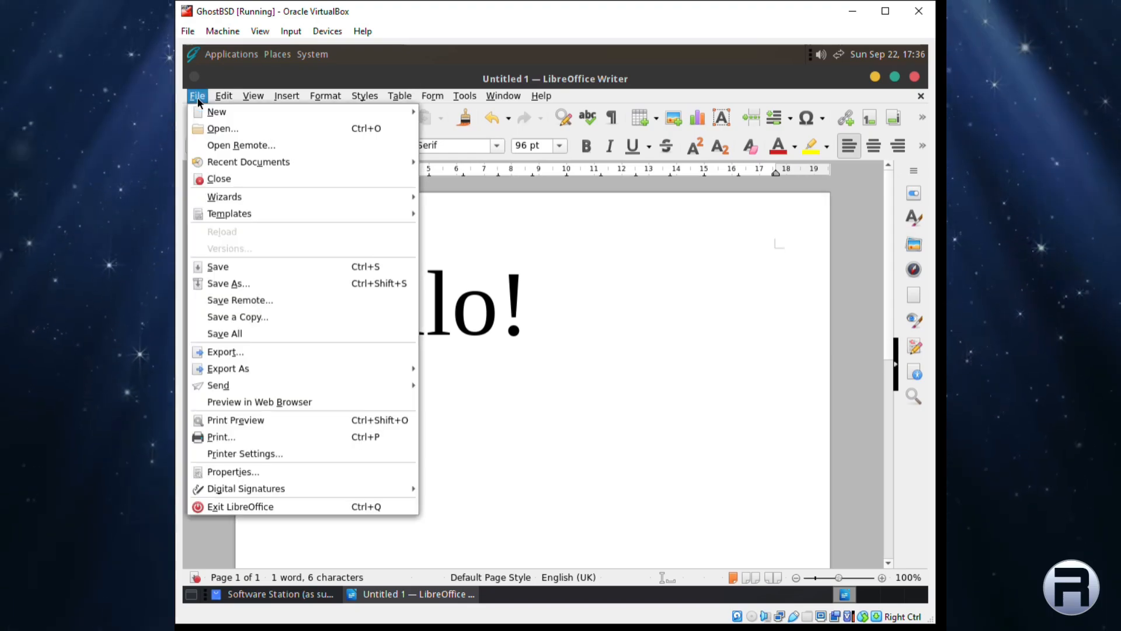
pyautogui.click(221, 507)
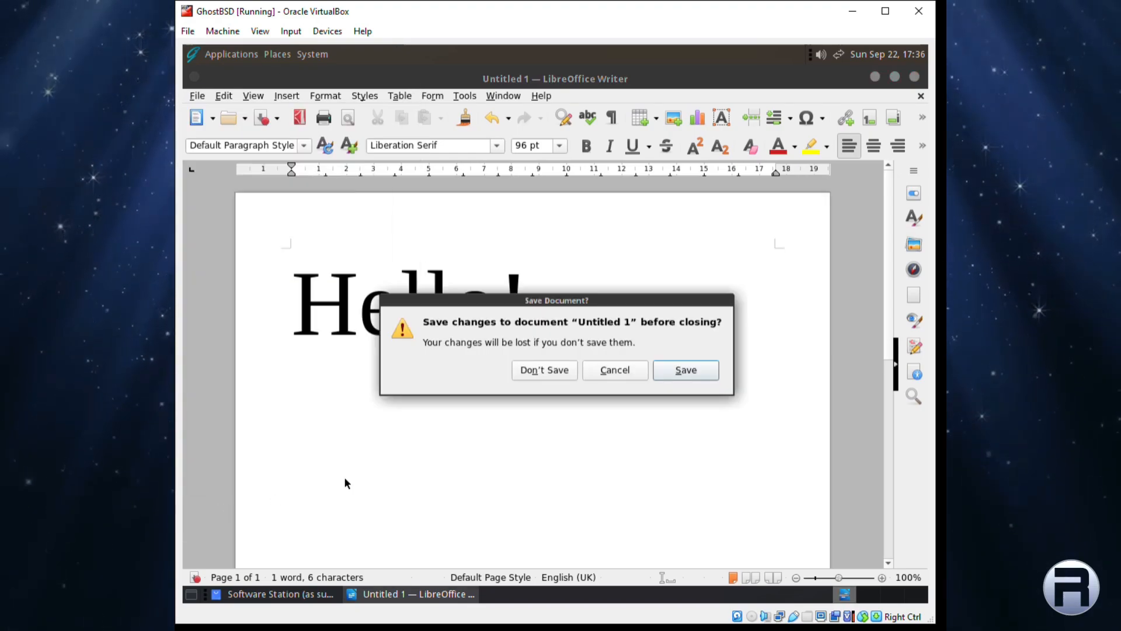
pyautogui.click(544, 370)
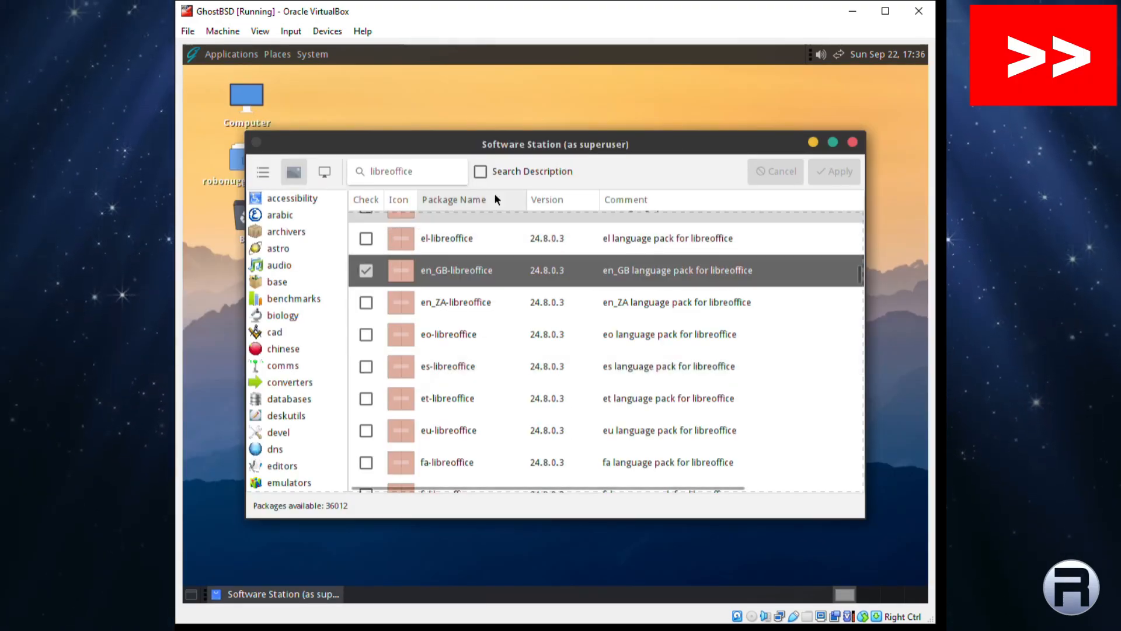
pyautogui.click(853, 142)
# Open Print Settings from the system administration tools and unlock it by entering the account password
pyautogui.click(323, 55)
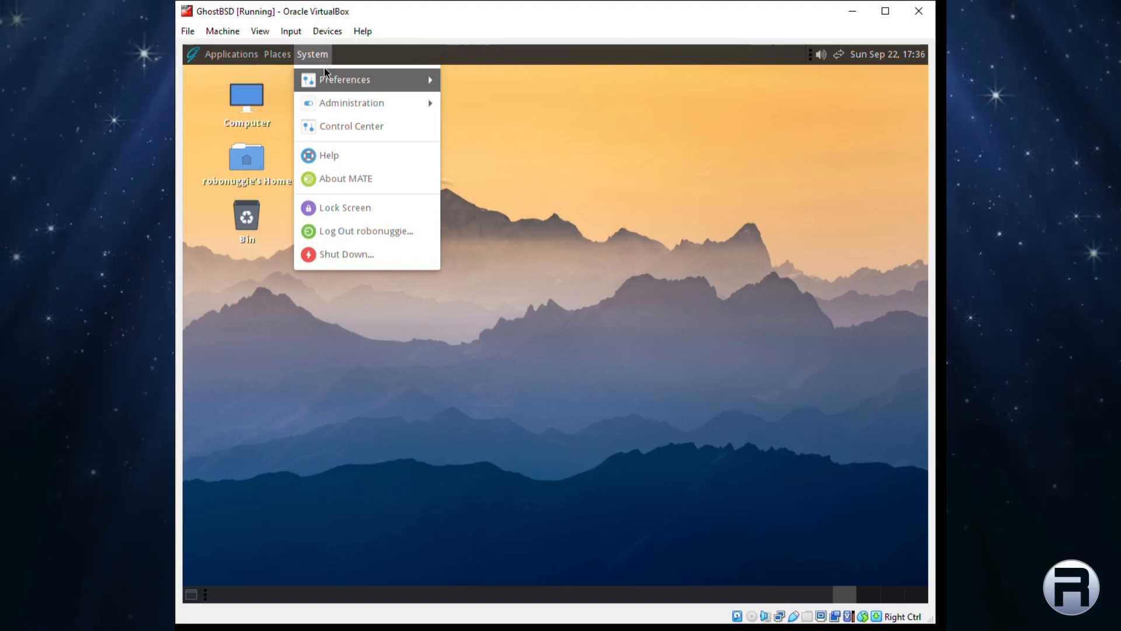
pyautogui.moveTo(326, 80)
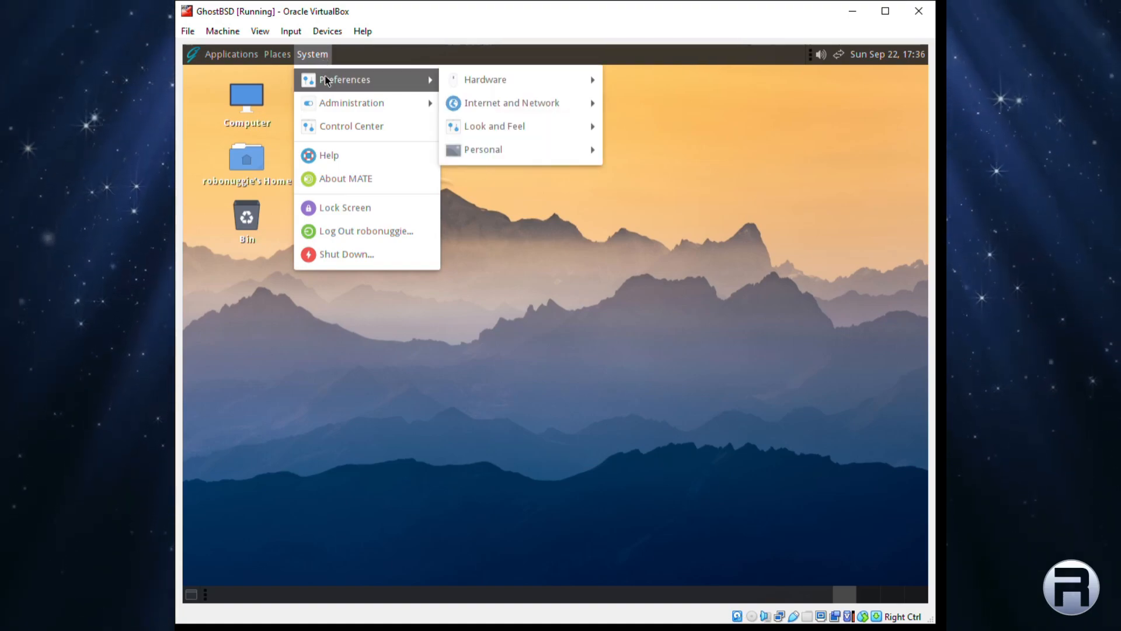
pyautogui.moveTo(466, 83)
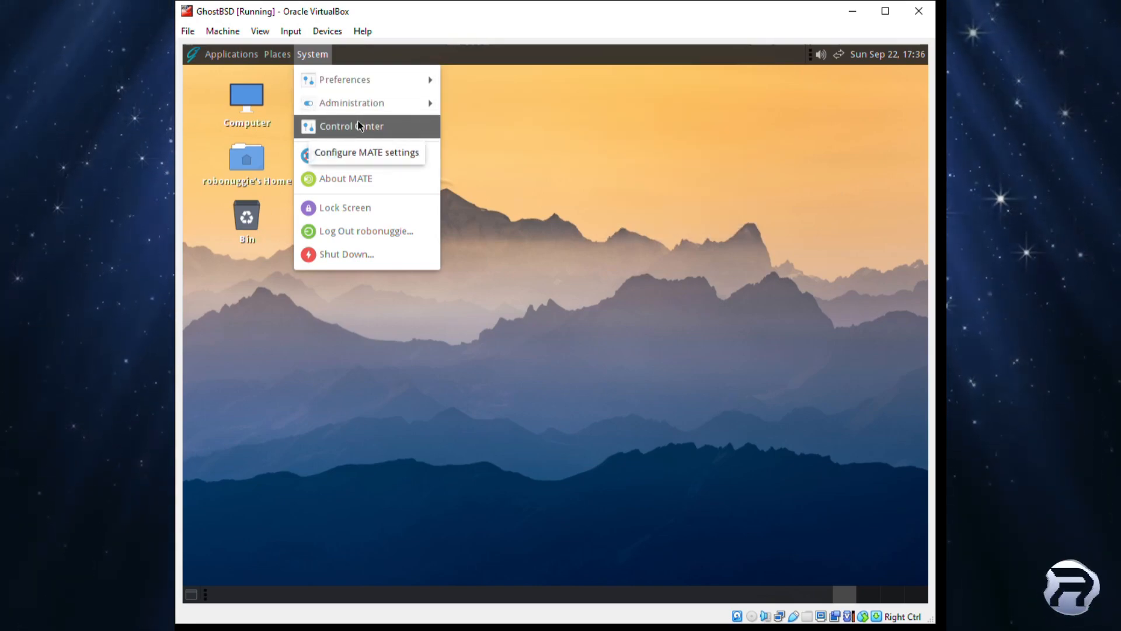
pyautogui.moveTo(366, 111)
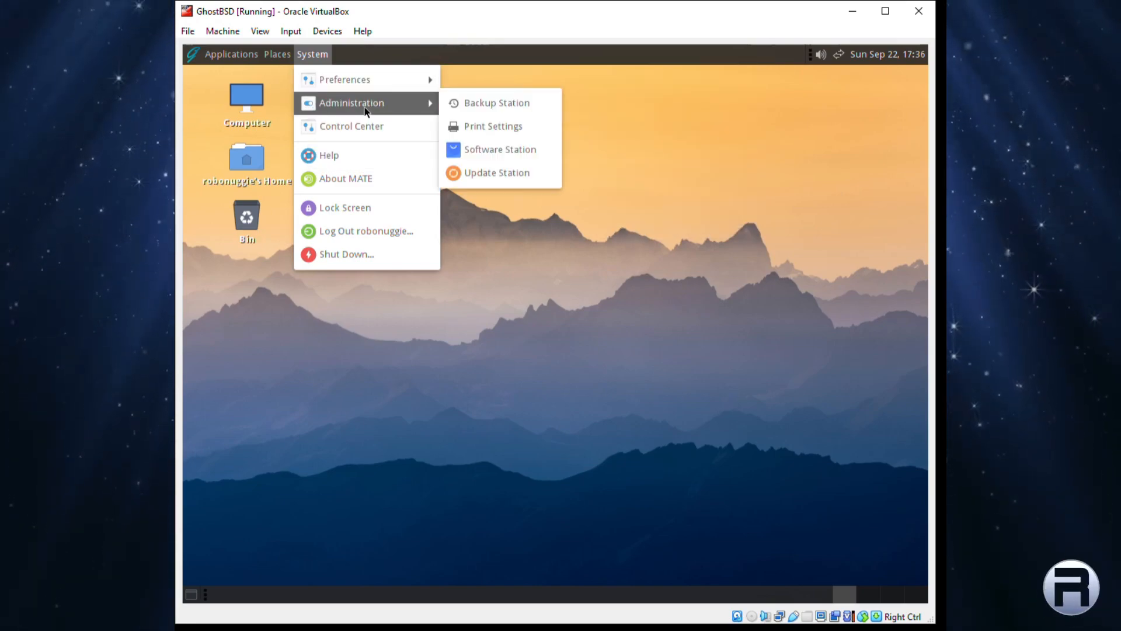
pyautogui.click(502, 125)
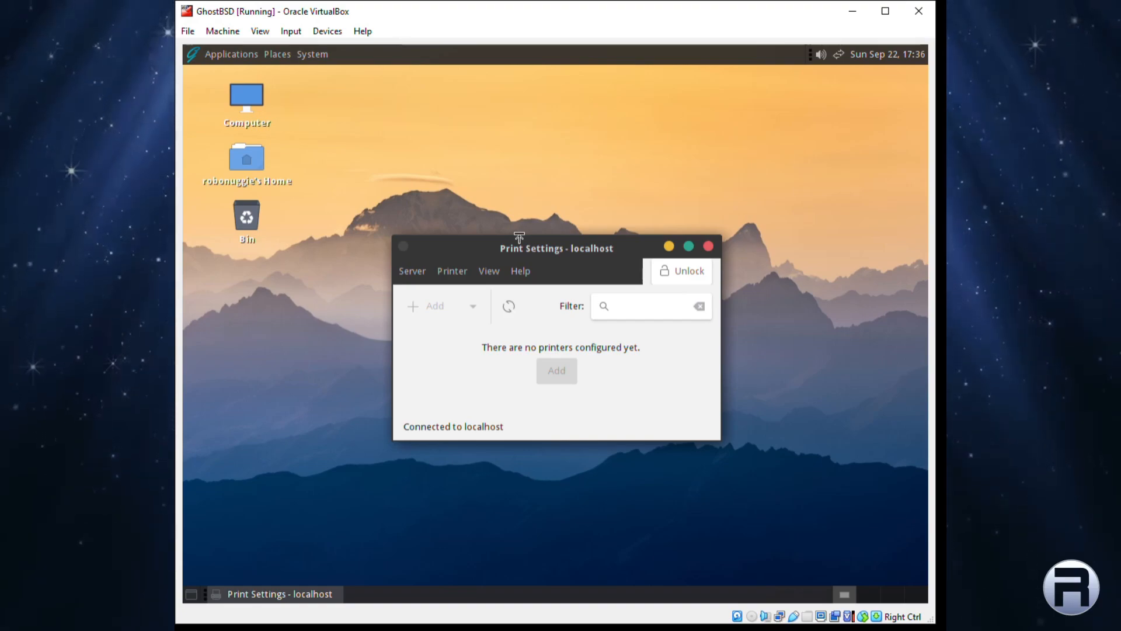
pyautogui.click(688, 272)
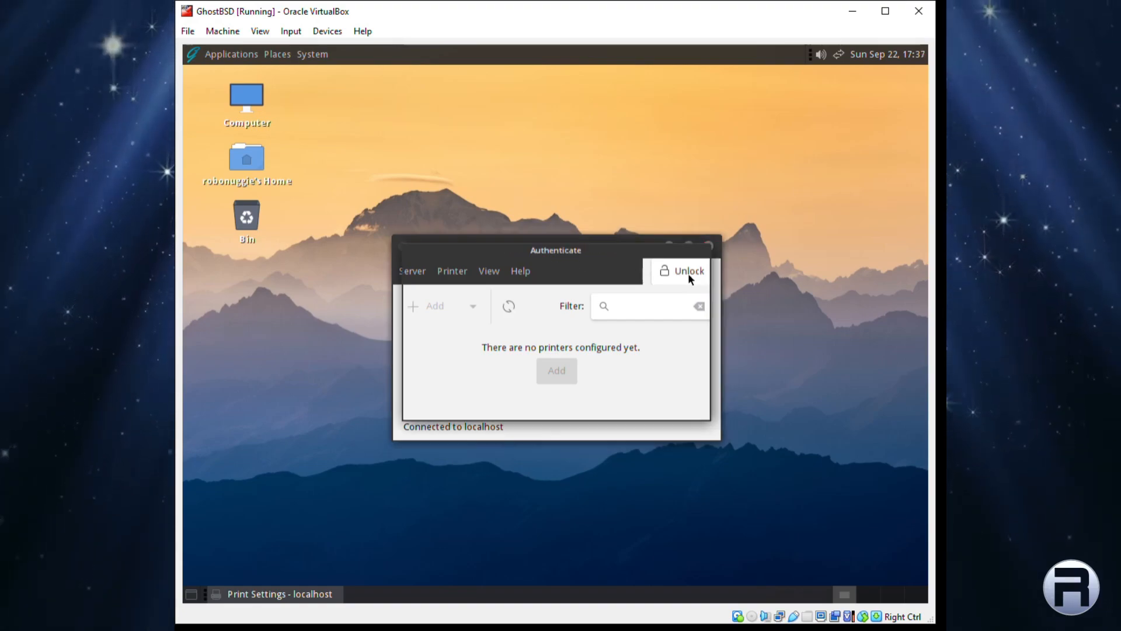
pyautogui.write('••••••')
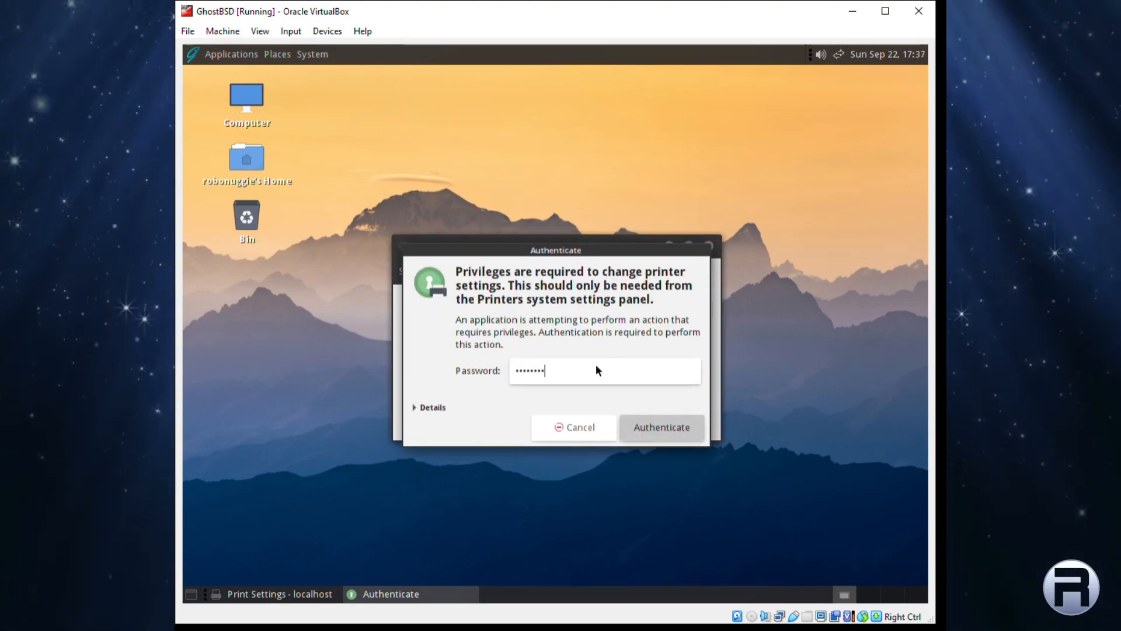
pyautogui.press('Return')
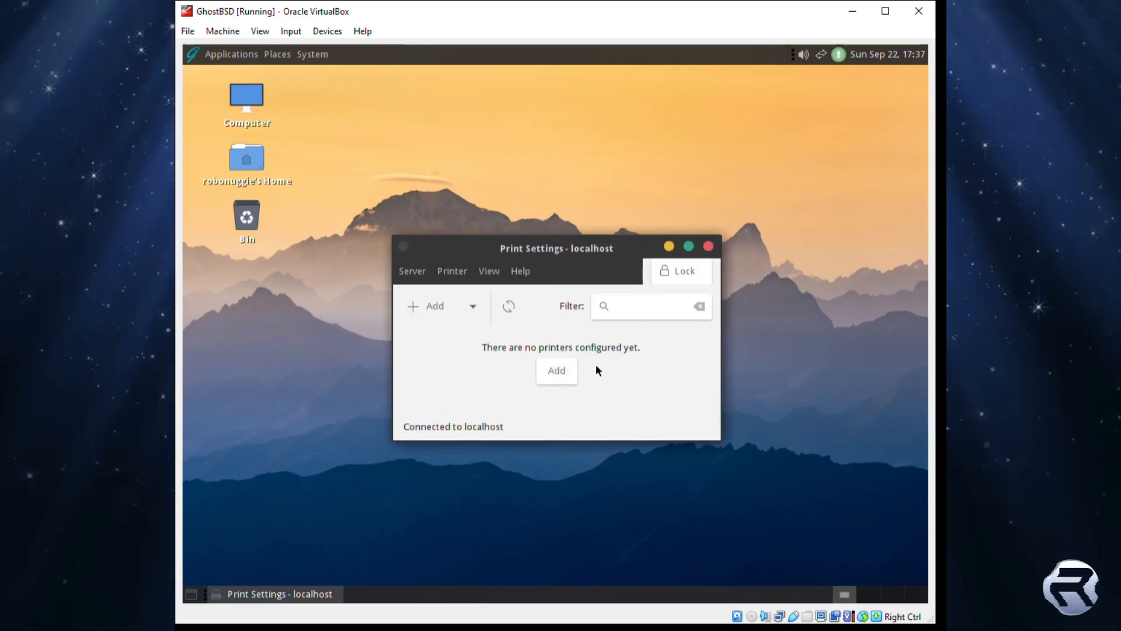
# Start adding a printer and select the network printer Xerox B230 (192.168.1.175) as the device
pyautogui.click(548, 371)
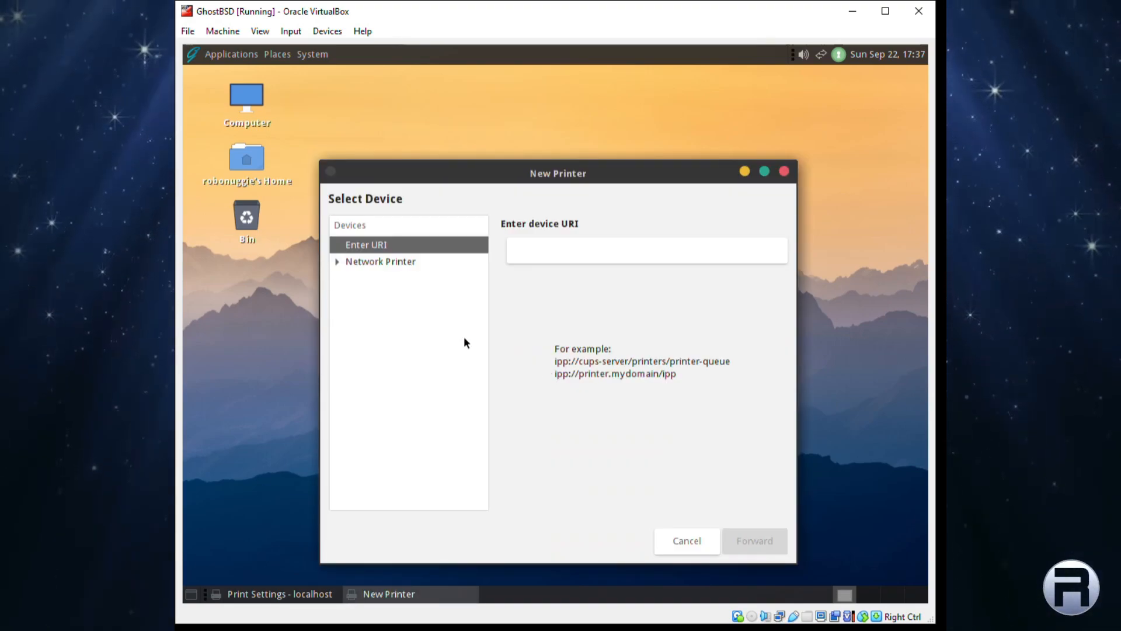
pyautogui.click(338, 262)
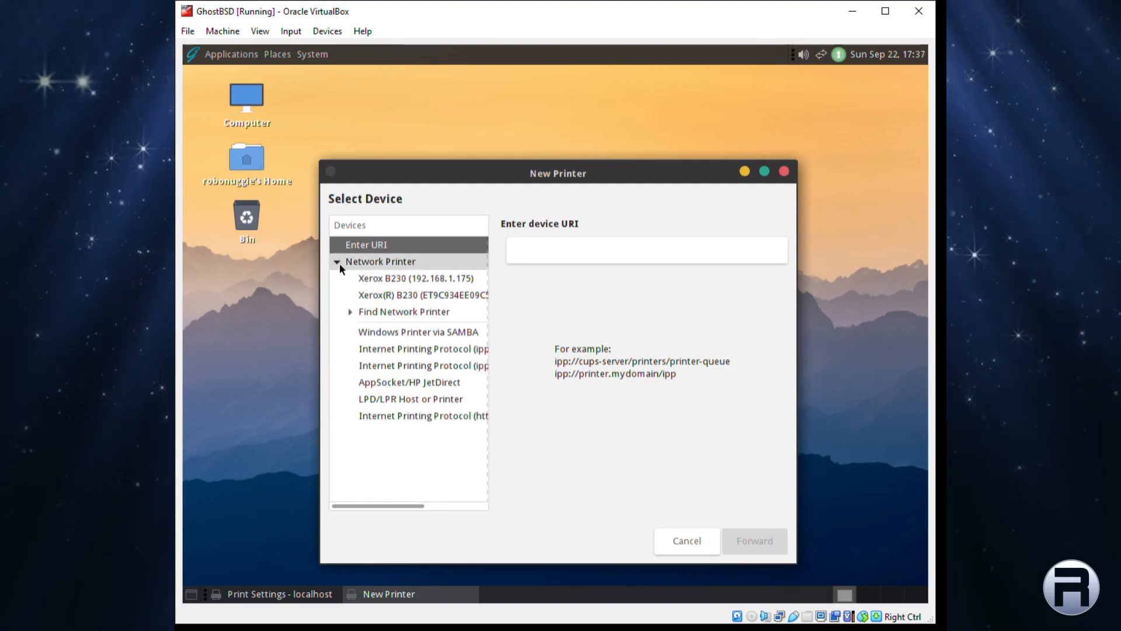
pyautogui.click(407, 278)
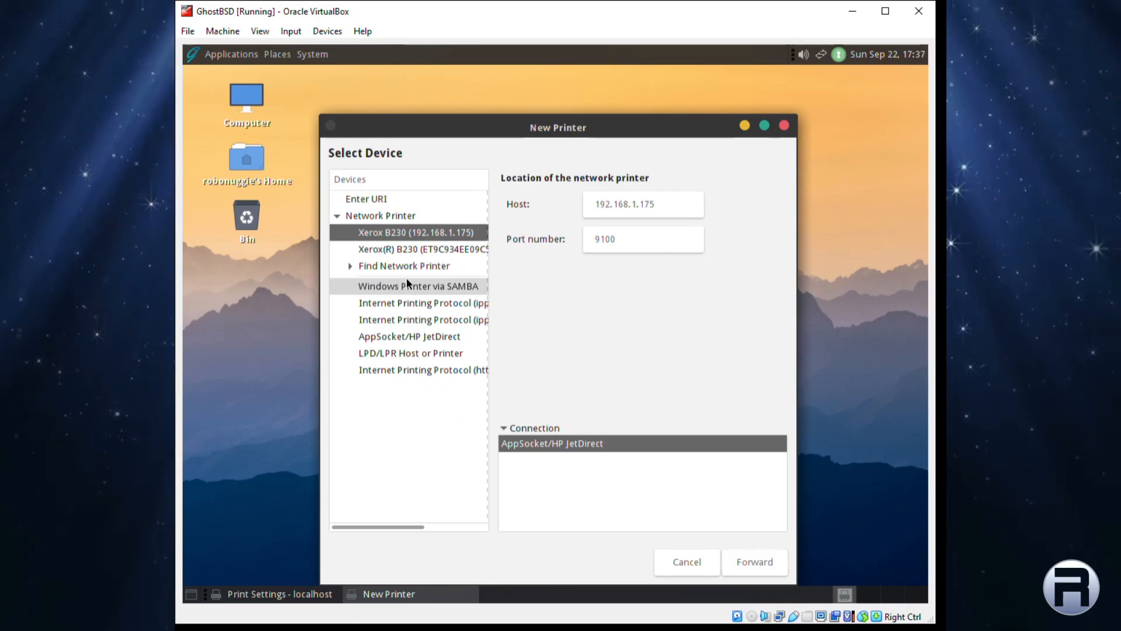
pyautogui.click(754, 564)
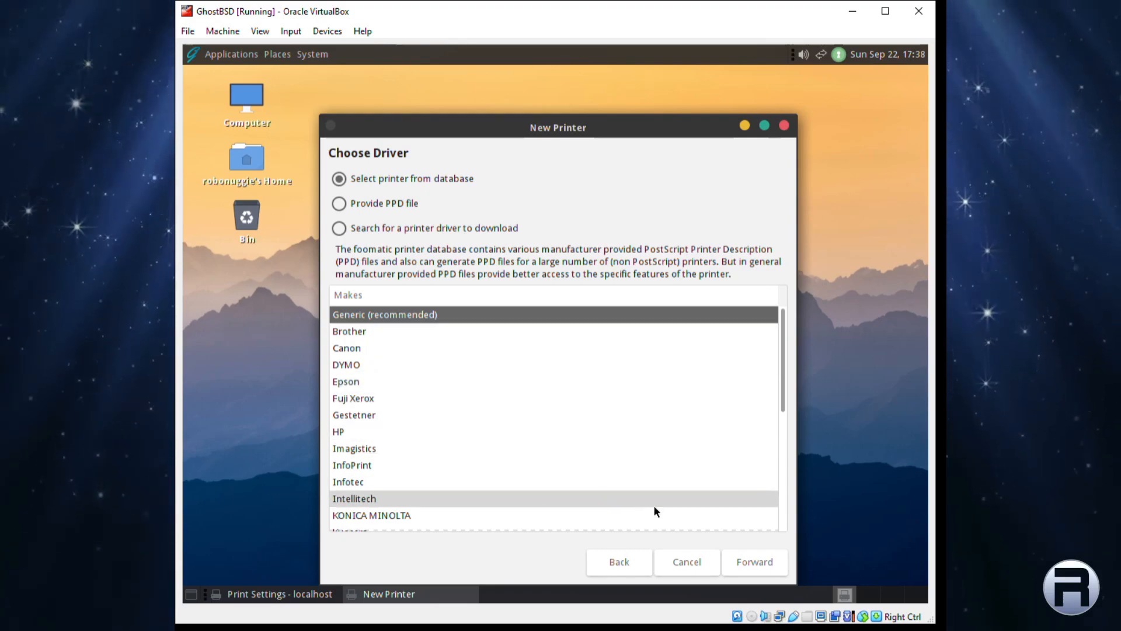
# Accept the recommended Generic PCL Laser driver, enable the Duplexer option and add the printer with its default name and description
pyautogui.click(758, 559)
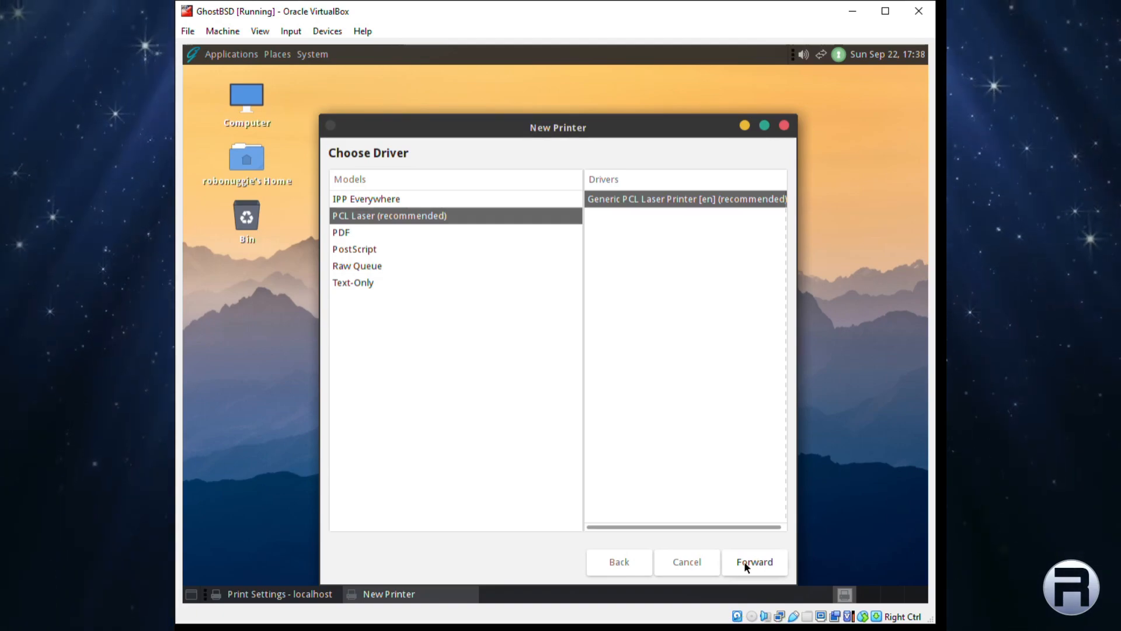
pyautogui.click(745, 561)
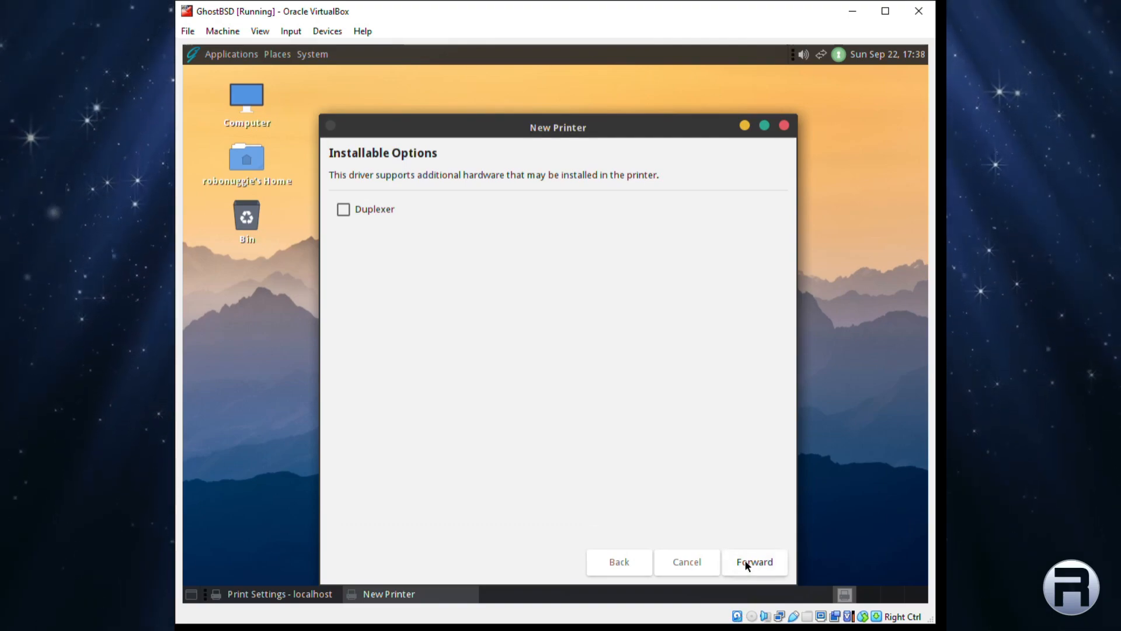
pyautogui.click(345, 210)
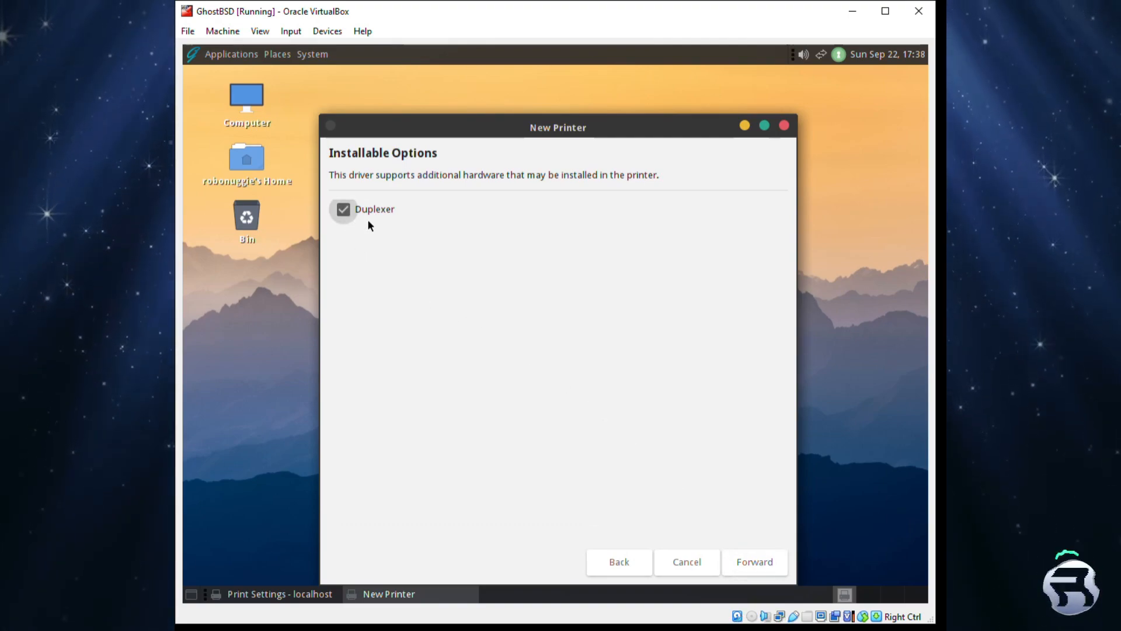
pyautogui.click(769, 566)
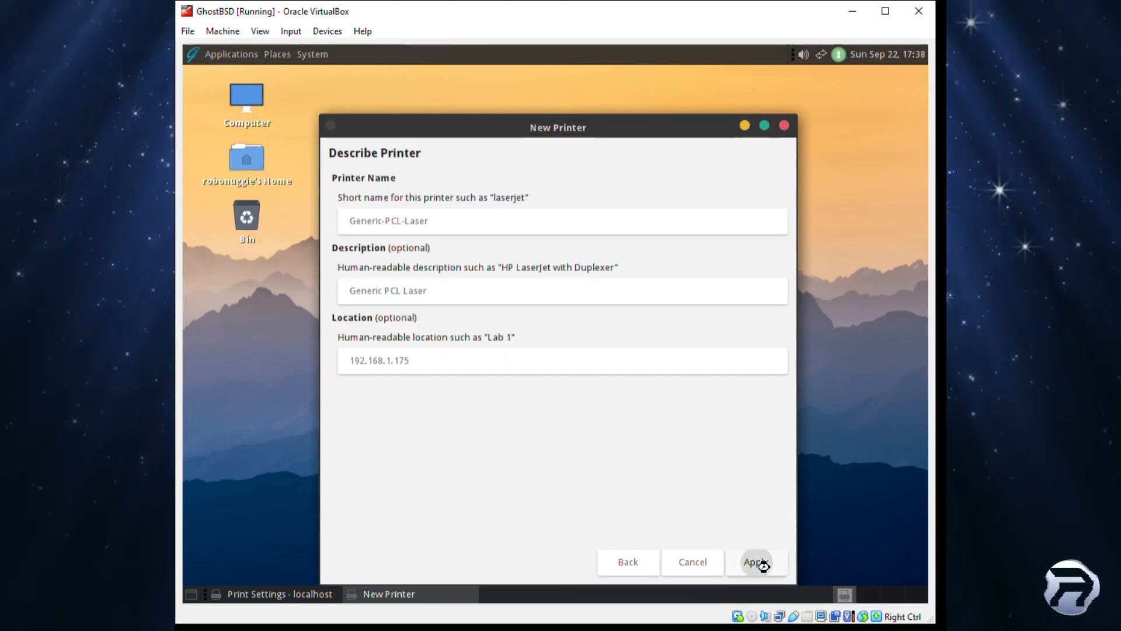
pyautogui.click(764, 564)
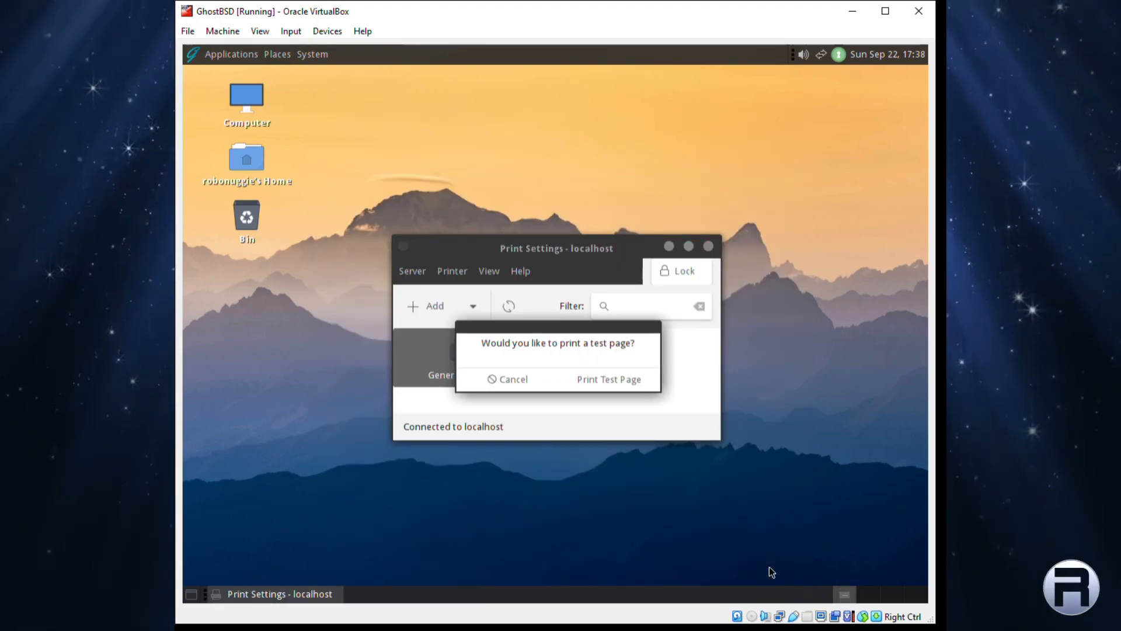
# Print a test page on the new printer, then accept its properties and close Print Settings
pyautogui.click(608, 381)
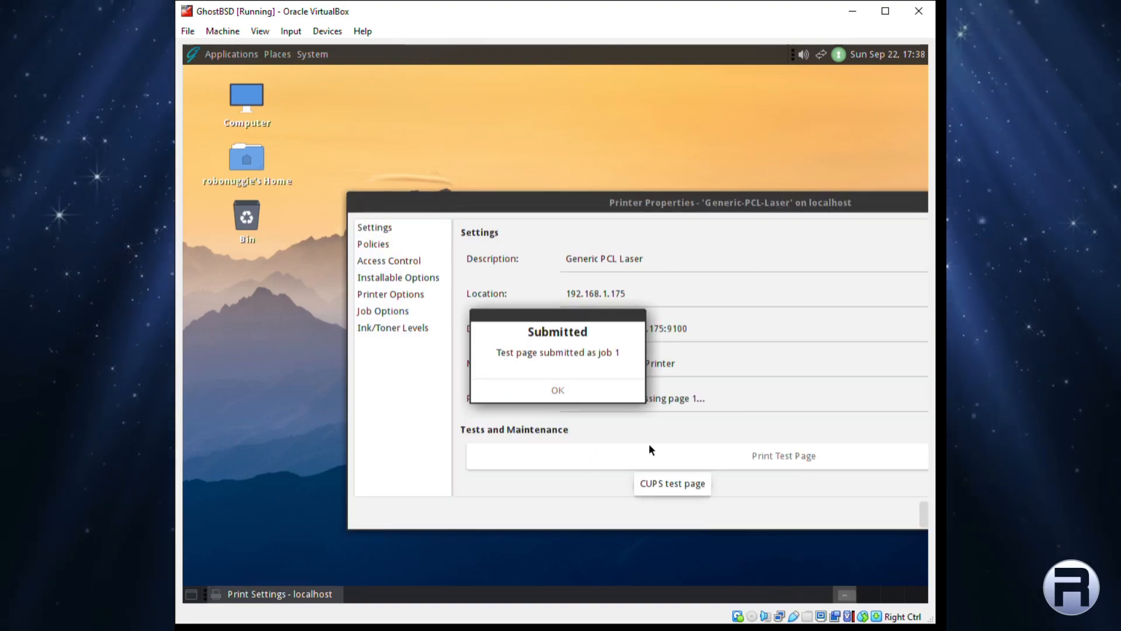
pyautogui.click(578, 390)
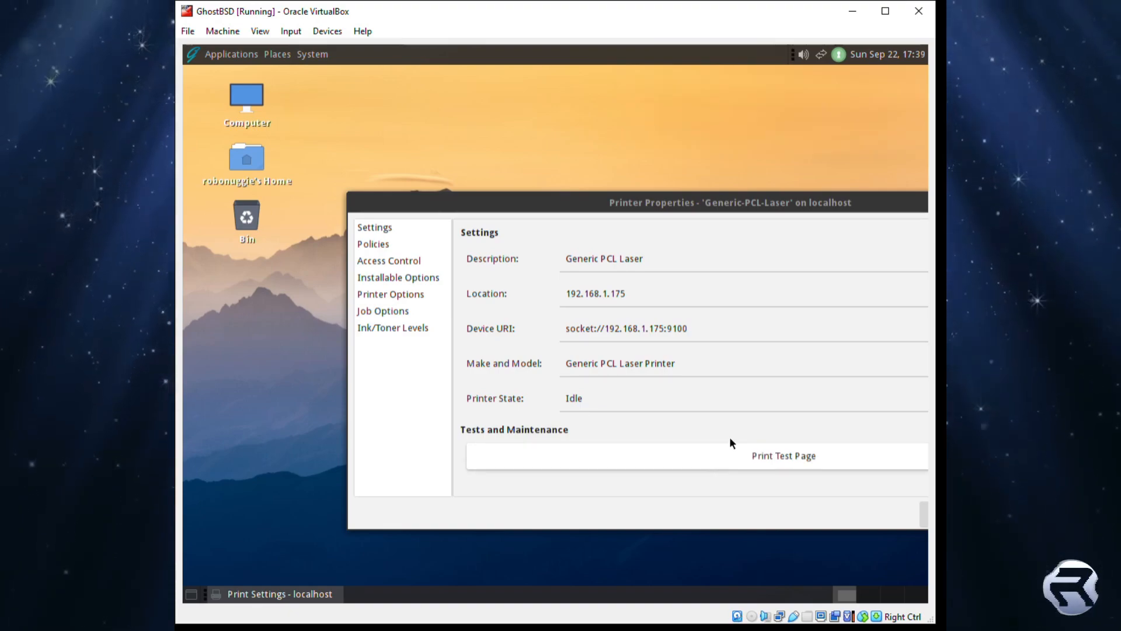
pyautogui.moveTo(825, 198); pyautogui.dragTo(659, 187)
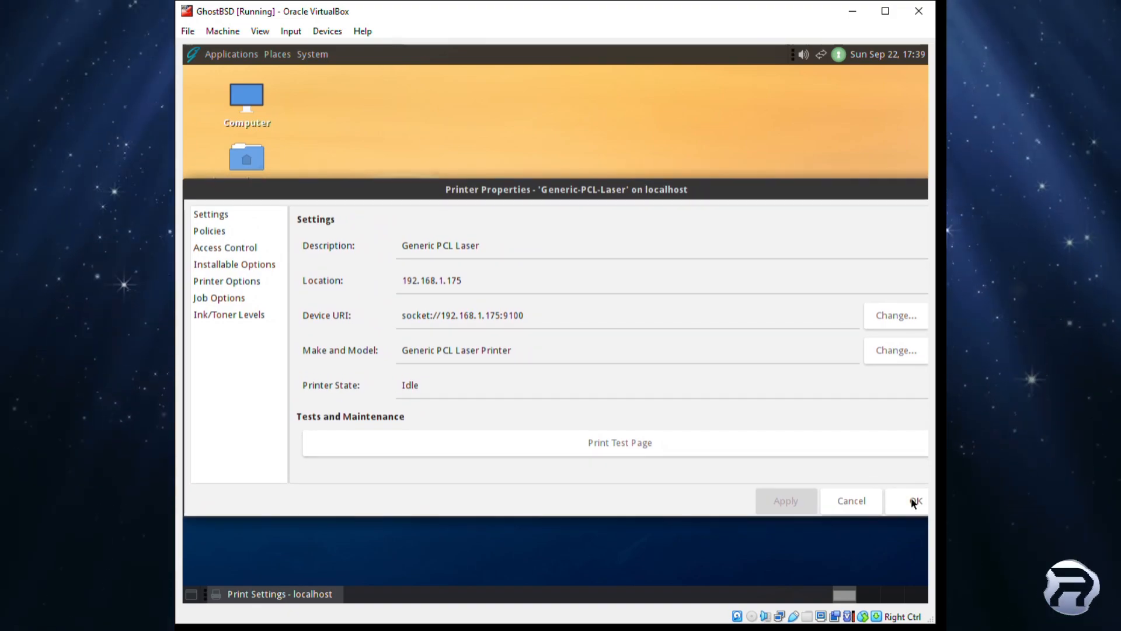
pyautogui.click(914, 504)
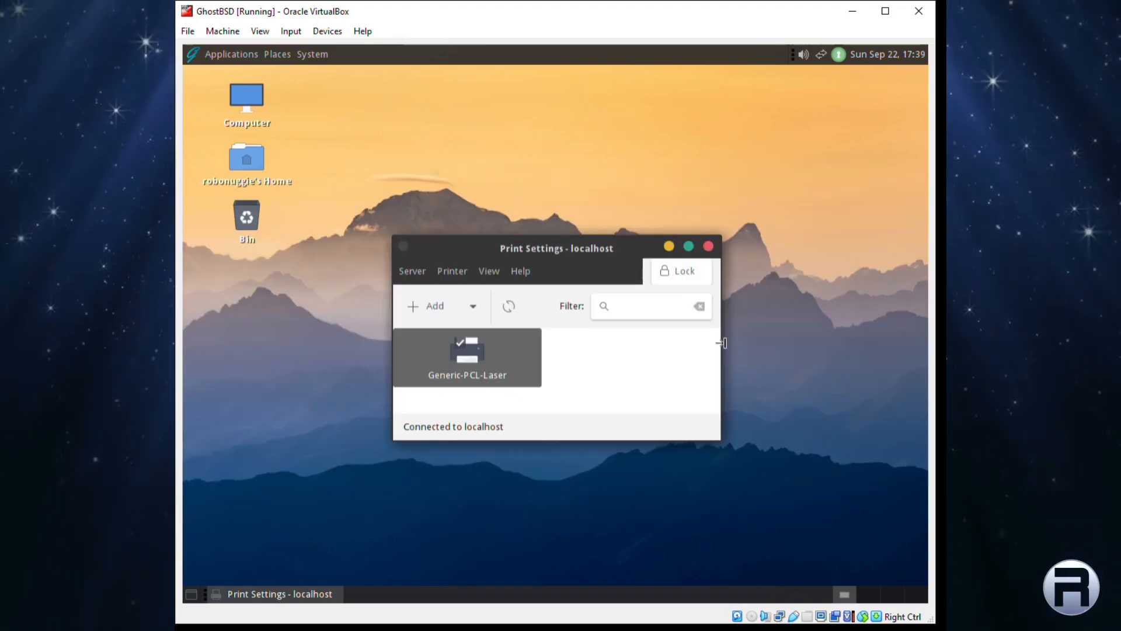
pyautogui.click(708, 246)
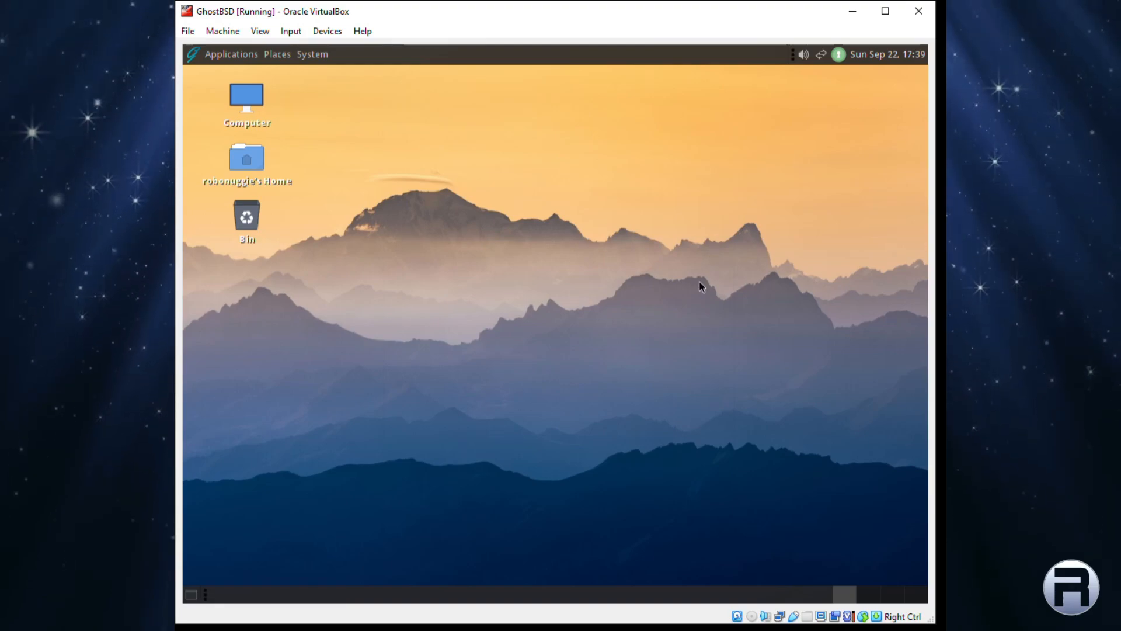